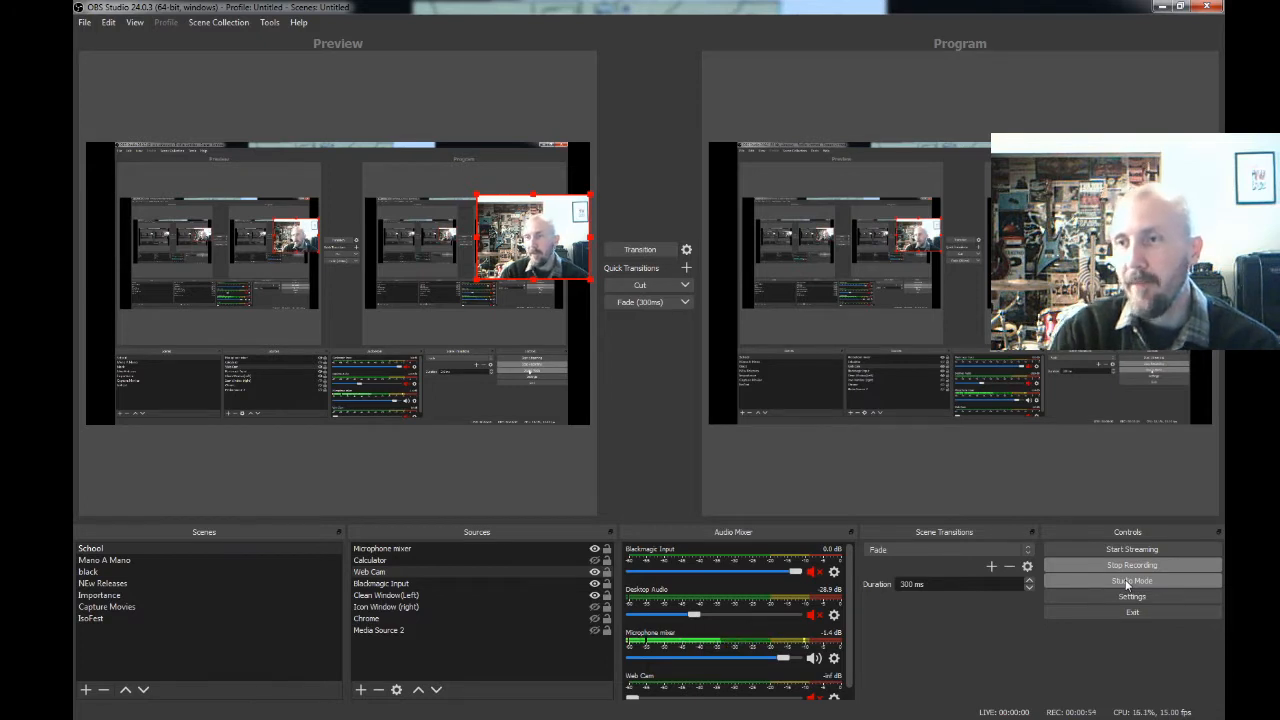
- Turn off Studio Mode, nudge the Web Cam source slightly upward in the live scene, and turn Studio Mode back on
{"action": "left_click", "coordinate": [1128, 584]}
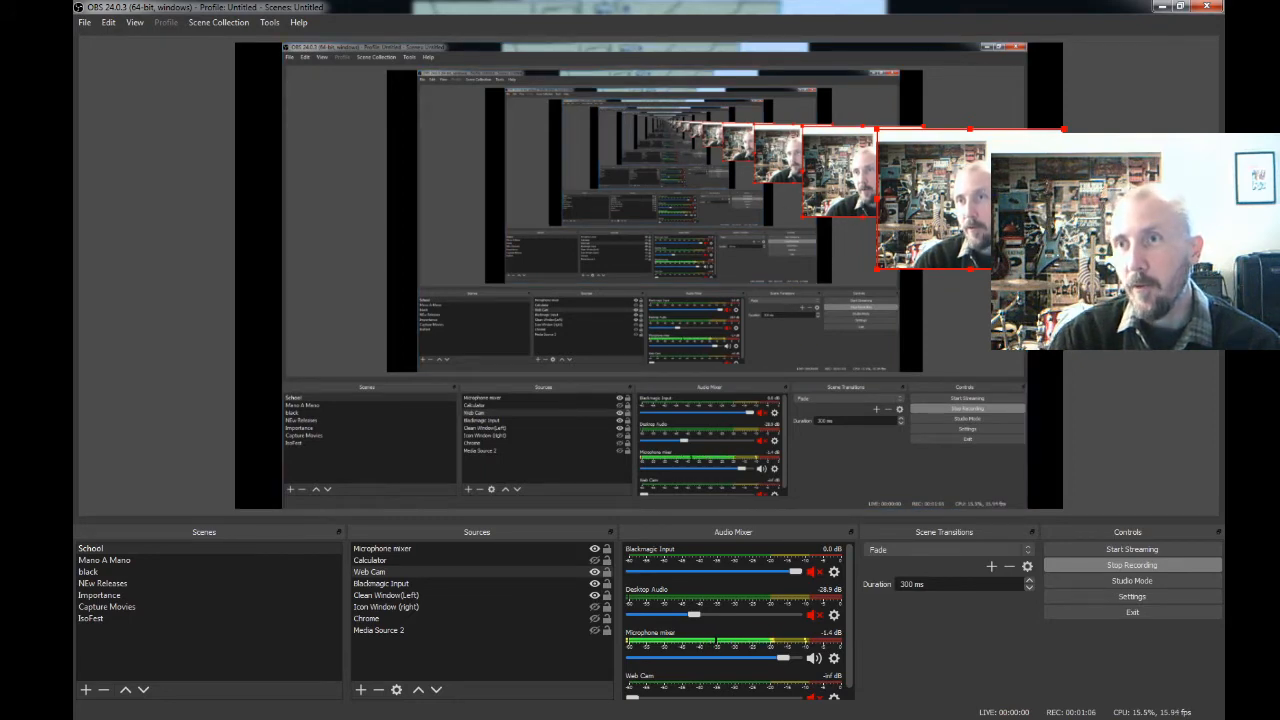
{"action": "mouse_move", "coordinate": [1049, 195]}
{"action": "left_mouse_down"}
{"action": "mouse_move", "coordinate": [1049, 380]}
{"action": "mouse_move", "coordinate": [1040, 140]}
{"action": "mouse_move", "coordinate": [1037, 350]}
{"action": "mouse_move", "coordinate": [1037, 190]}
{"action": "left_mouse_up"}
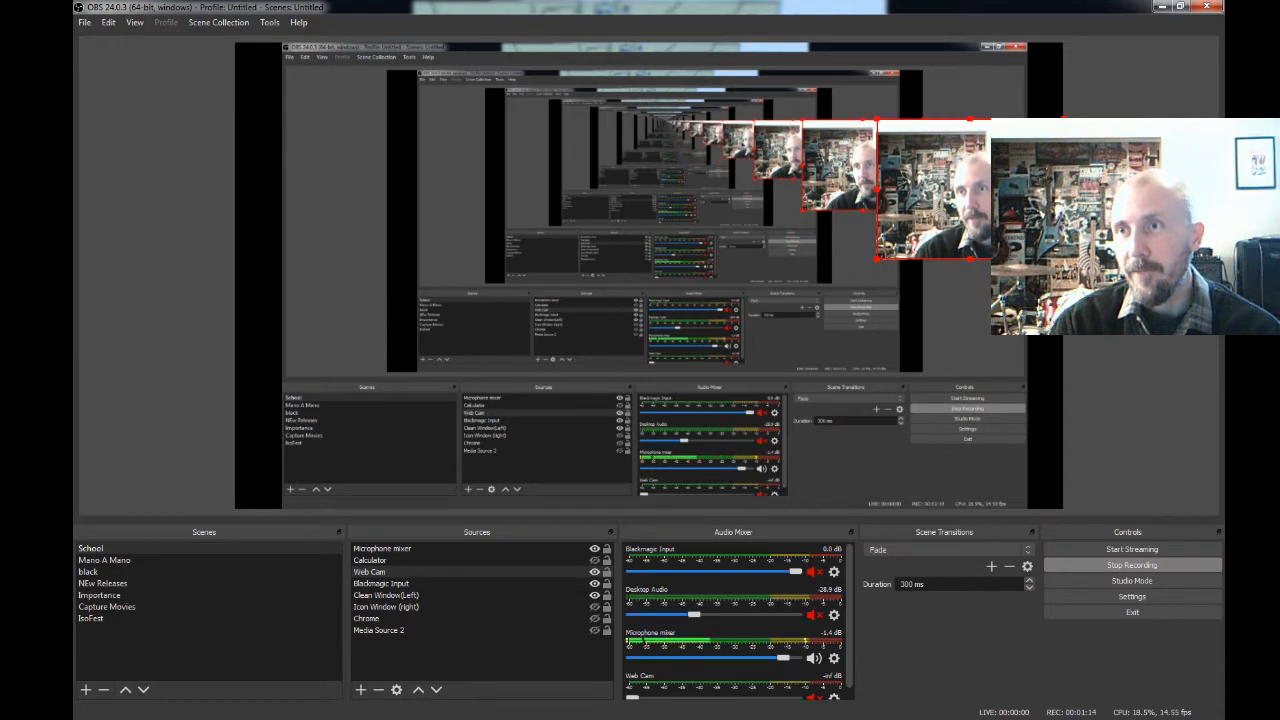
{"action": "left_click", "coordinate": [1140, 583]}
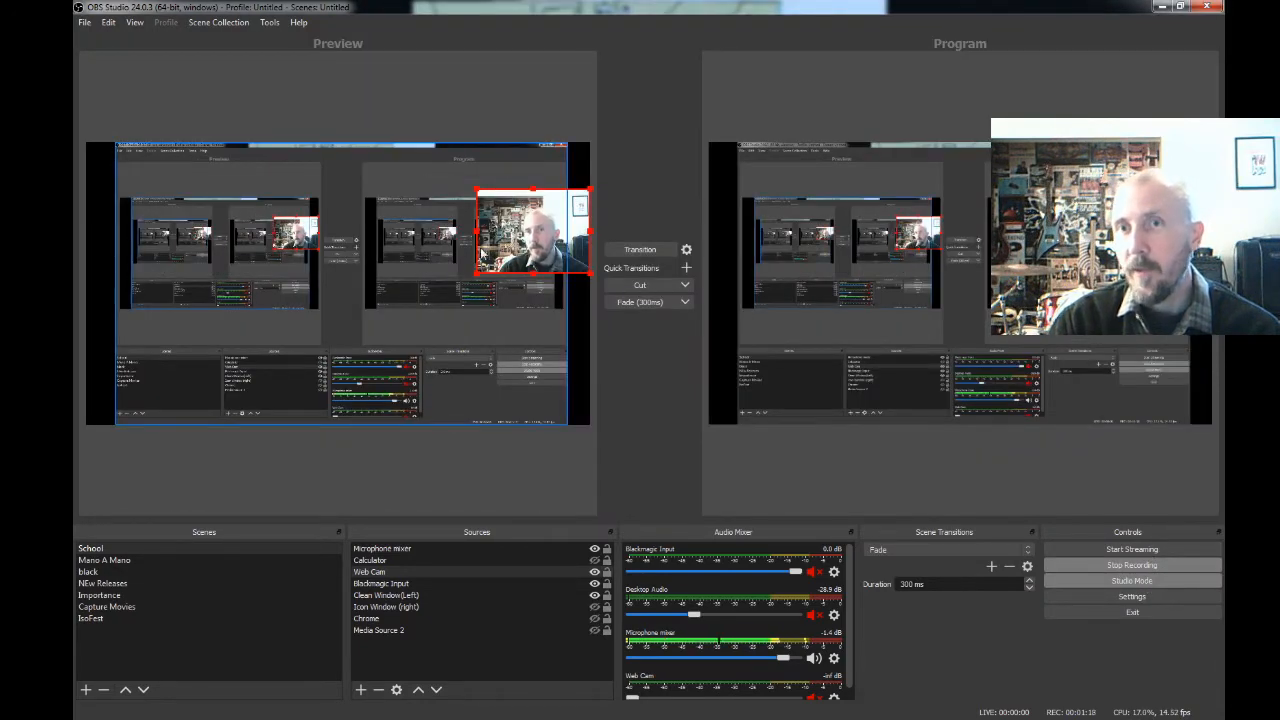
- Place the Web Cam source at the canvas's lower right, top-left corner and middle right edge in turn, transitioning each placement to the program output
{"action": "left_click_drag", "start_coordinate": [574, 228], "coordinate": [574, 330]}
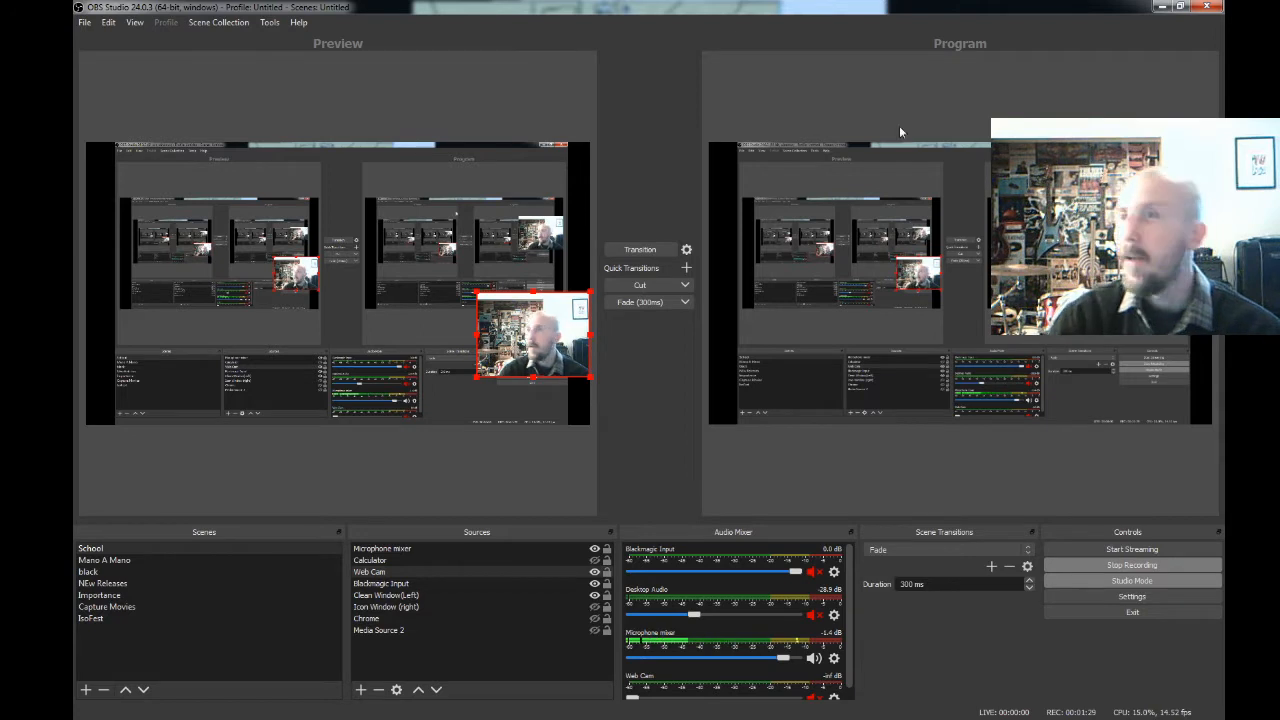
{"action": "left_click", "coordinate": [636, 248]}
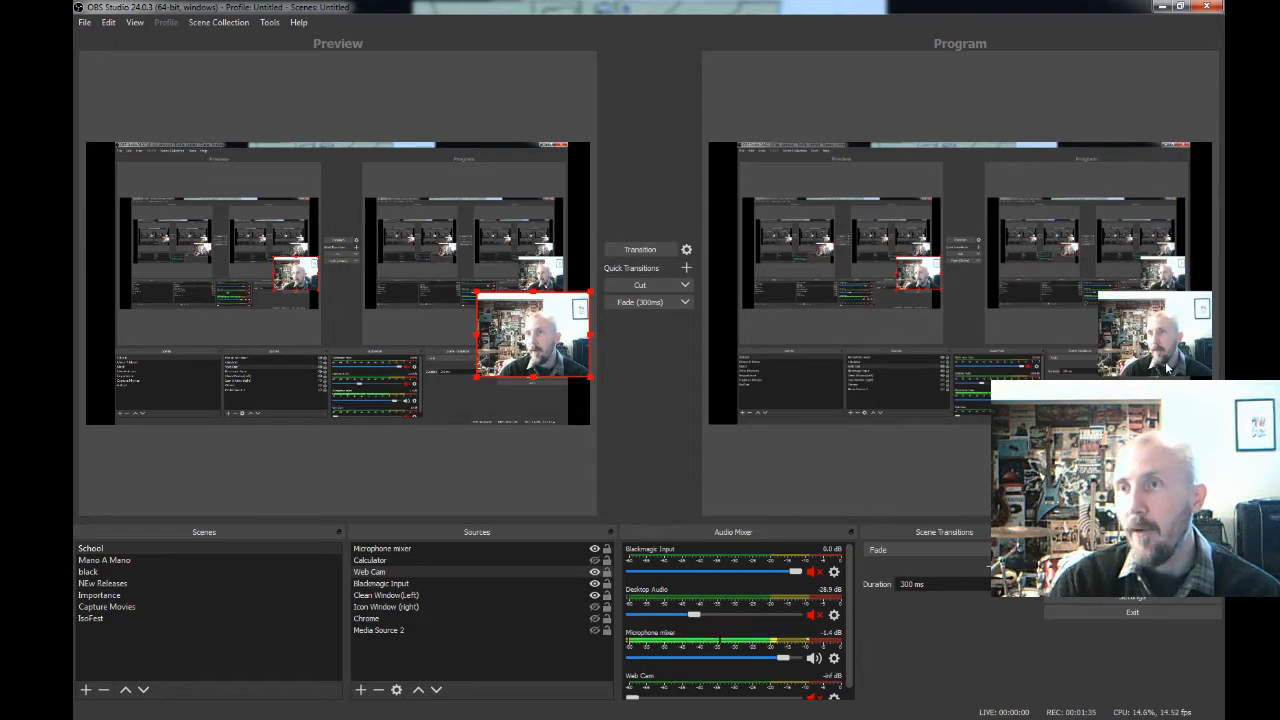
{"action": "left_click_drag", "start_coordinate": [570, 355], "coordinate": [182, 208]}
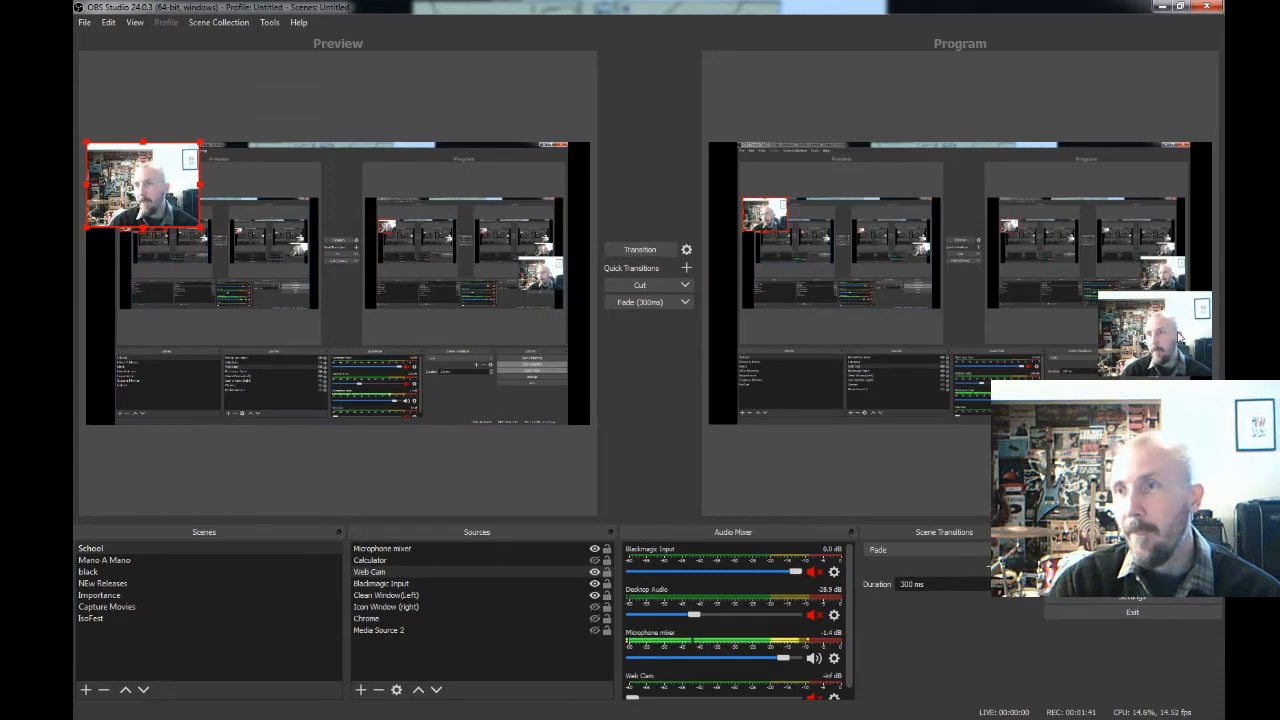
{"action": "left_click", "coordinate": [649, 252]}
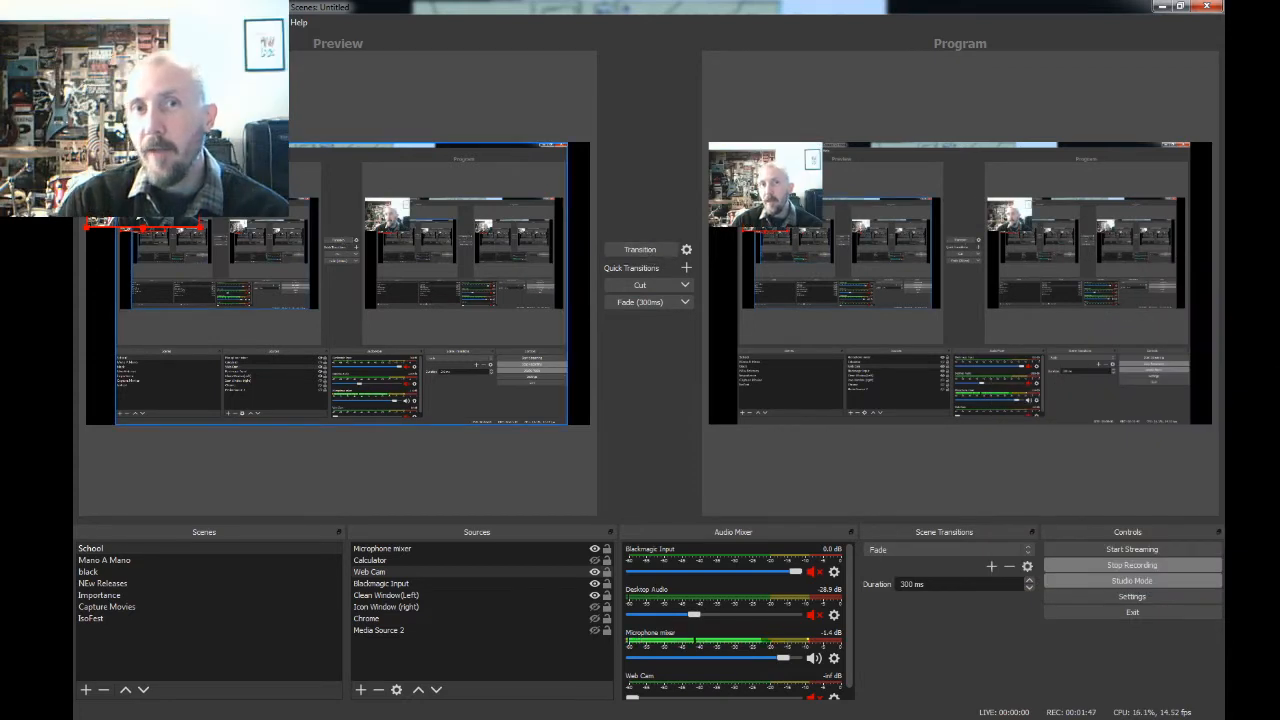
{"action": "left_click_drag", "start_coordinate": [170, 175], "coordinate": [560, 286]}
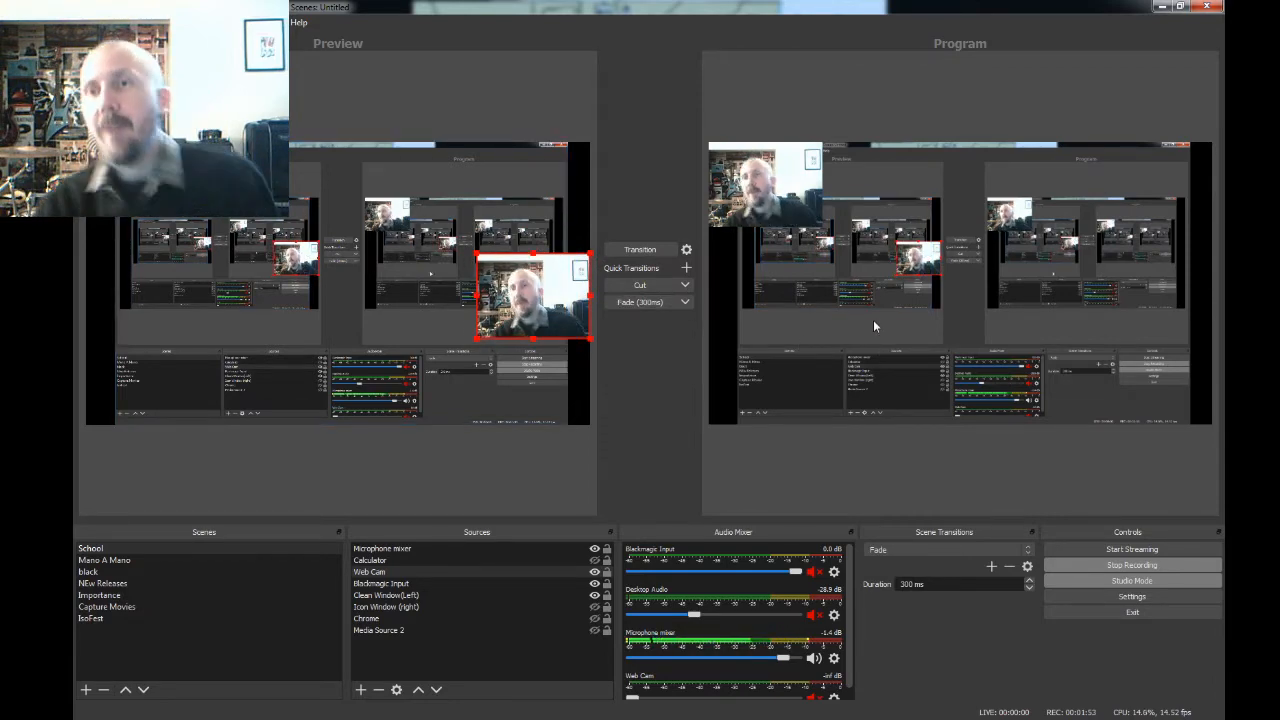
{"action": "left_click", "coordinate": [655, 251]}
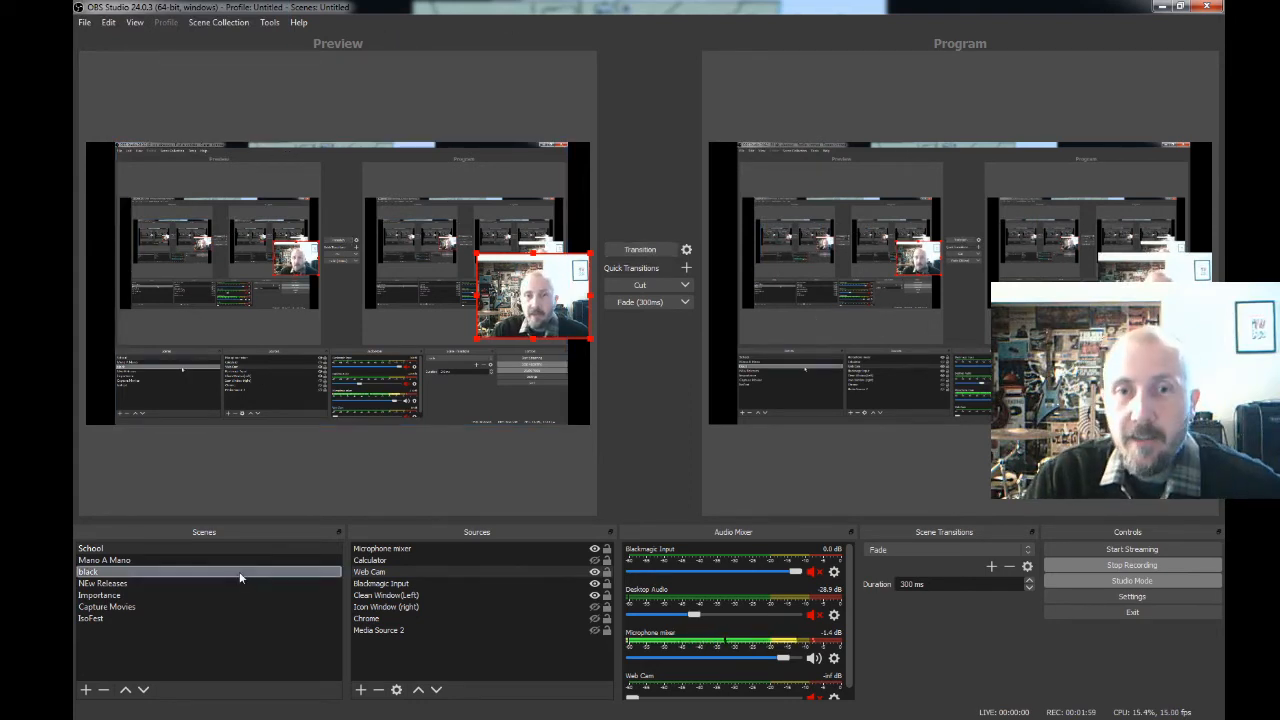
- Preview the Mano A Mano, black, NEw Releases, Importance and Capture Movies scenes without transitioning to them, and return to the School scene
{"action": "left_click", "coordinate": [102, 563]}
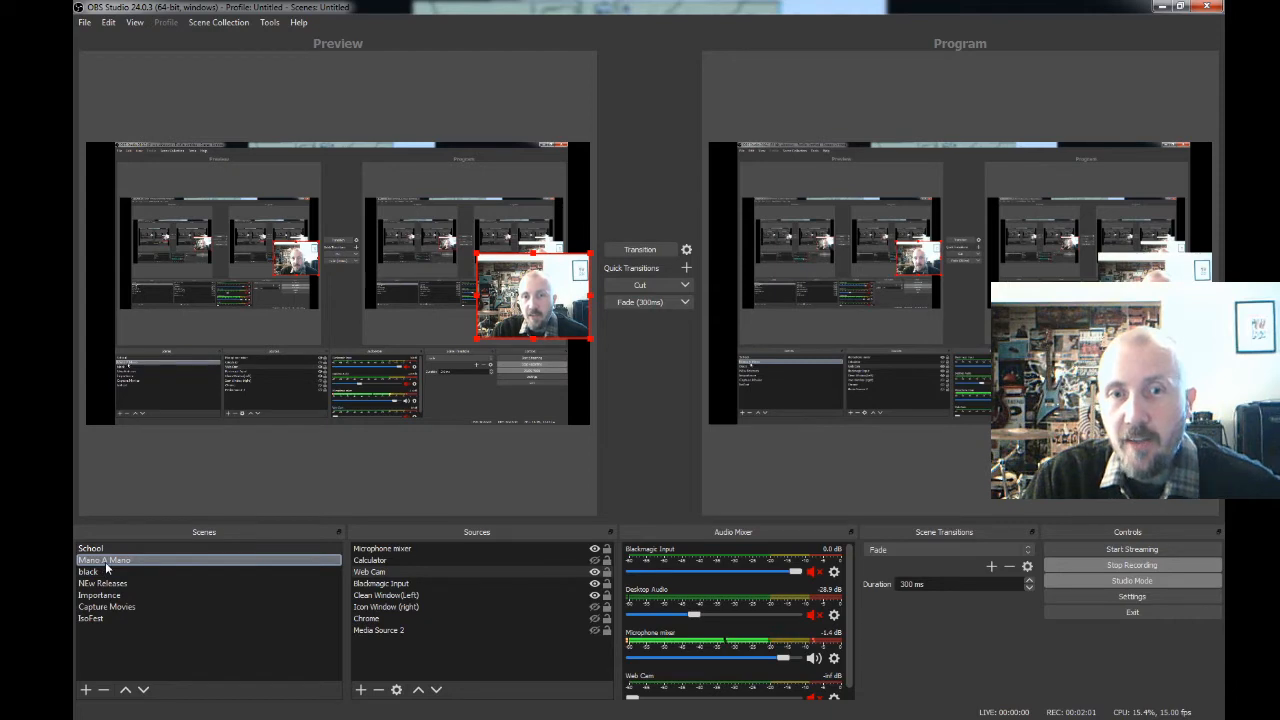
{"action": "left_click", "coordinate": [105, 562]}
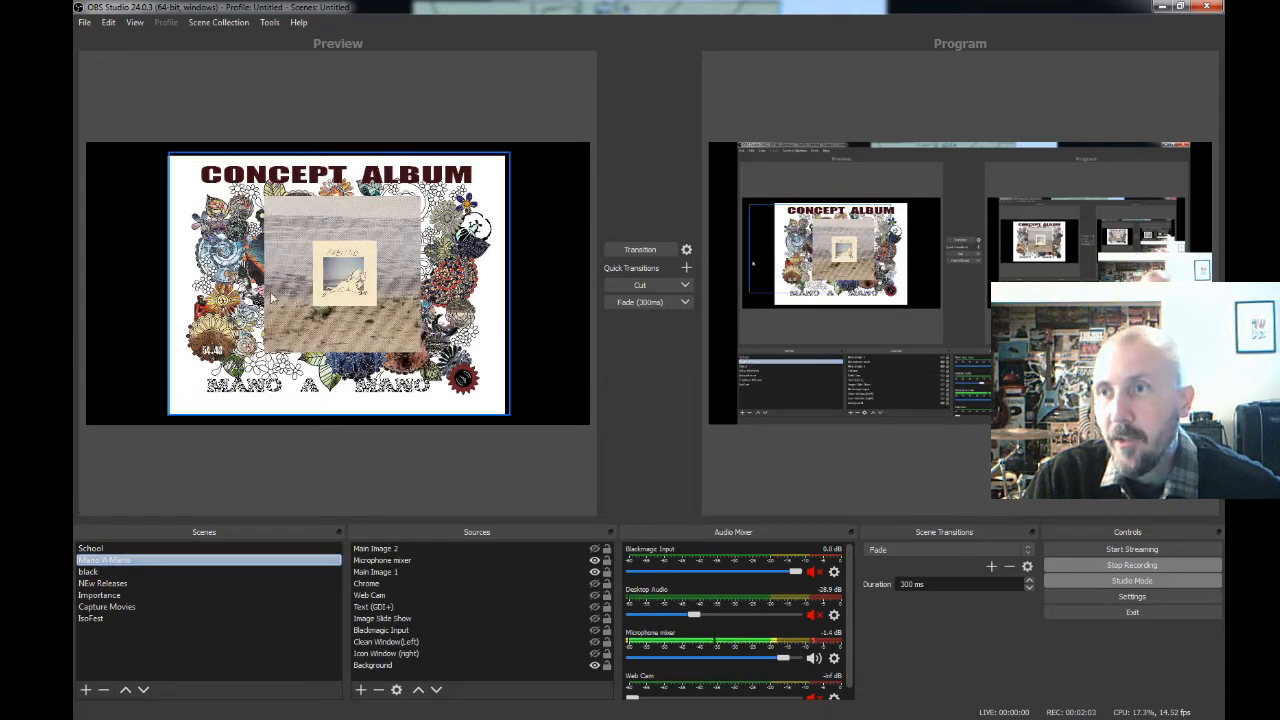
{"action": "left_click", "coordinate": [97, 573]}
{"action": "left_click", "coordinate": [108, 584]}
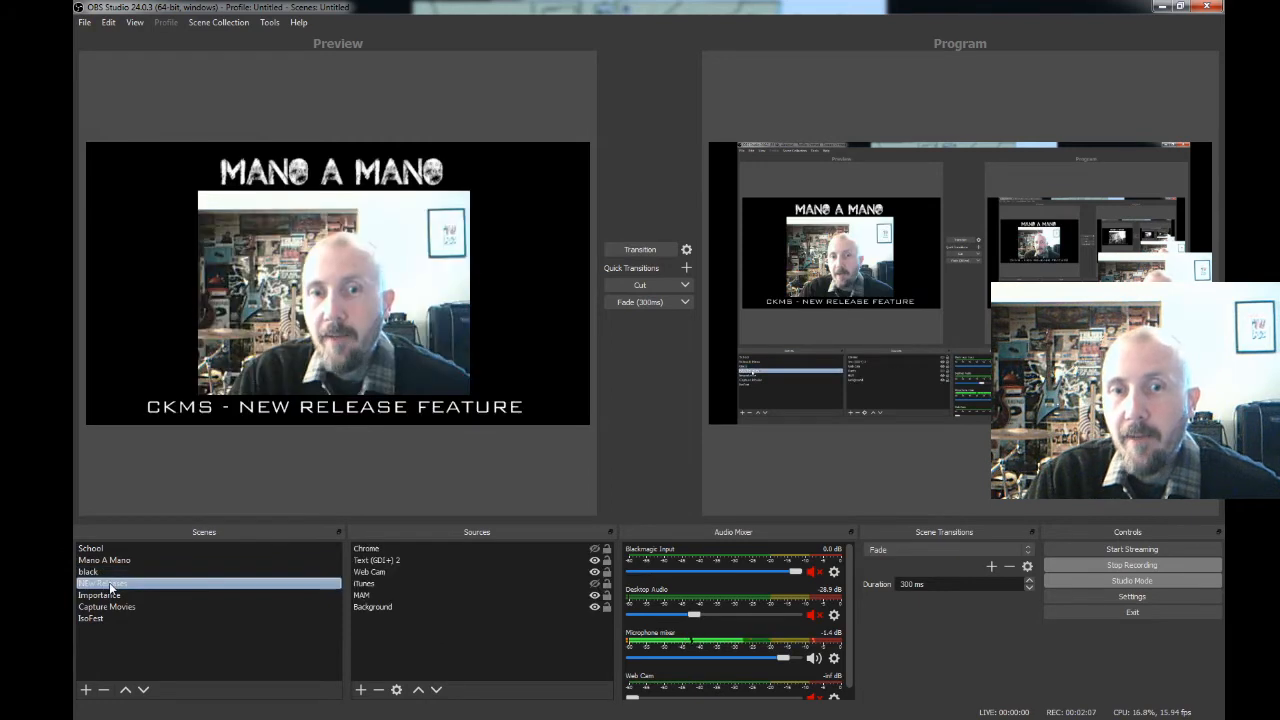
{"action": "left_click", "coordinate": [116, 595]}
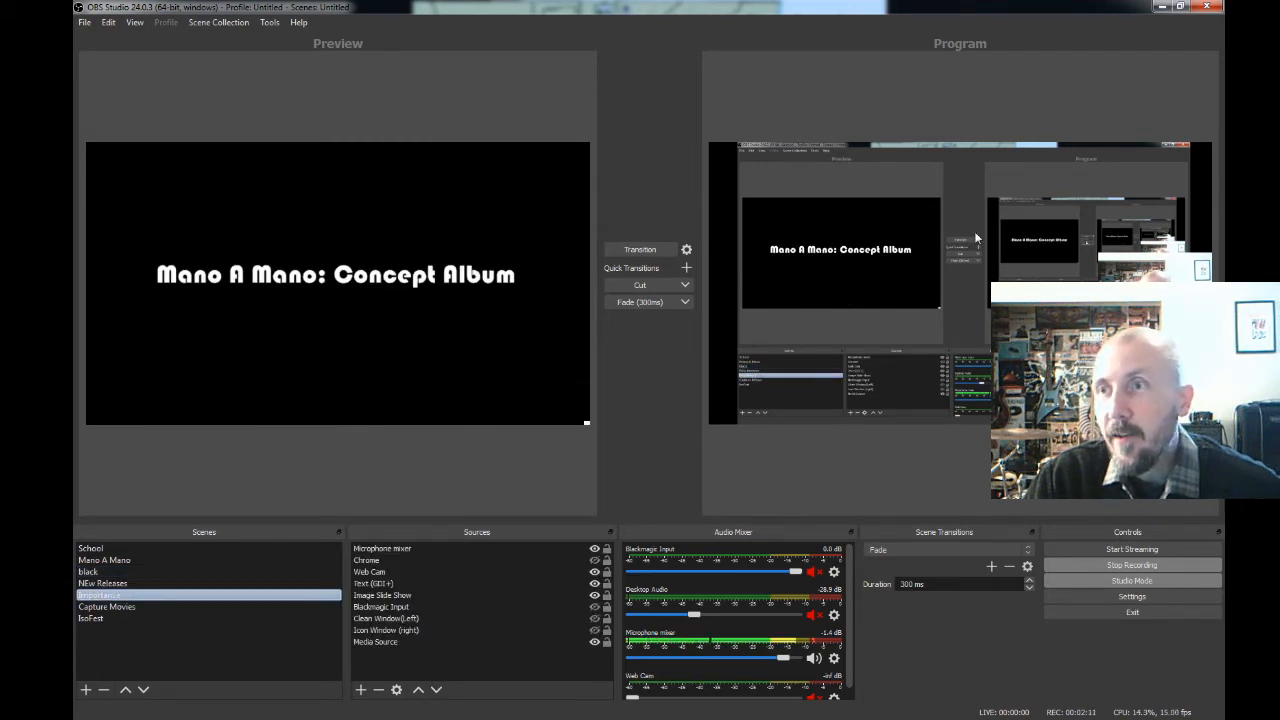
{"action": "left_click", "coordinate": [180, 610]}
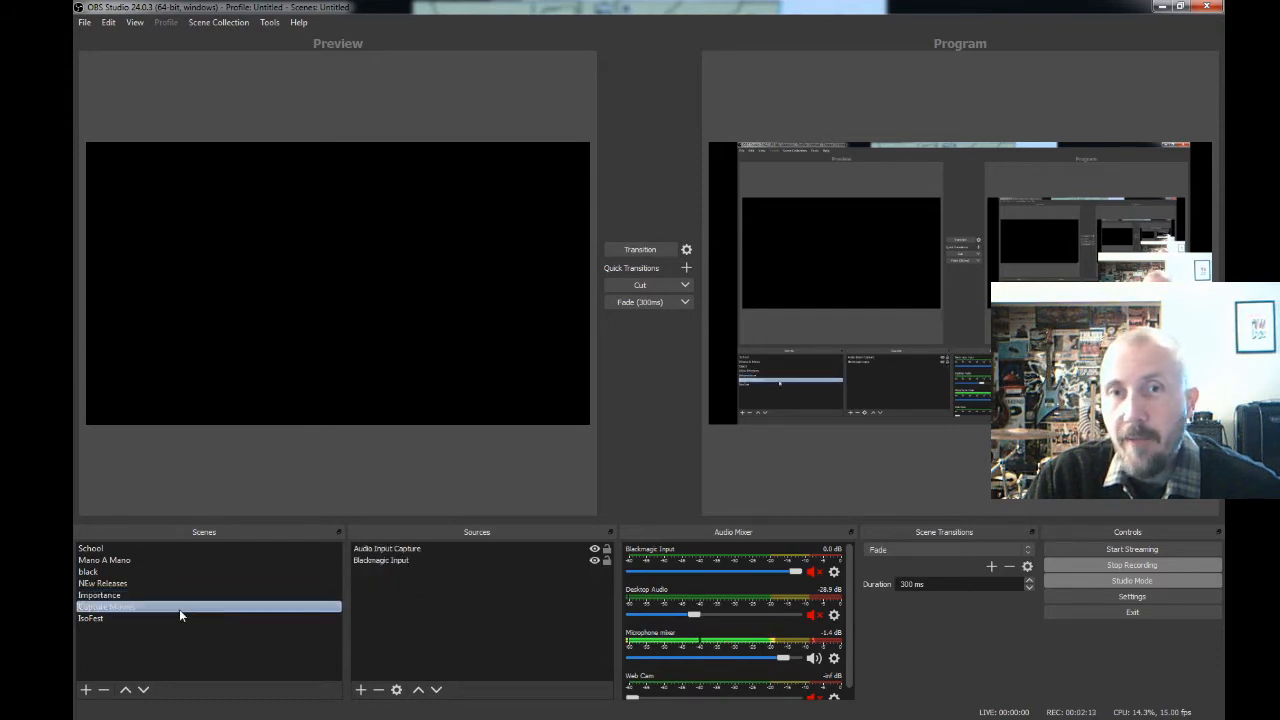
{"action": "left_click", "coordinate": [137, 550]}
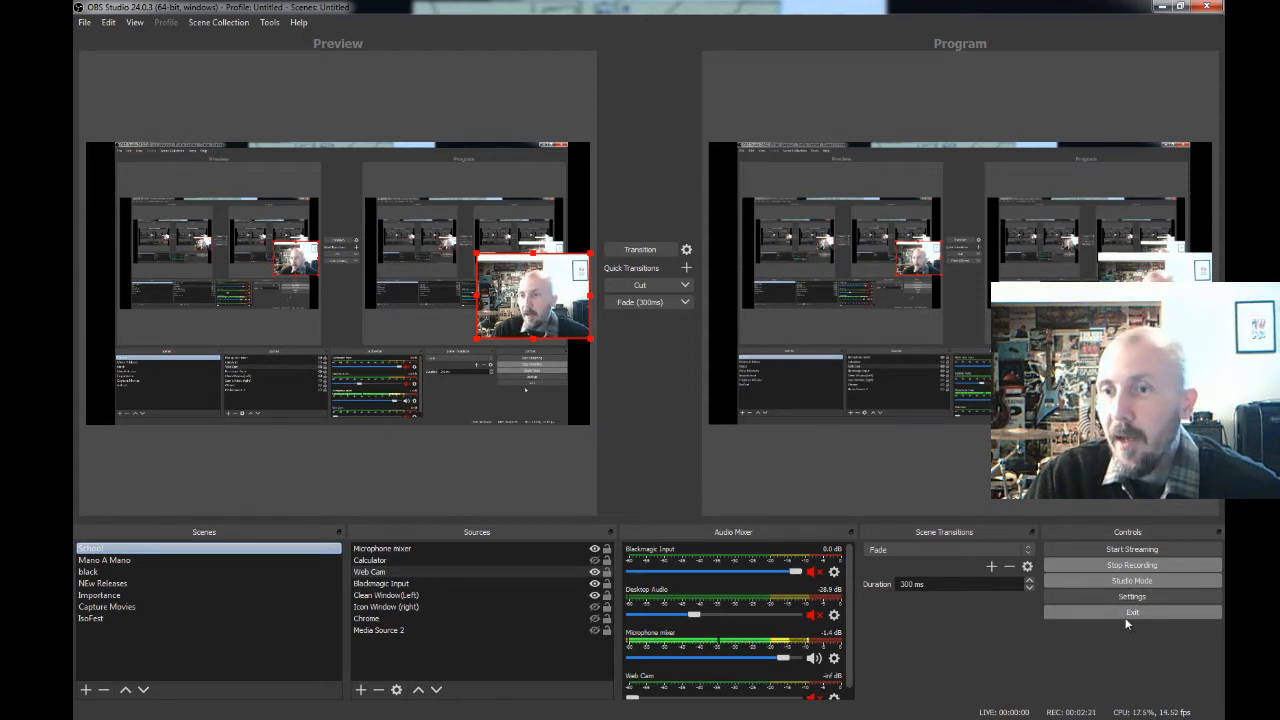
{"action": "left_click", "coordinate": [172, 573]}
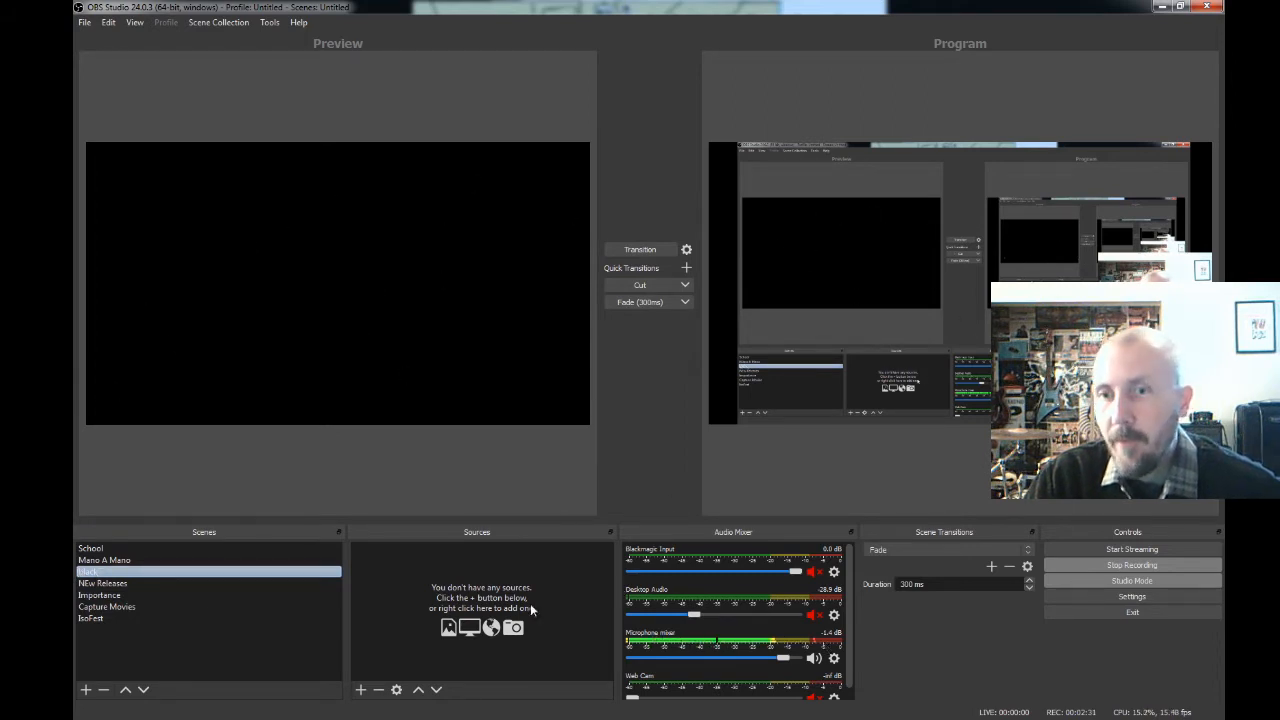
{"action": "left_click", "coordinate": [145, 547]}
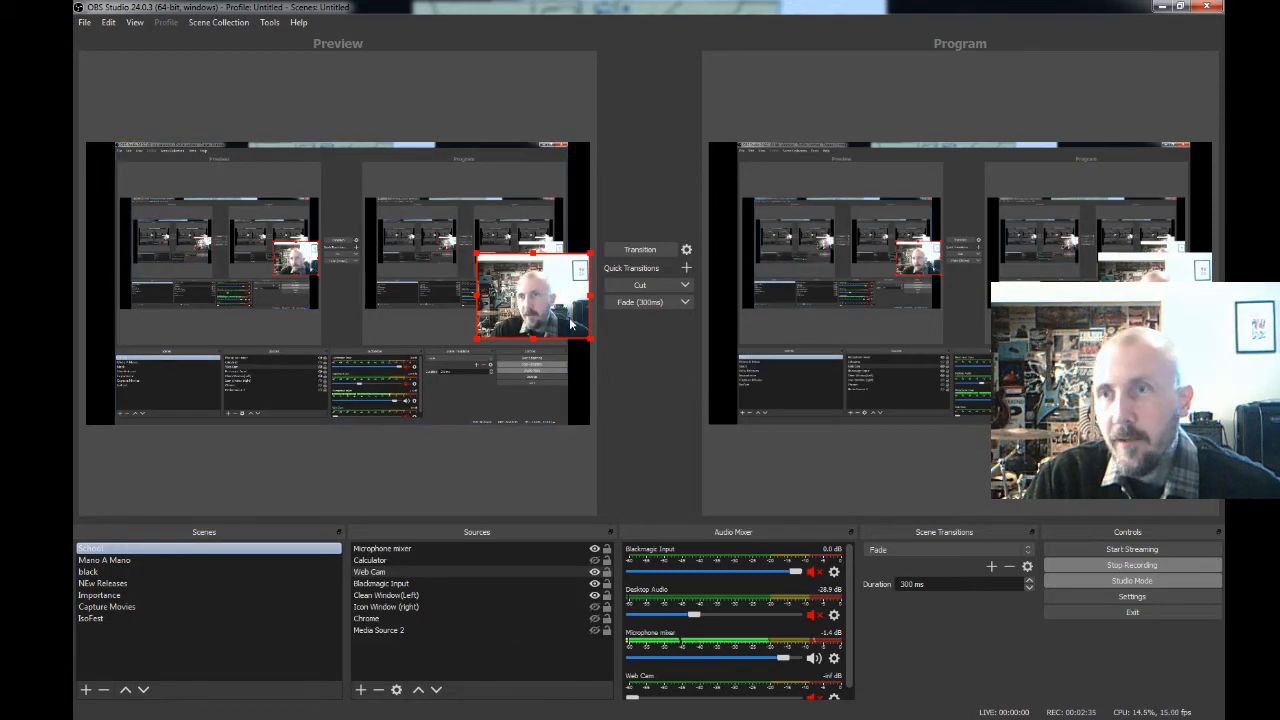
- Enlarge the Web Cam source to cover the captured Program view in the School scene's preview and transition it to the program output
{"action": "left_click_drag", "start_coordinate": [567, 320], "coordinate": [531, 311]}
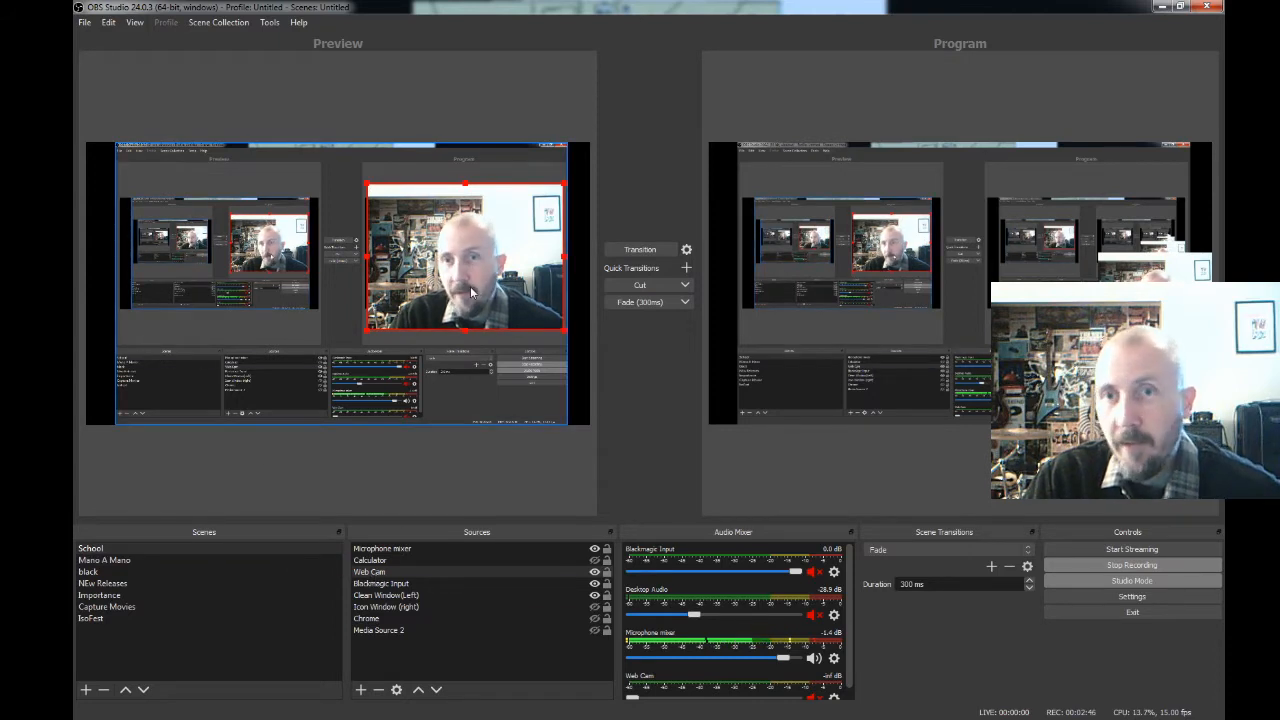
{"action": "mouse_move", "coordinate": [470, 292]}
{"action": "left_mouse_down"}
{"action": "mouse_move", "coordinate": [461, 283]}
{"action": "mouse_move", "coordinate": [472, 286]}
{"action": "left_mouse_up"}
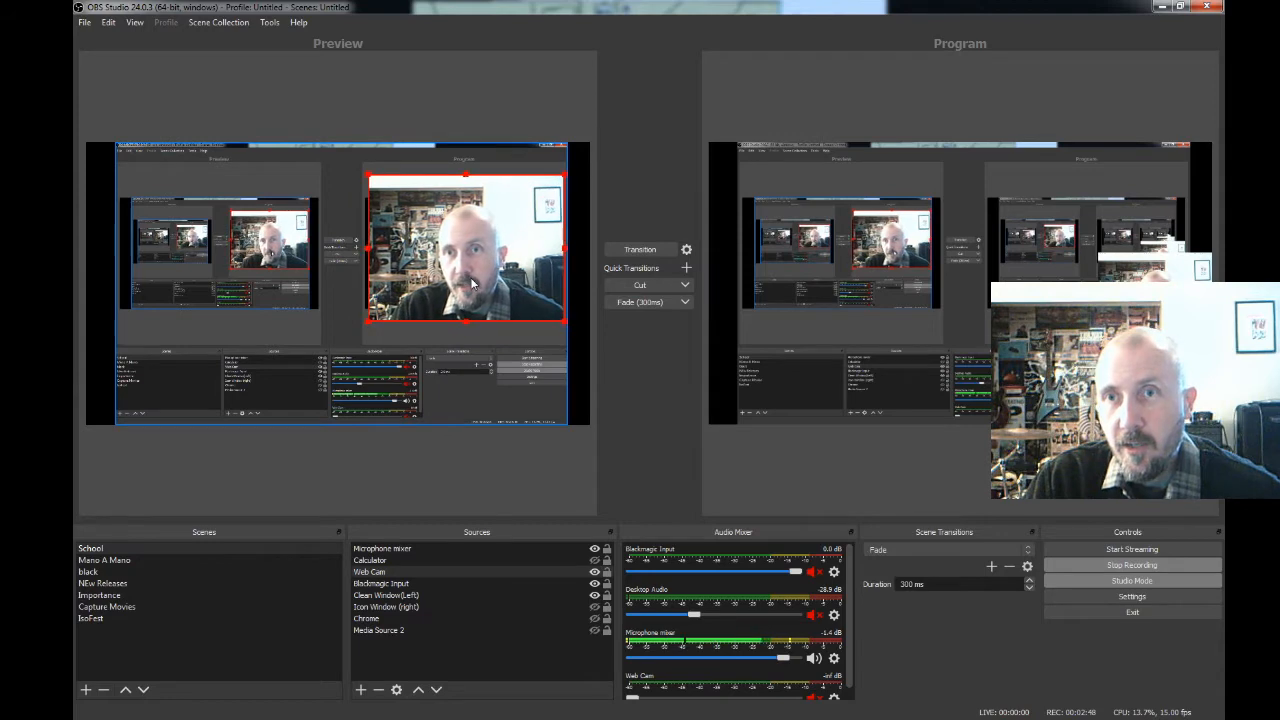
{"action": "left_click", "coordinate": [617, 251]}
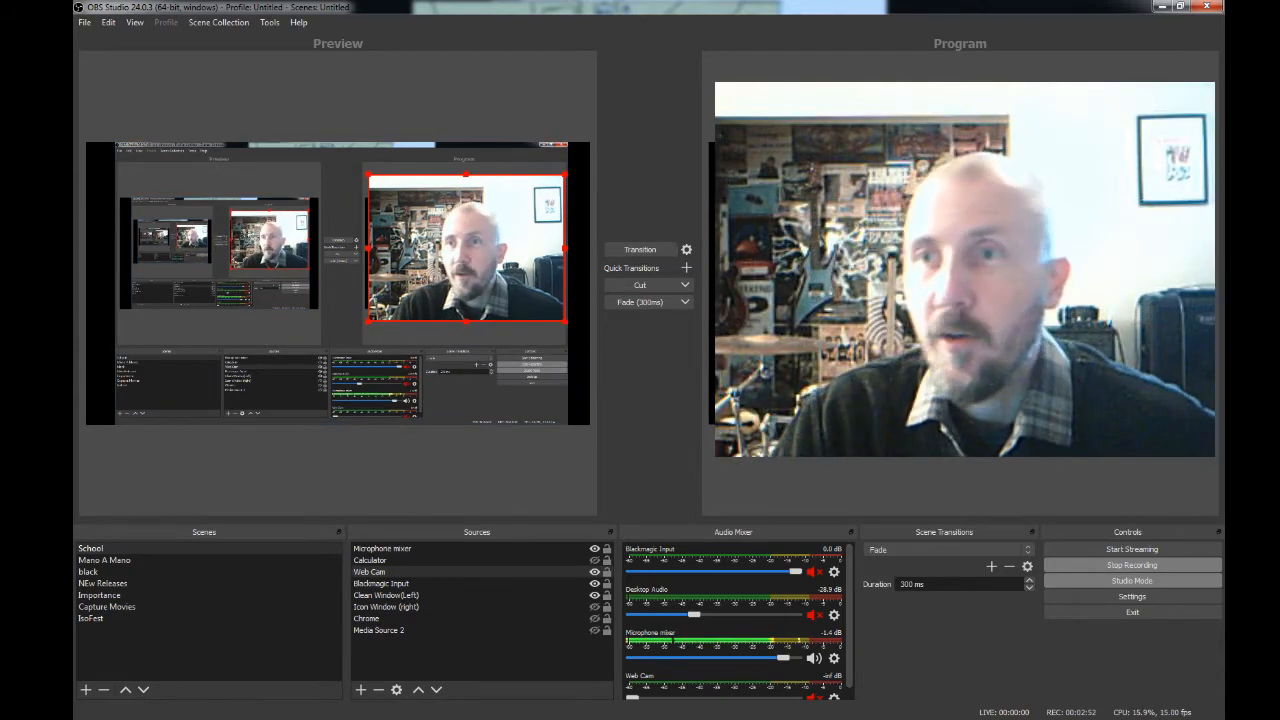
- Add a new Window Capture source named Photoshop to the black scene
{"action": "left_click", "coordinate": [116, 574]}
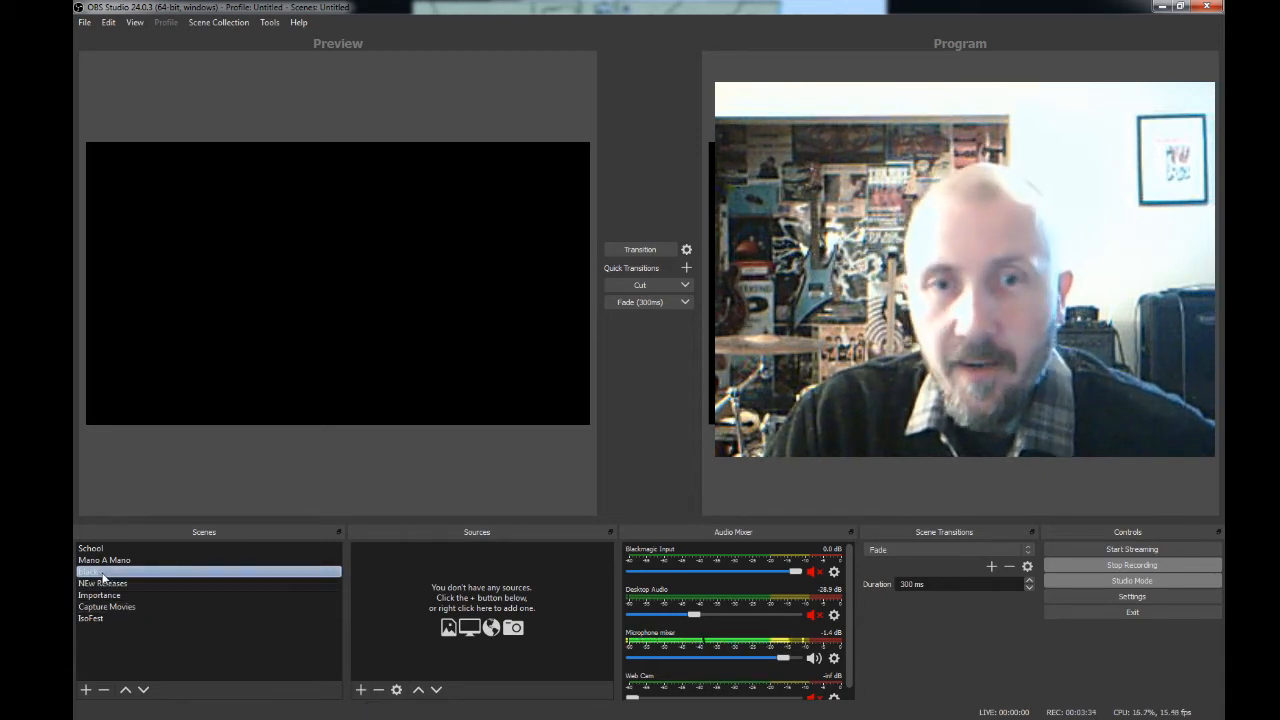
{"action": "left_click", "coordinate": [361, 690]}
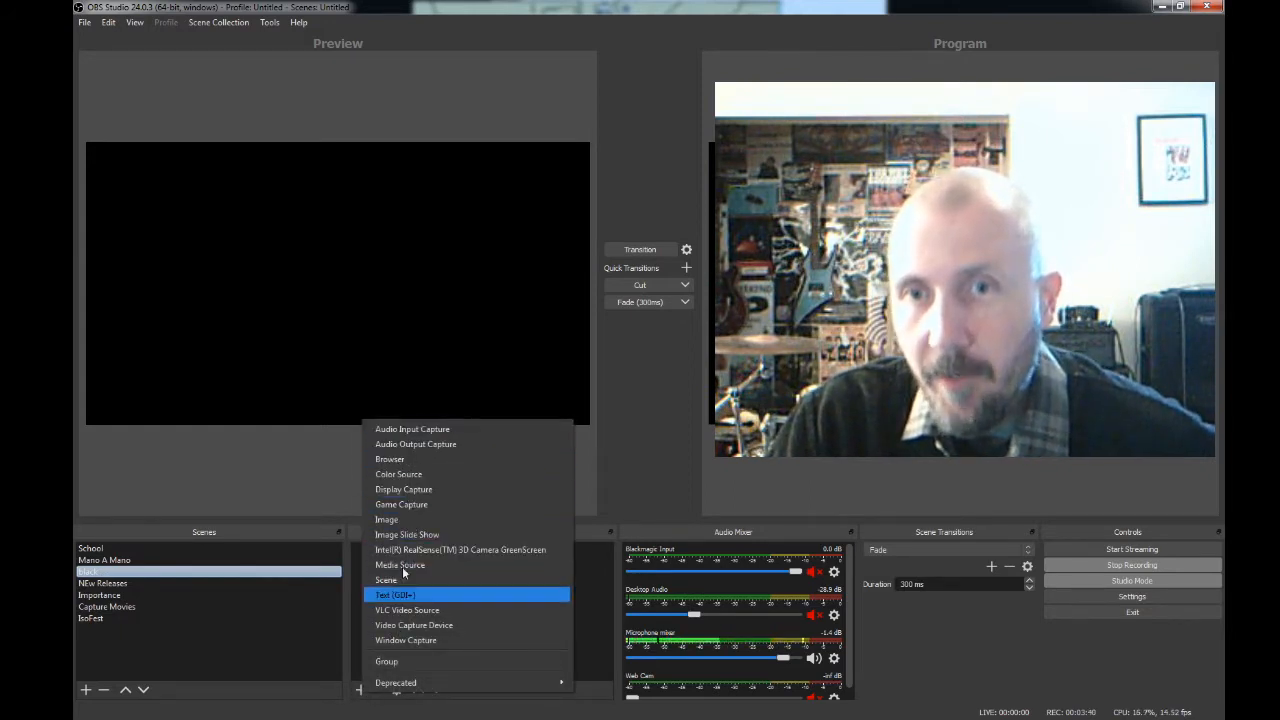
{"action": "left_click", "coordinate": [347, 623]}
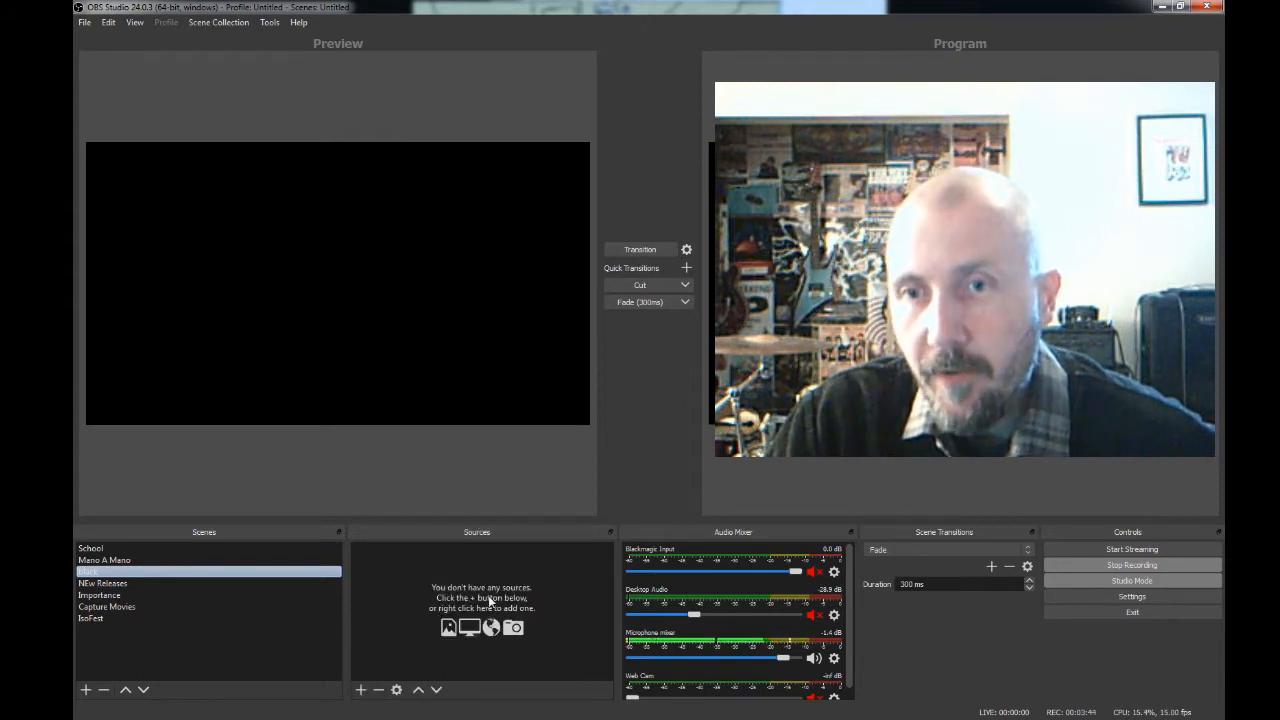
{"action": "left_click", "coordinate": [362, 692]}
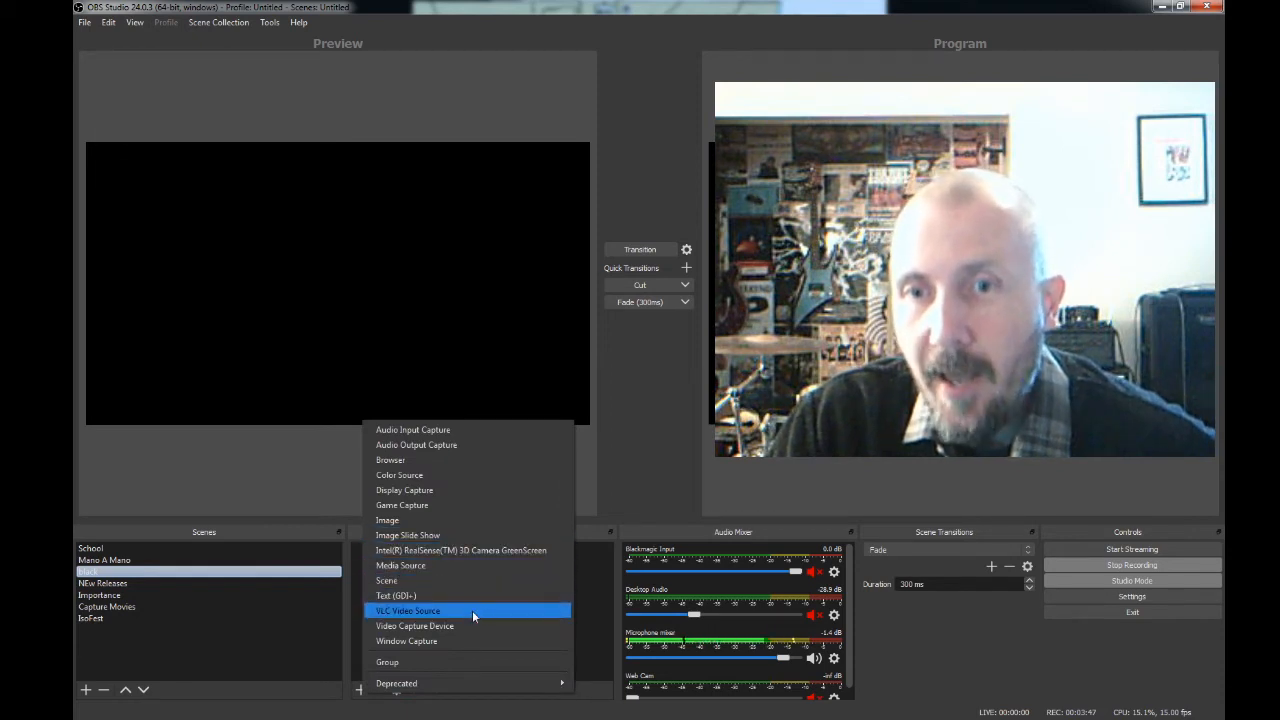
{"action": "left_click", "coordinate": [432, 642]}
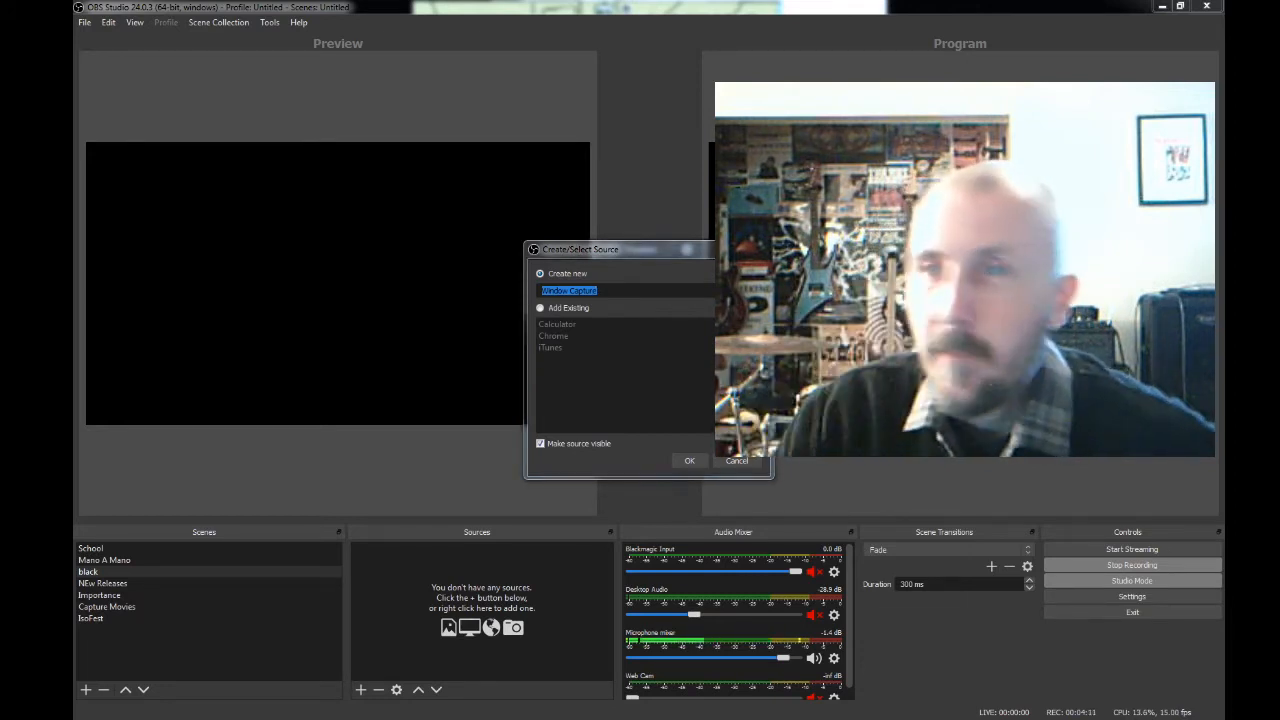
{"action": "left_click", "coordinate": [542, 309]}
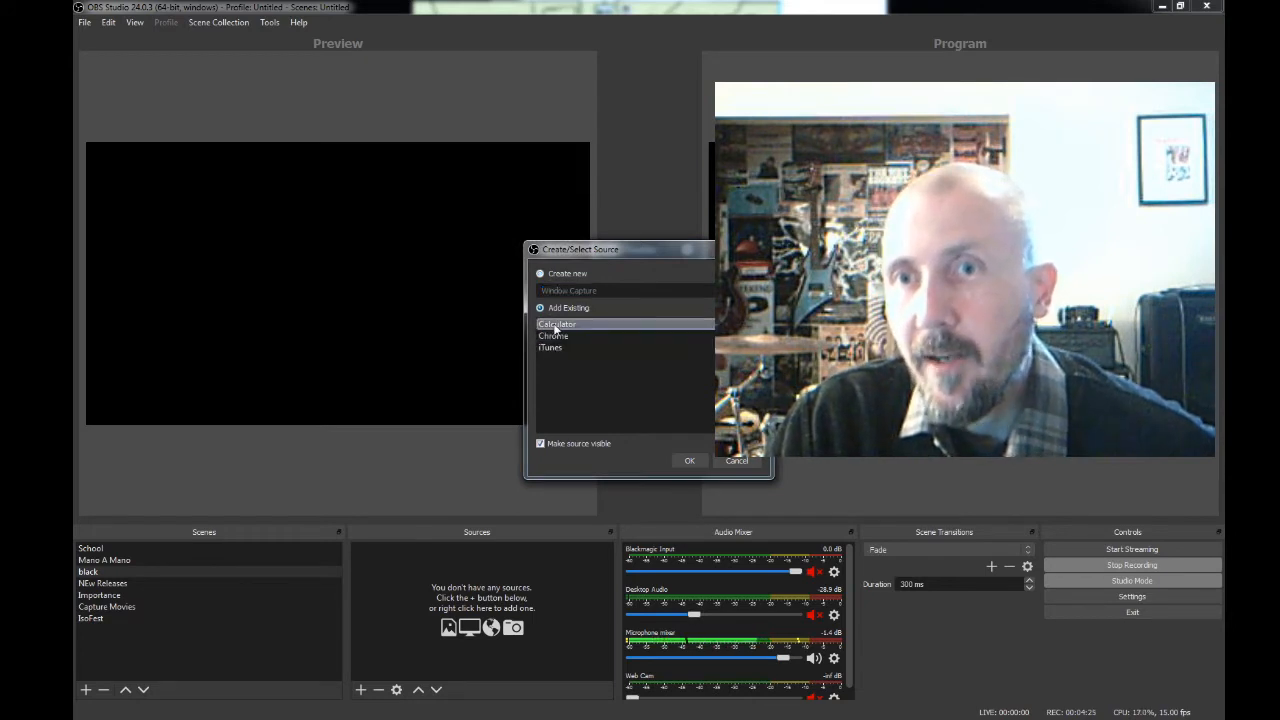
{"action": "left_click", "coordinate": [560, 274]}
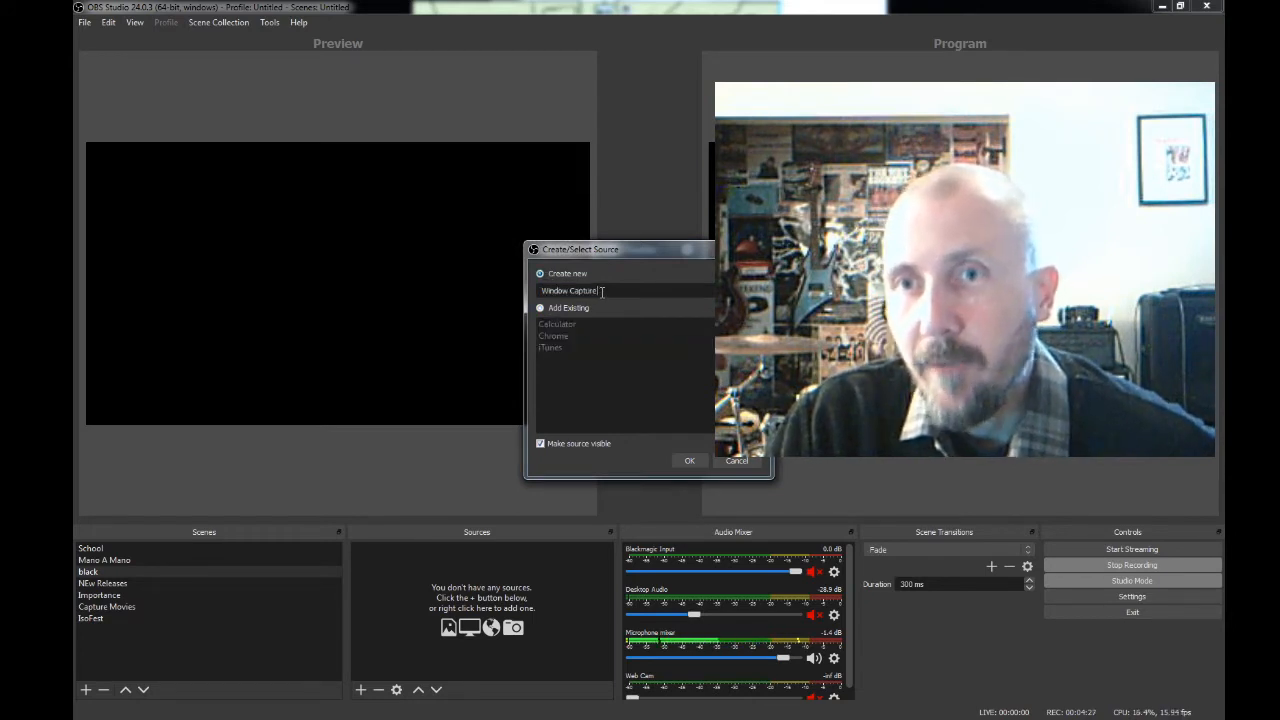
{"action": "left_click_drag", "start_coordinate": [605, 290], "coordinate": [468, 292]}
{"action": "type", "text": "Ph"}
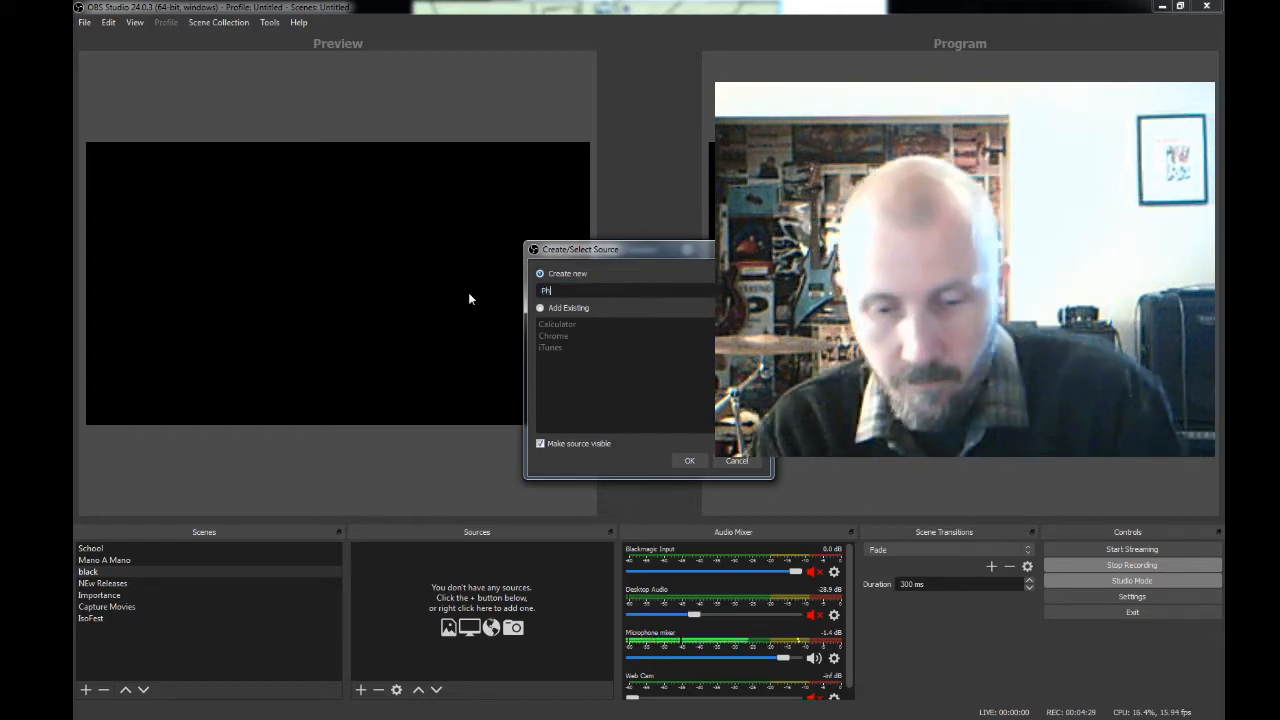
{"action": "type", "text": "otoshop"}
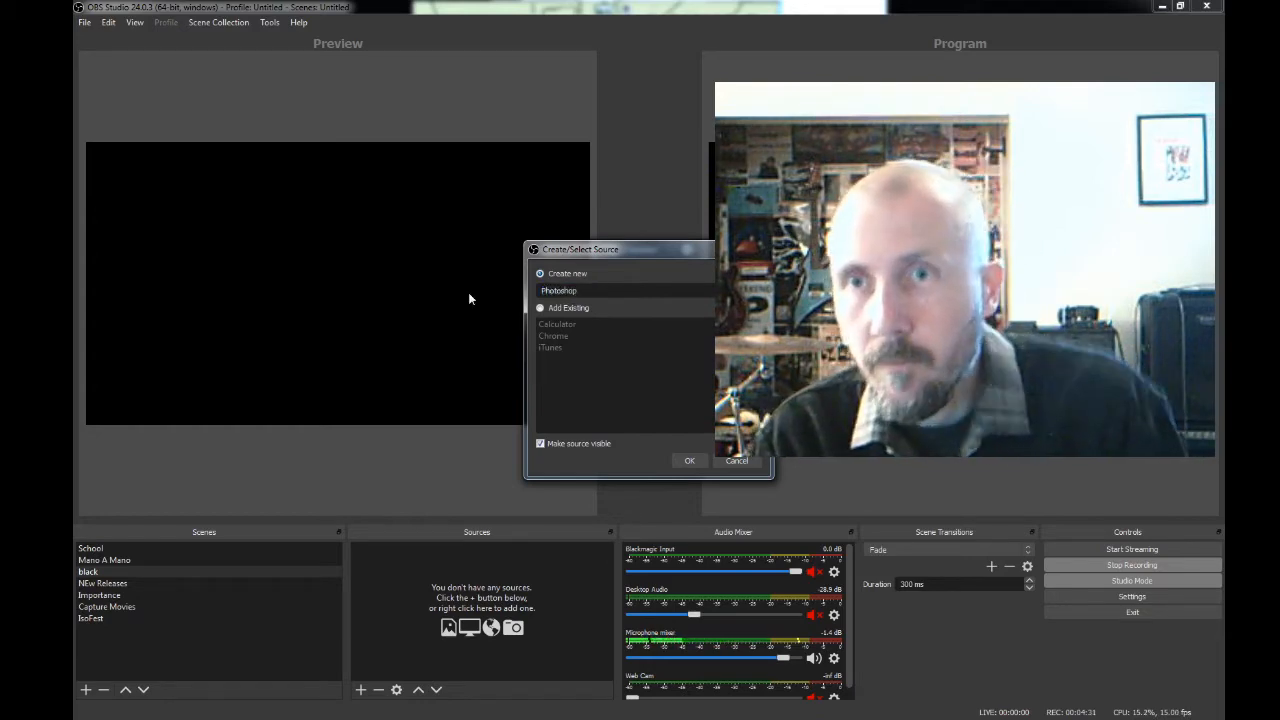
{"action": "left_click", "coordinate": [695, 461]}
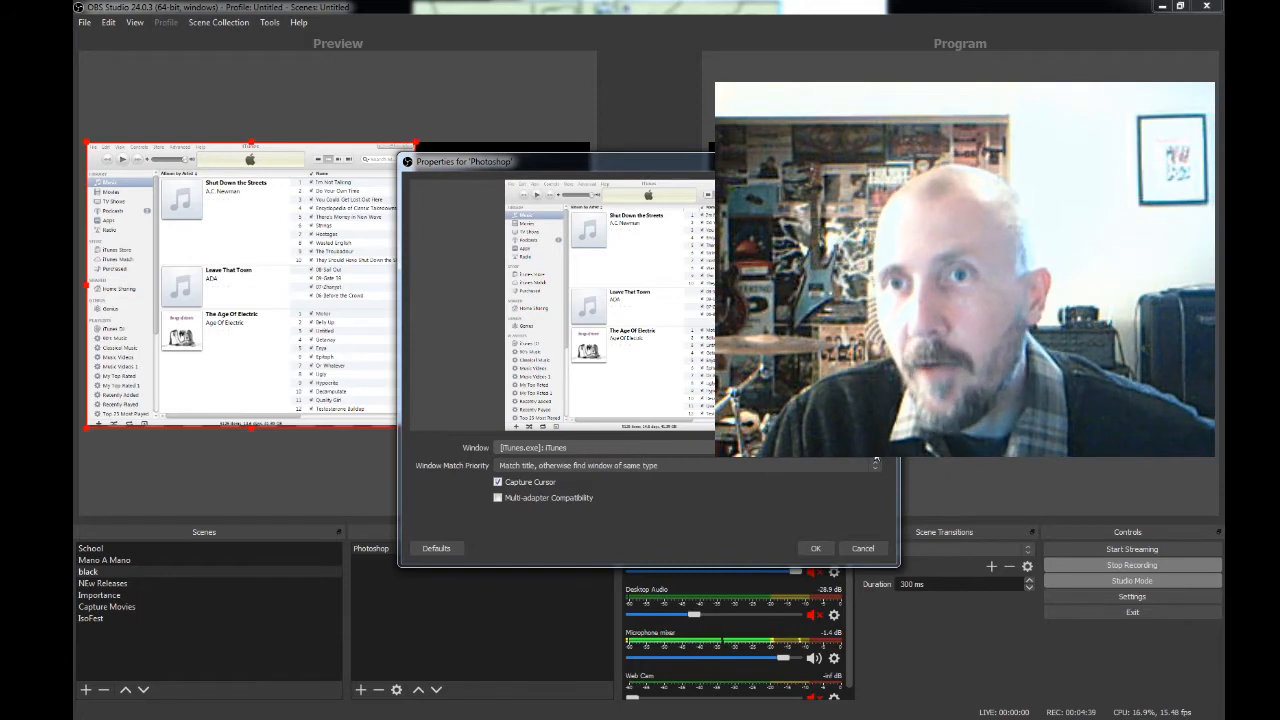
- Examine the available options for the Photoshop source's captured window and its window match priority, leaving both settings as they are
{"action": "left_click", "coordinate": [863, 457]}
{"action": "left_click", "coordinate": [822, 528]}
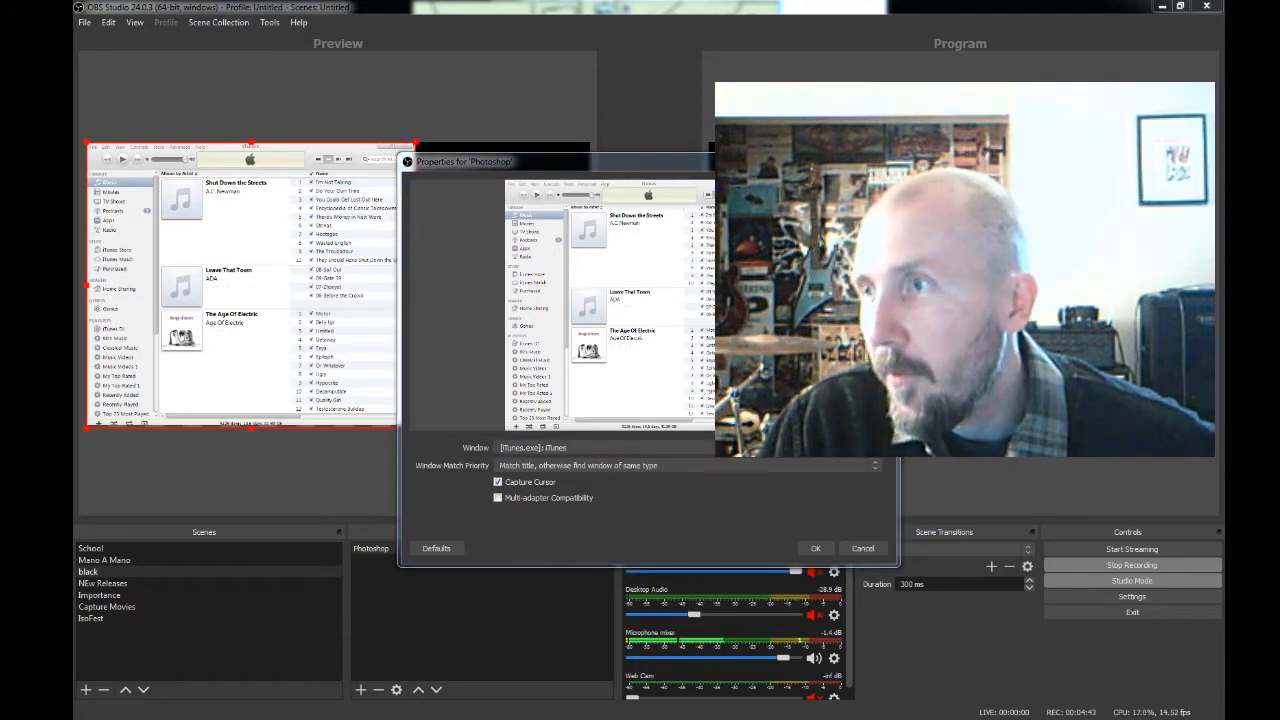
{"action": "left_click", "coordinate": [877, 467]}
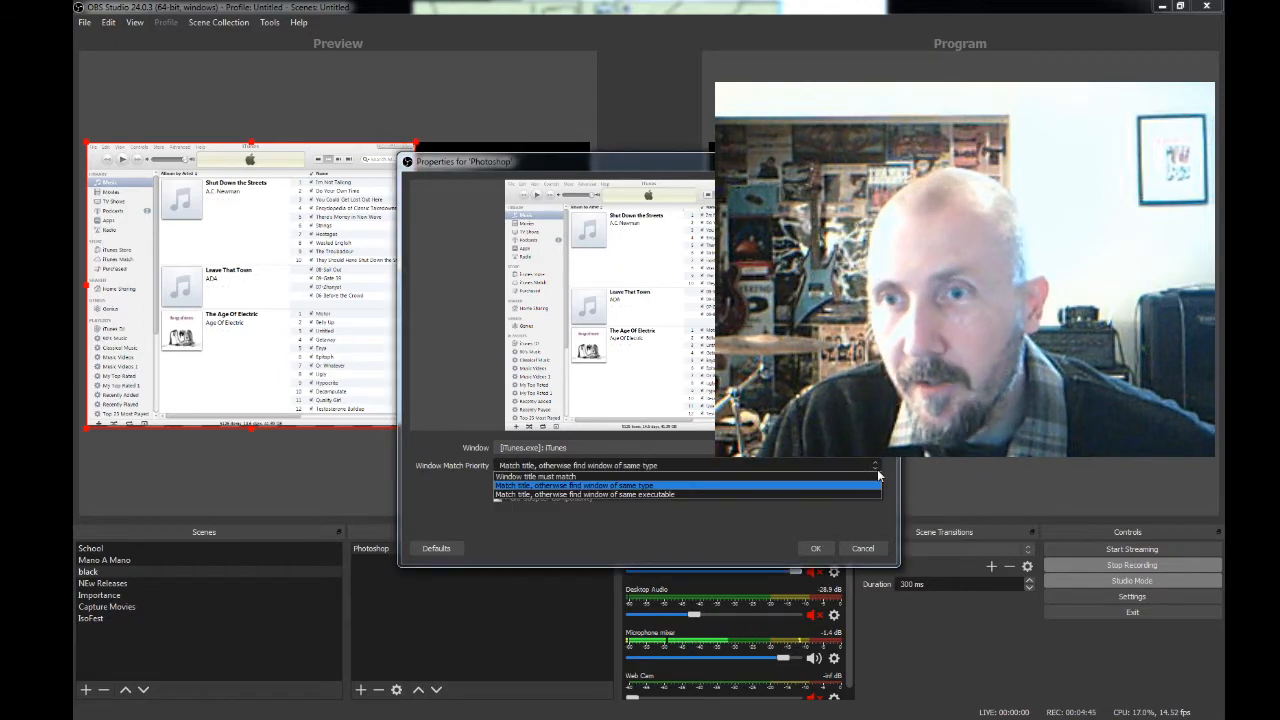
{"action": "left_click", "coordinate": [845, 537]}
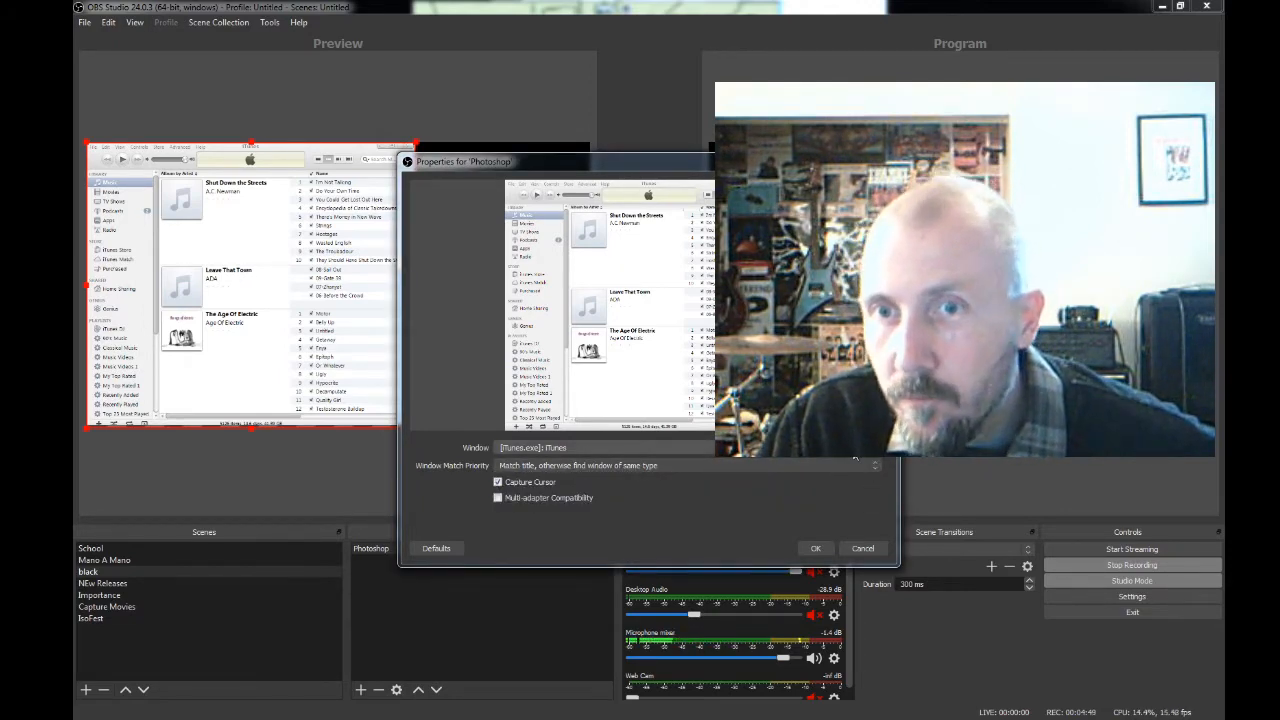
{"action": "left_click", "coordinate": [854, 449]}
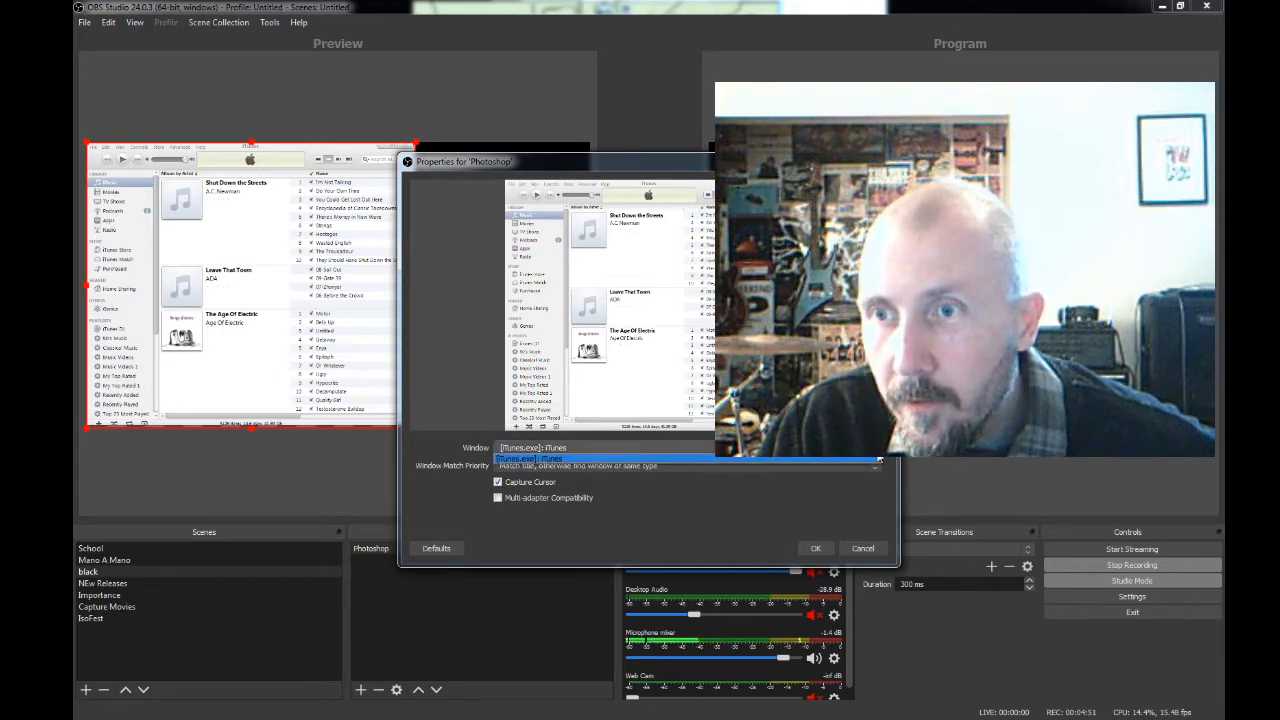
{"action": "left_click", "coordinate": [878, 459]}
{"action": "left_click", "coordinate": [866, 448]}
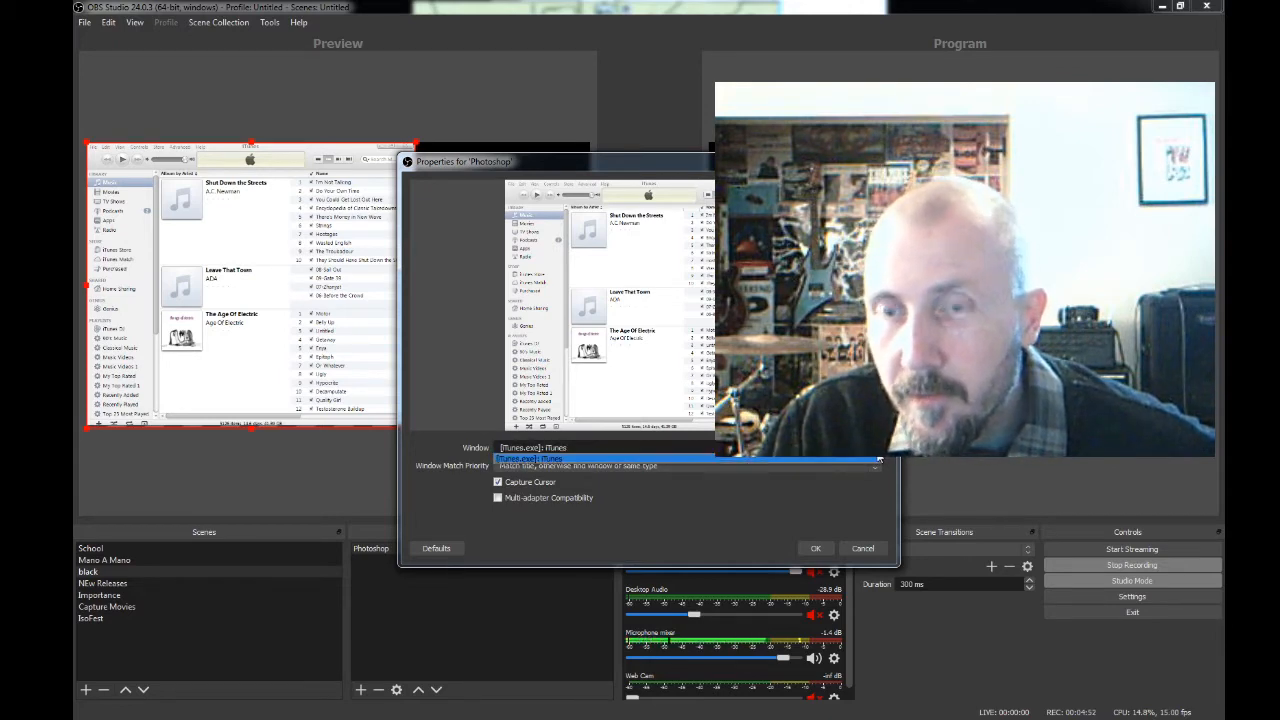
{"action": "left_click", "coordinate": [728, 535]}
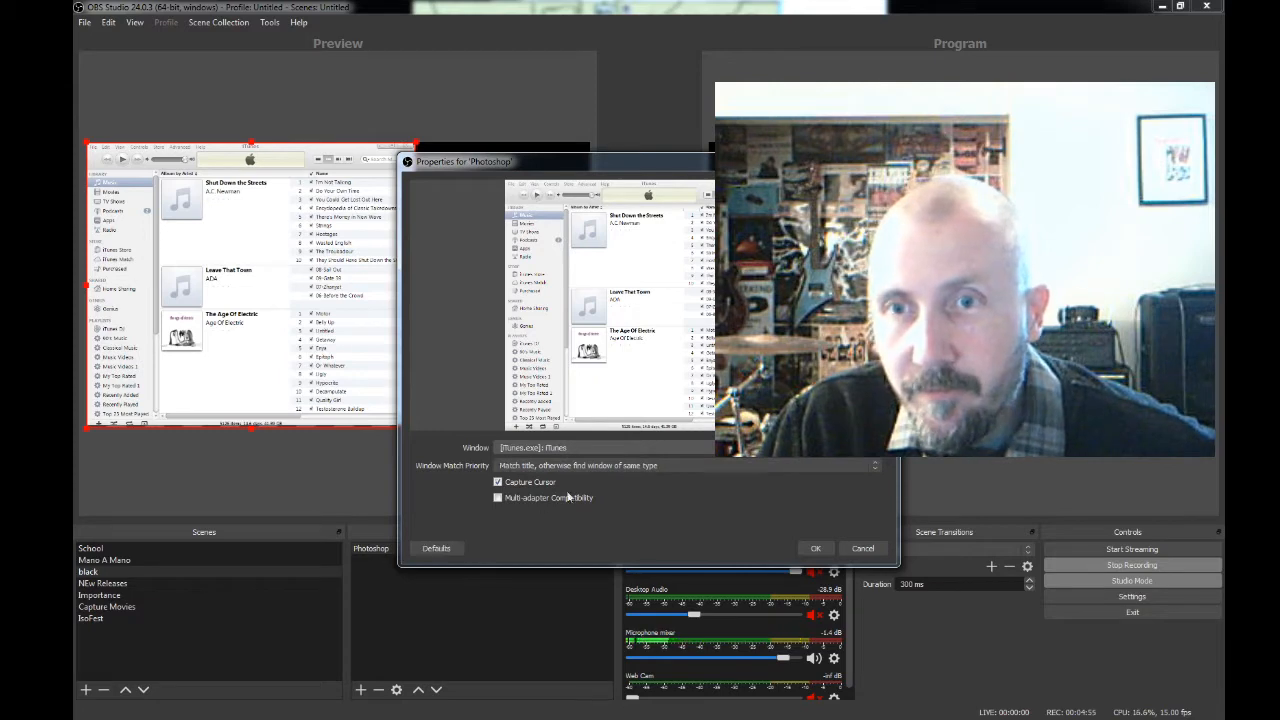
{"action": "left_click", "coordinate": [624, 453]}
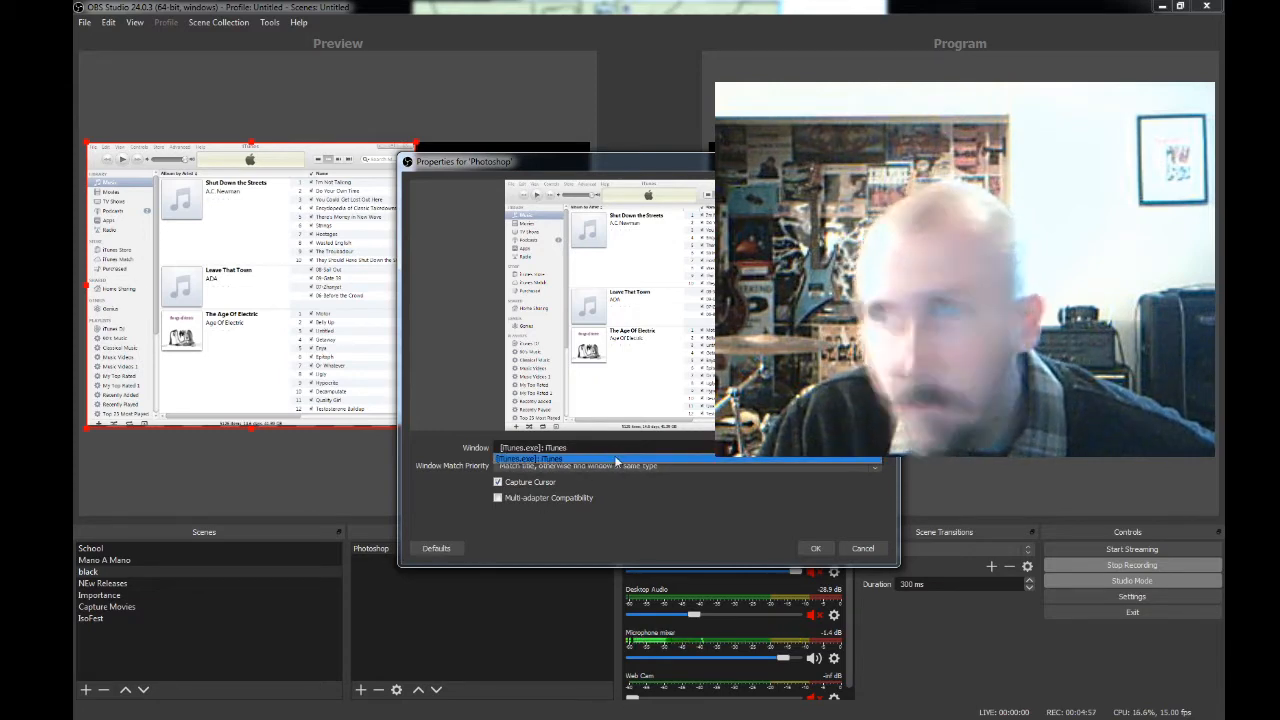
{"action": "left_click", "coordinate": [716, 527]}
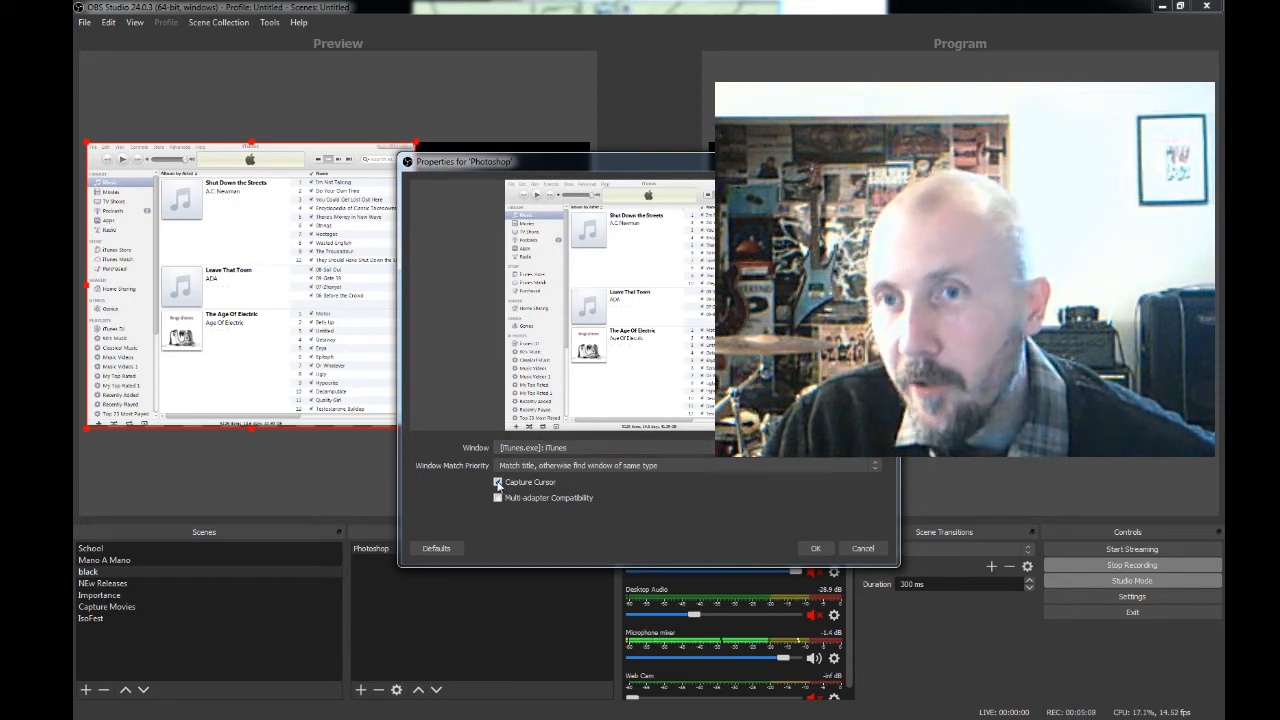
- Accept the Photoshop source's properties with the iTunes window and move the capture to the middle of the preview canvas
{"action": "left_click", "coordinate": [814, 549]}
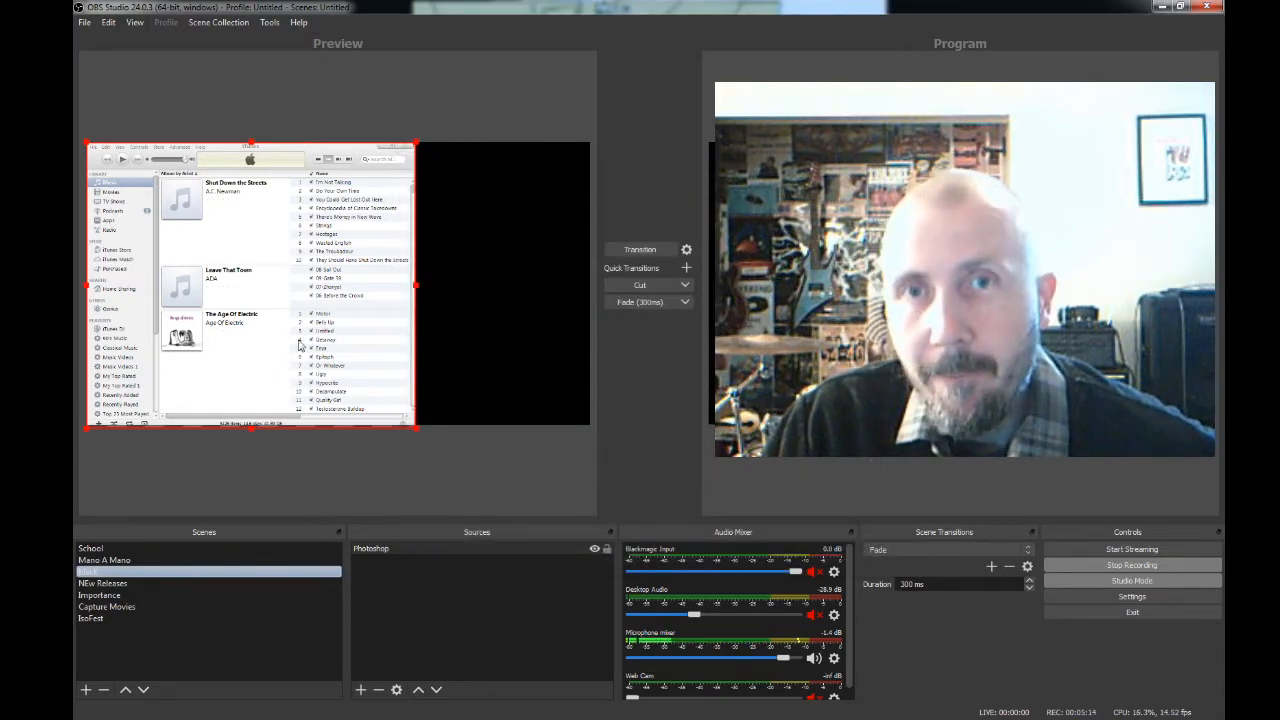
{"action": "left_click_drag", "start_coordinate": [288, 292], "coordinate": [340, 290]}
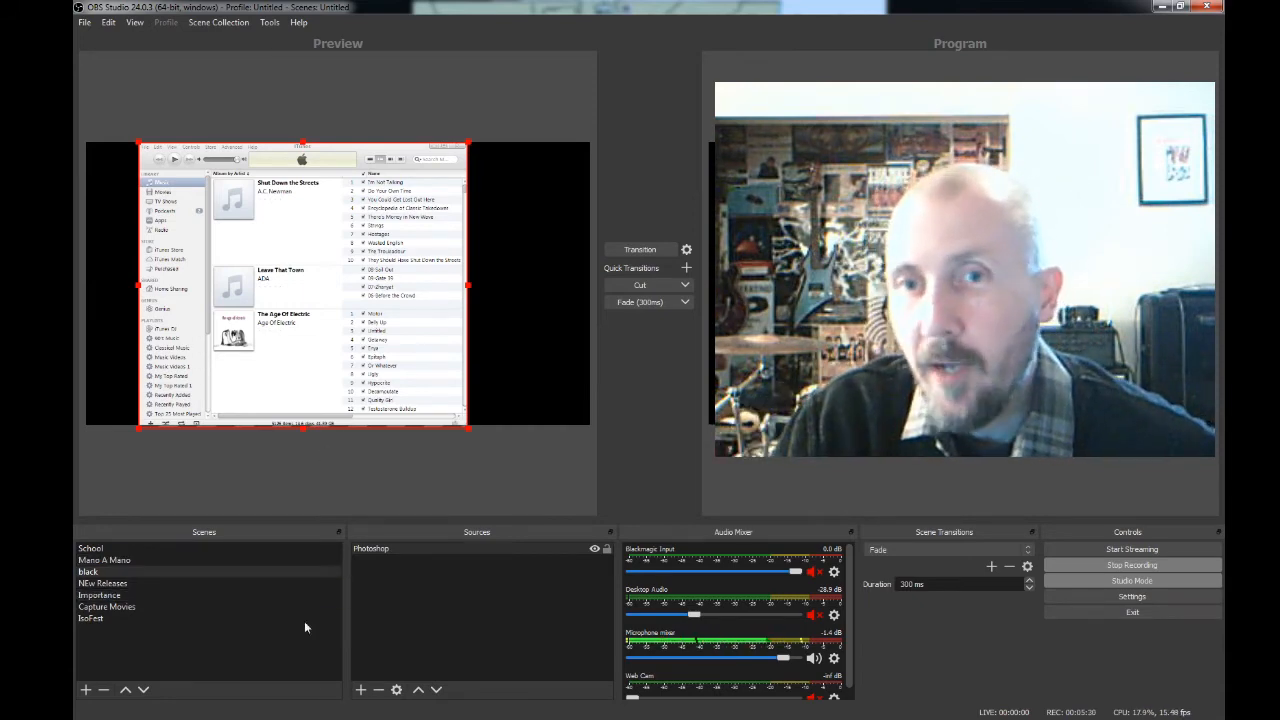
- Remove the Photoshop source from the black scene and confirm the removal
{"action": "left_click", "coordinate": [376, 550]}
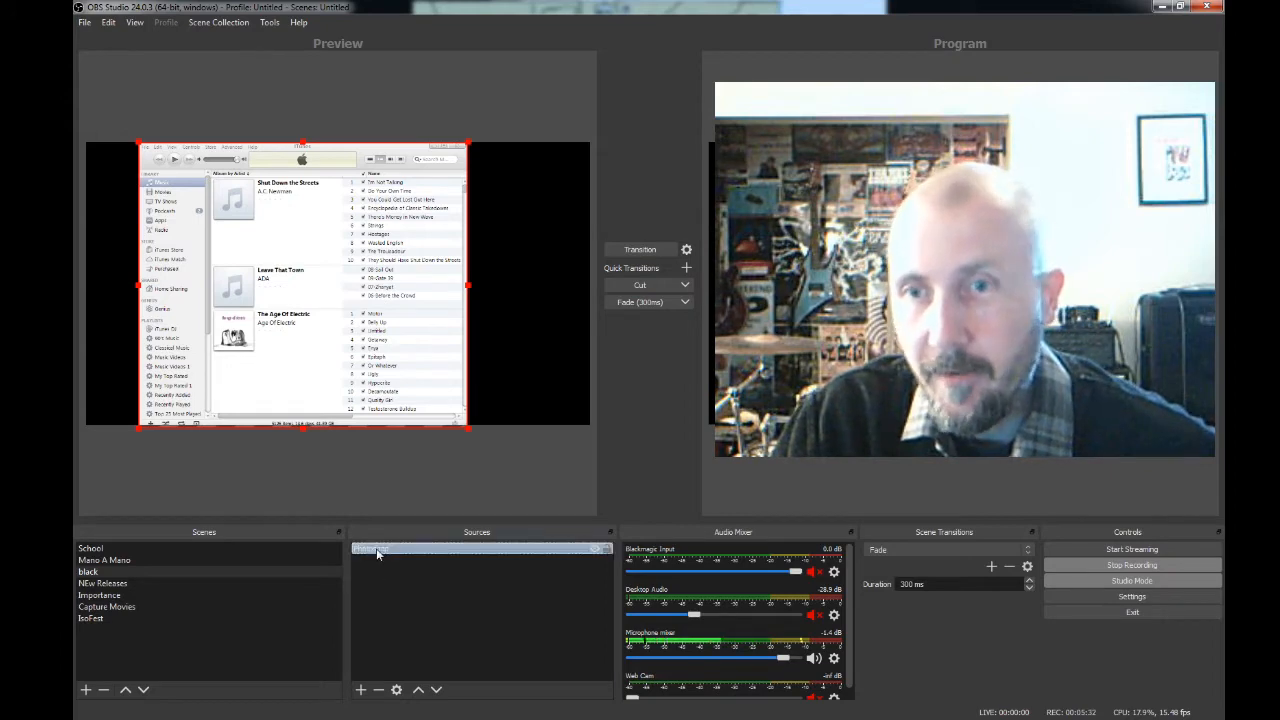
{"action": "right_click", "coordinate": [376, 550]}
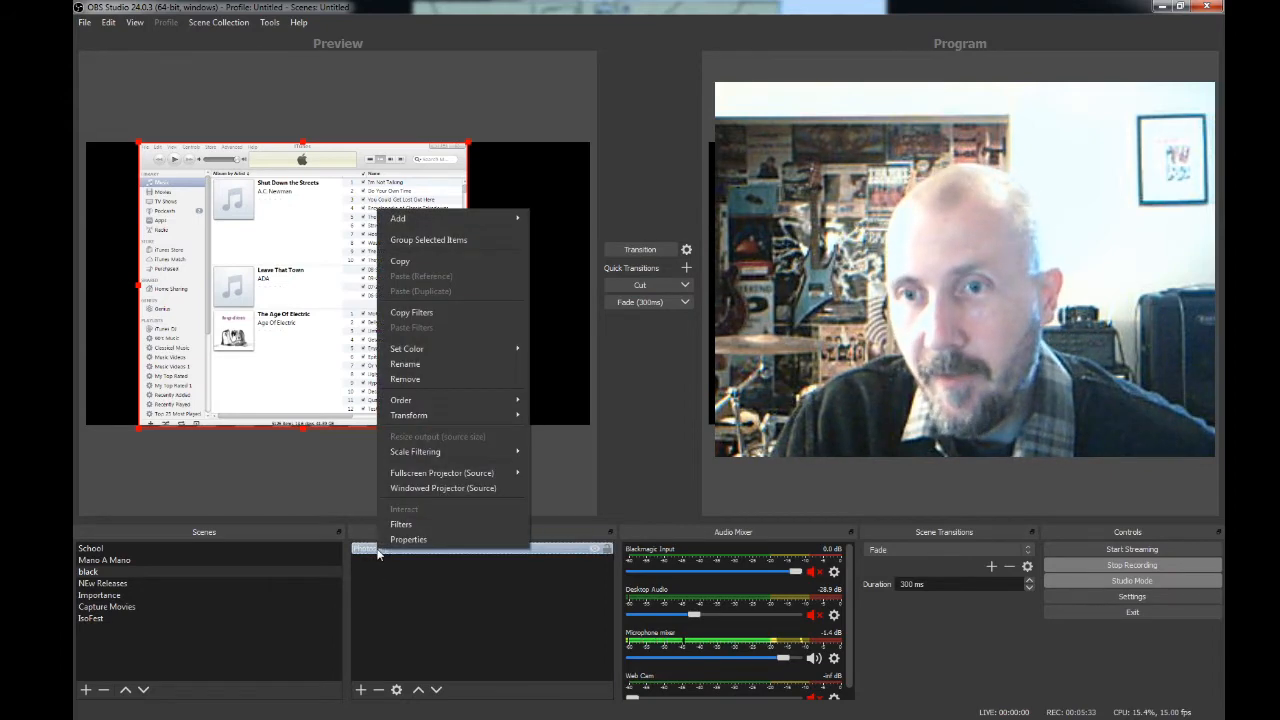
{"action": "left_click", "coordinate": [405, 379]}
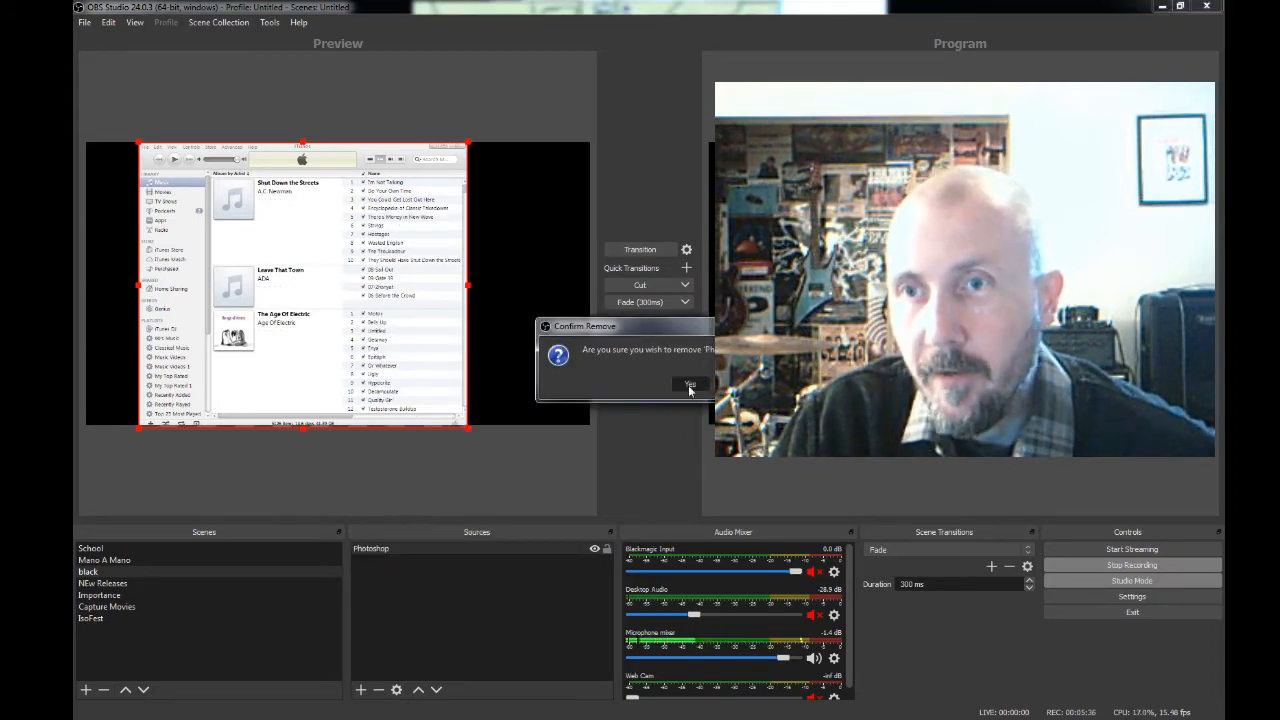
{"action": "left_click", "coordinate": [688, 383]}
- Add the existing Display Capture source Clean Window(Left) to the black scene, with the source made visible
{"action": "left_click", "coordinate": [361, 690]}
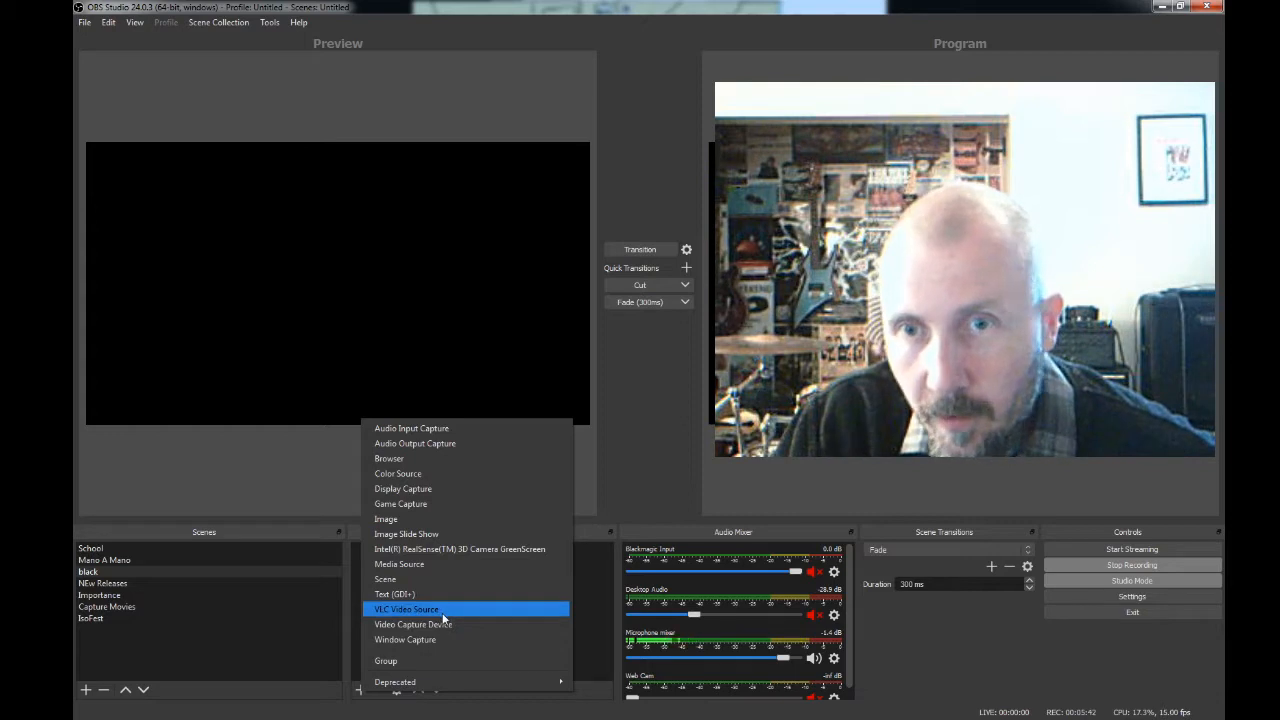
{"action": "left_click", "coordinate": [437, 490]}
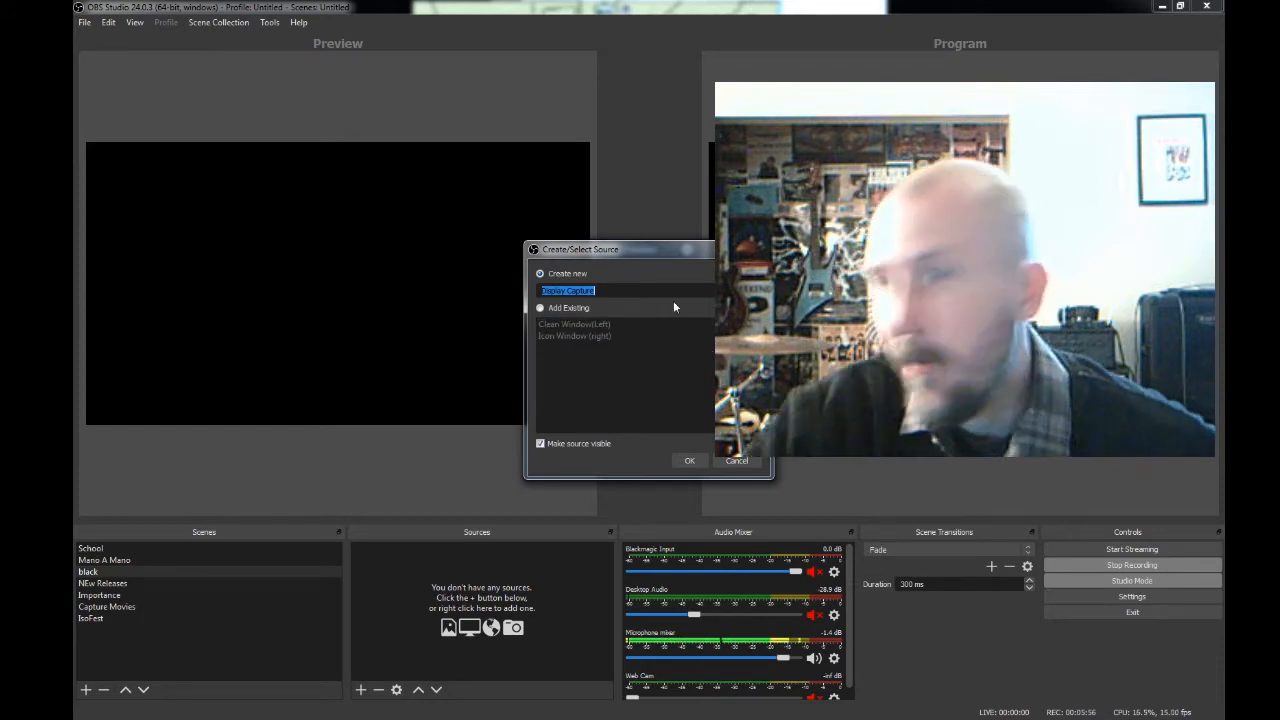
{"action": "left_click", "coordinate": [539, 308]}
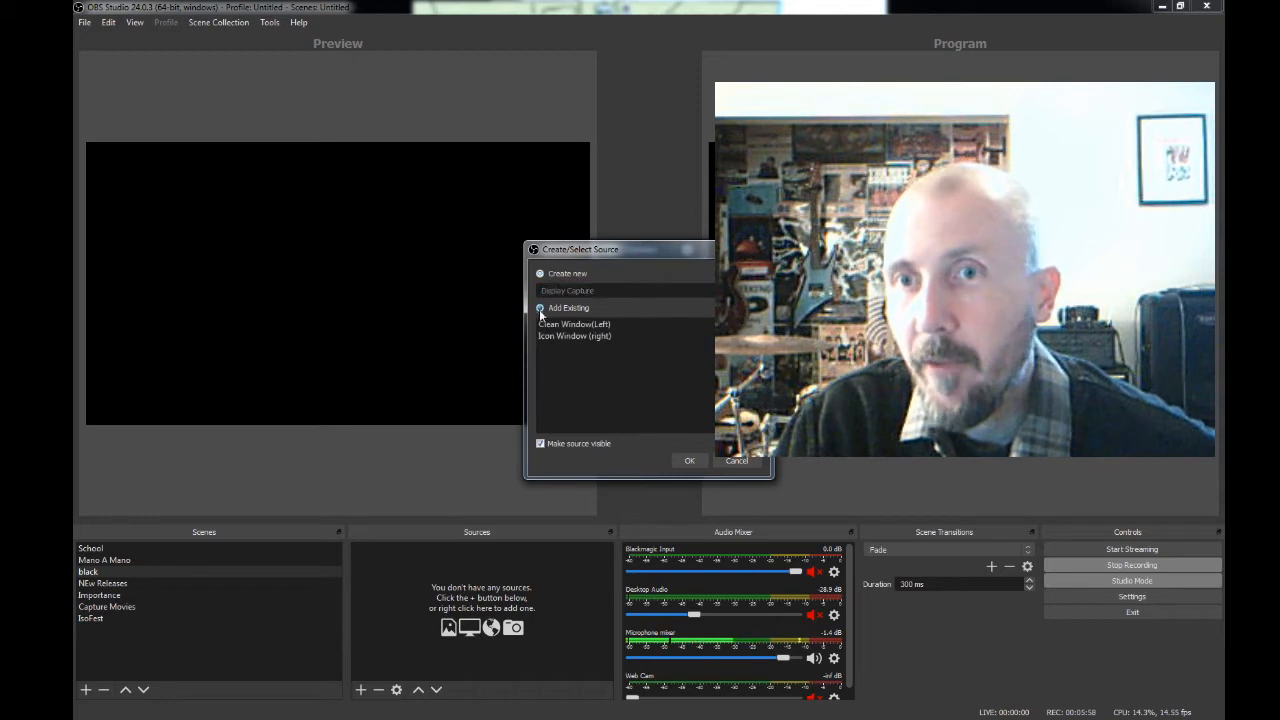
{"action": "left_click", "coordinate": [545, 324]}
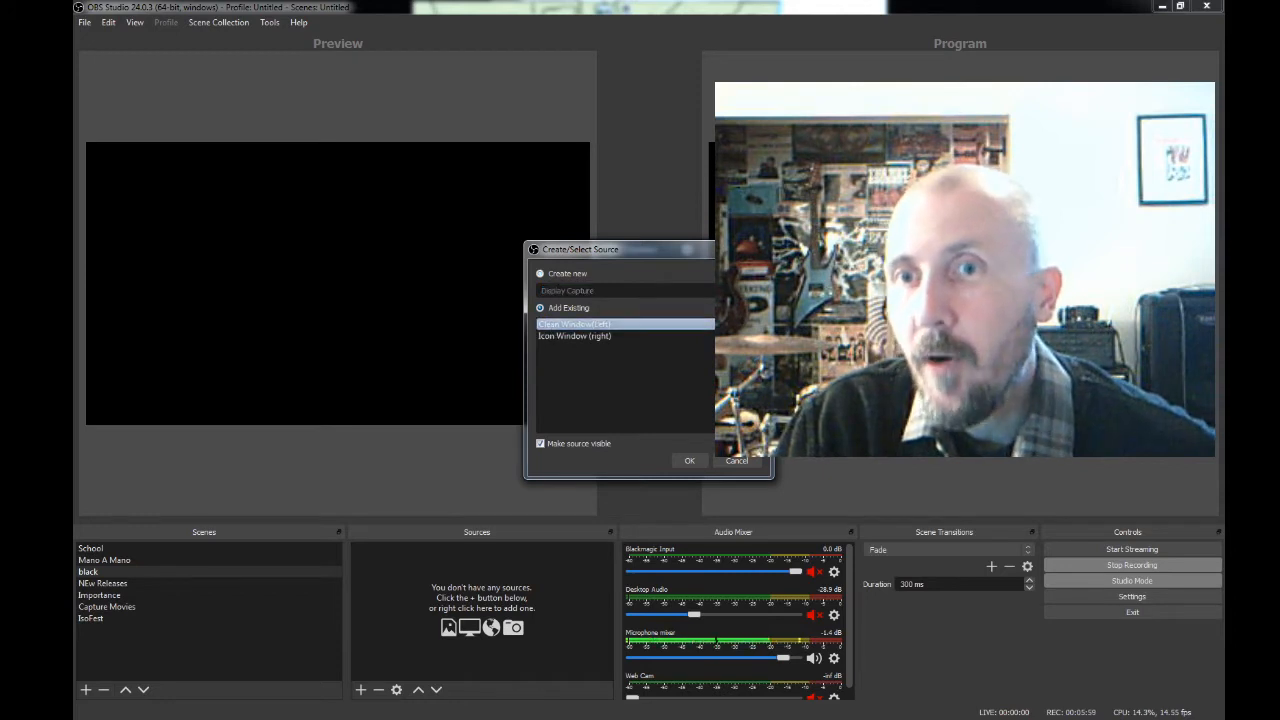
{"action": "left_click", "coordinate": [690, 461]}
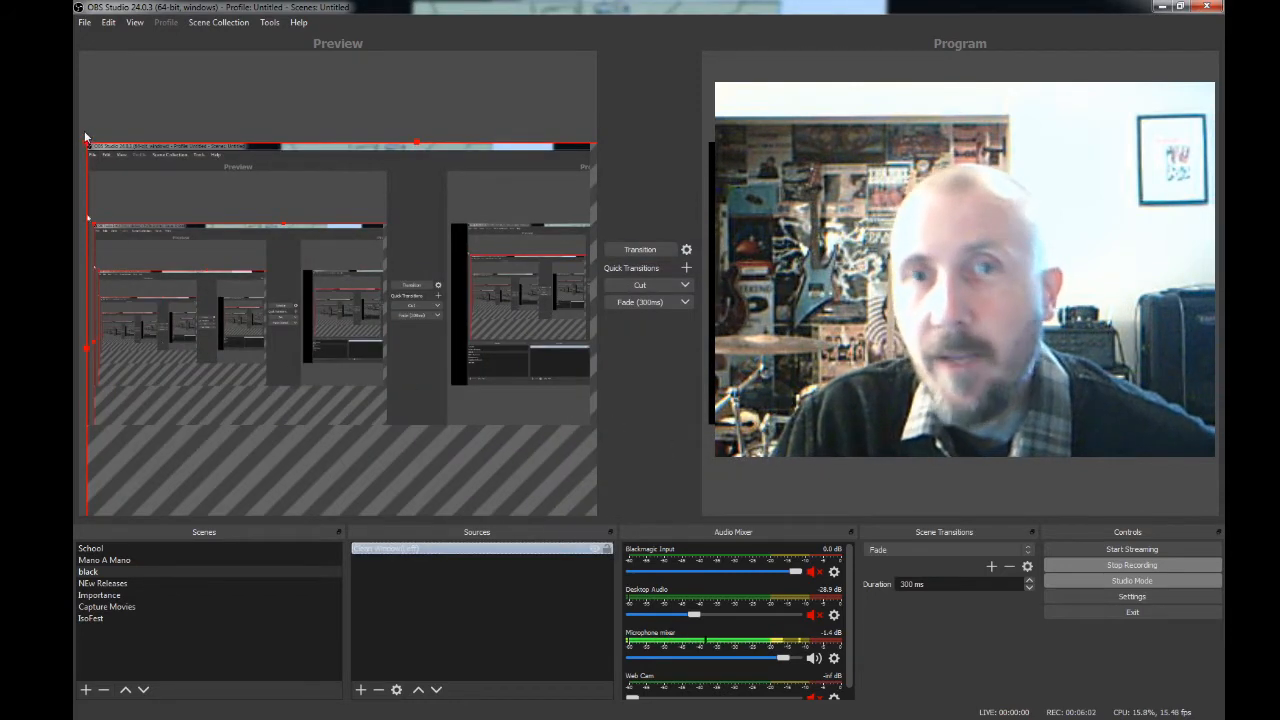
- Shrink the Clean Window(Left) capture to the canvas height and centre it horizontally in the preview
{"action": "left_click_drag", "start_coordinate": [86, 147], "coordinate": [243, 237]}
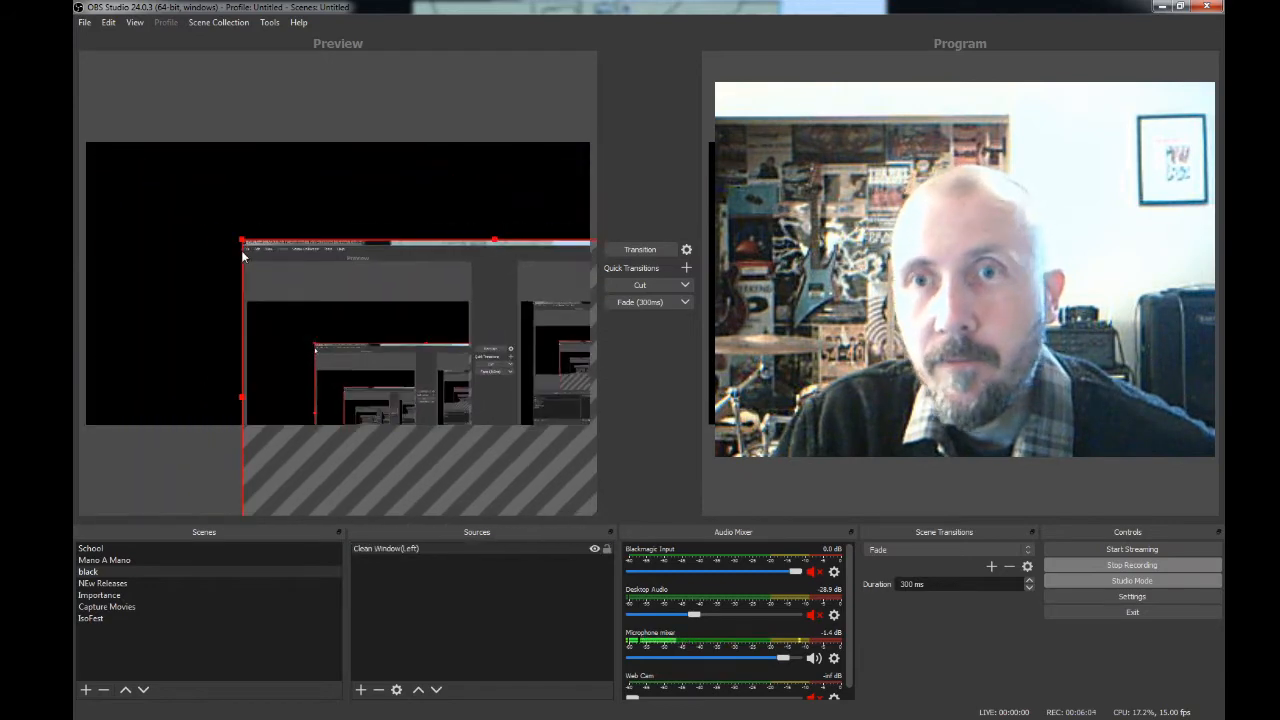
{"action": "left_click_drag", "start_coordinate": [371, 337], "coordinate": [239, 226]}
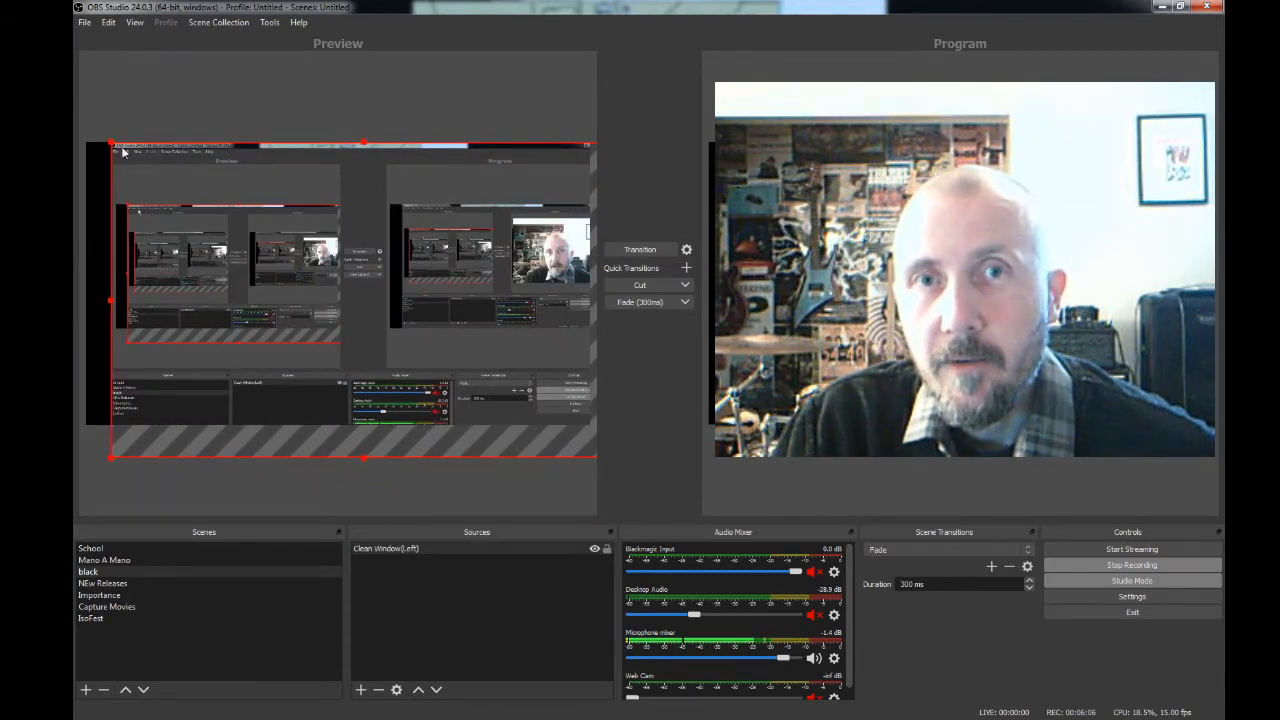
{"action": "left_click_drag", "start_coordinate": [111, 143], "coordinate": [159, 196]}
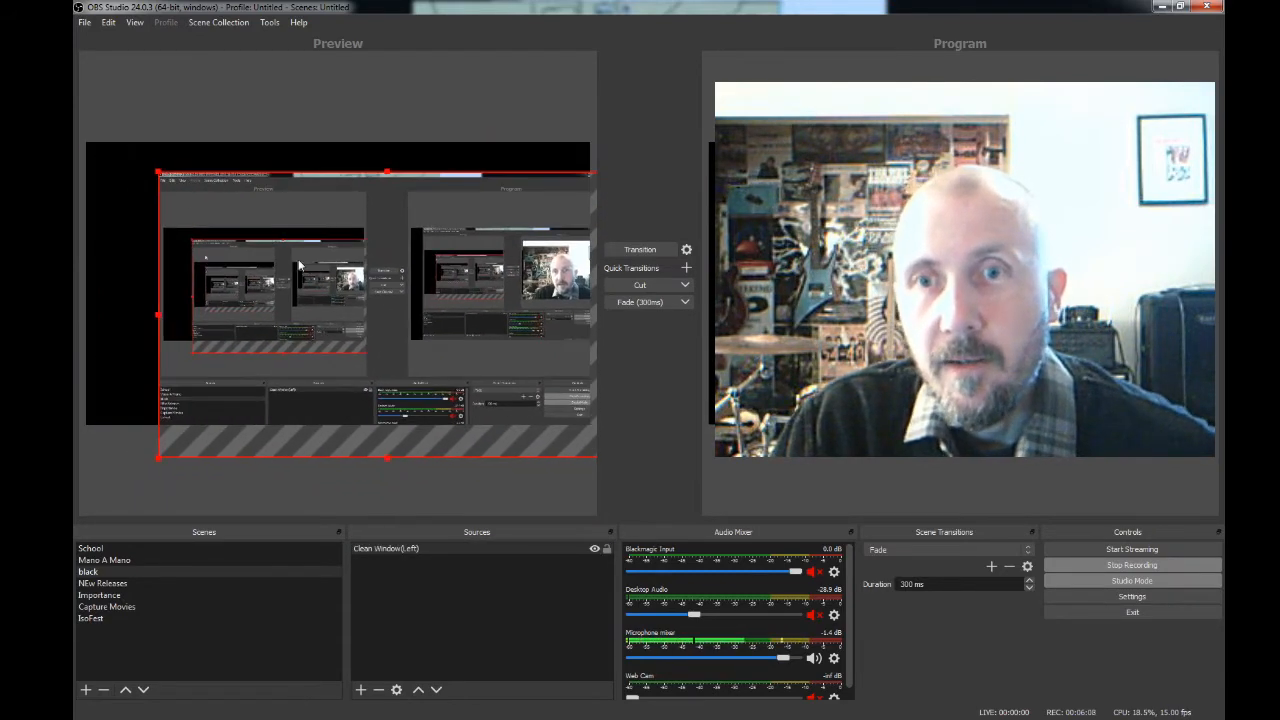
{"action": "left_click_drag", "start_coordinate": [415, 321], "coordinate": [367, 290]}
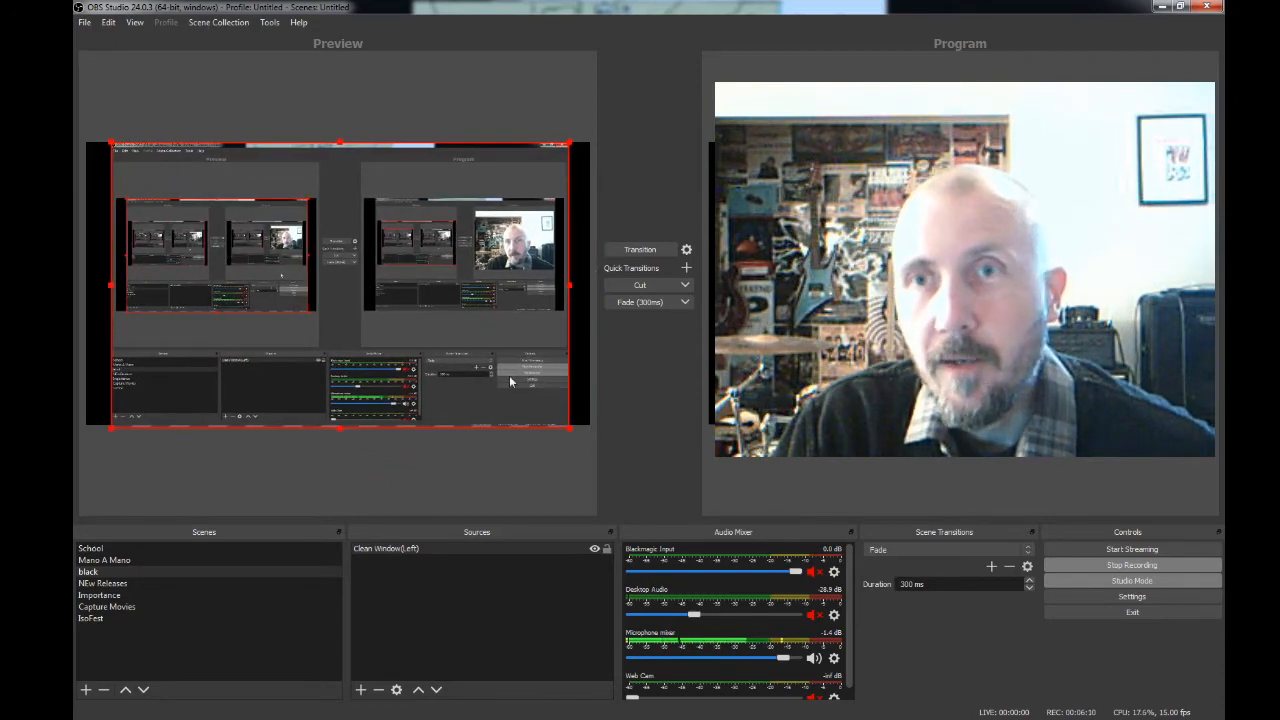
{"action": "left_click_drag", "start_coordinate": [569, 430], "coordinate": [565, 397]}
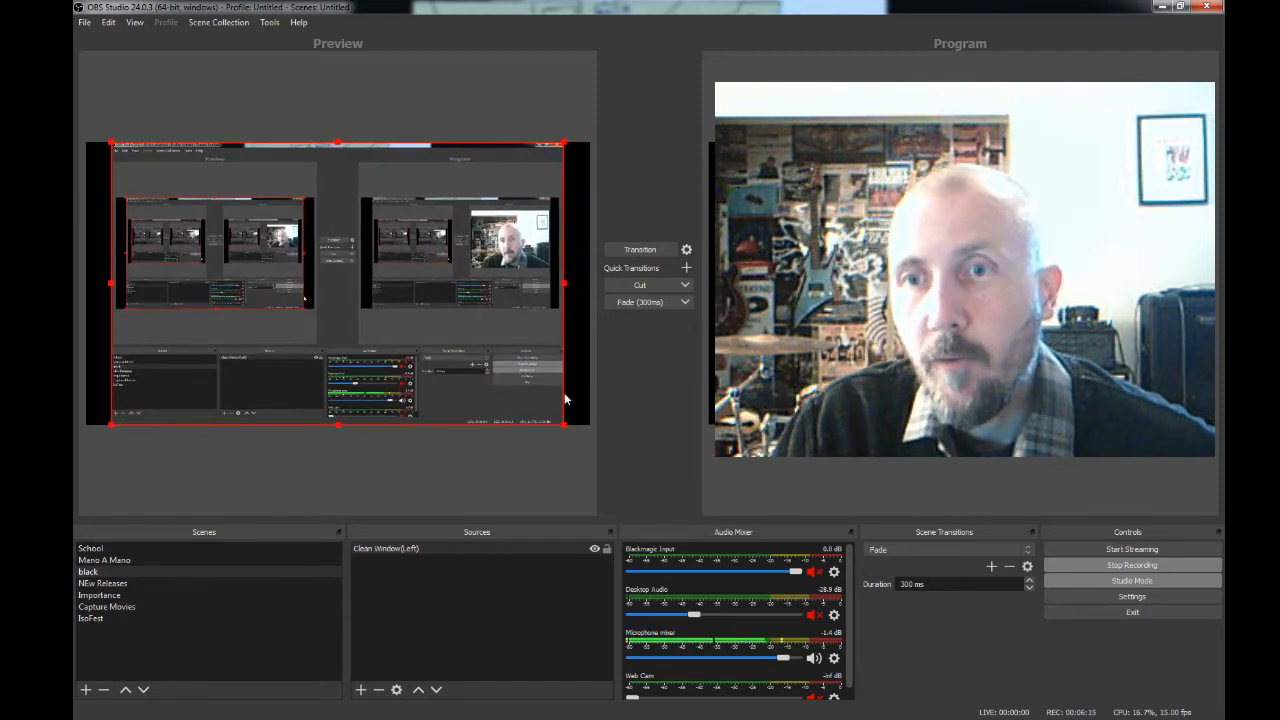
{"action": "left_click_drag", "start_coordinate": [378, 329], "coordinate": [379, 329]}
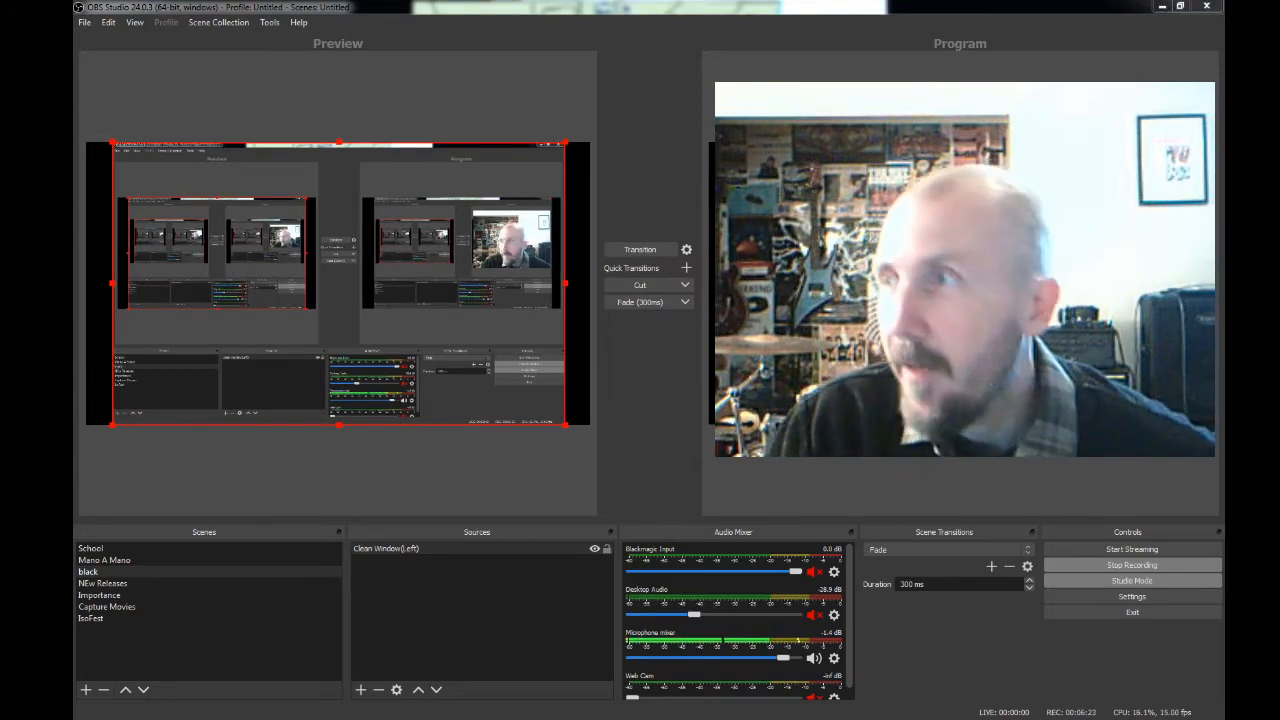
- Bring the Photoshop window onto this monitor, view its Trudeau.jpg and podium.psd documents, and move the window back to the other monitor
{"action": "left_click_drag", "start_coordinate": [1279, 27], "coordinate": [704, 51]}
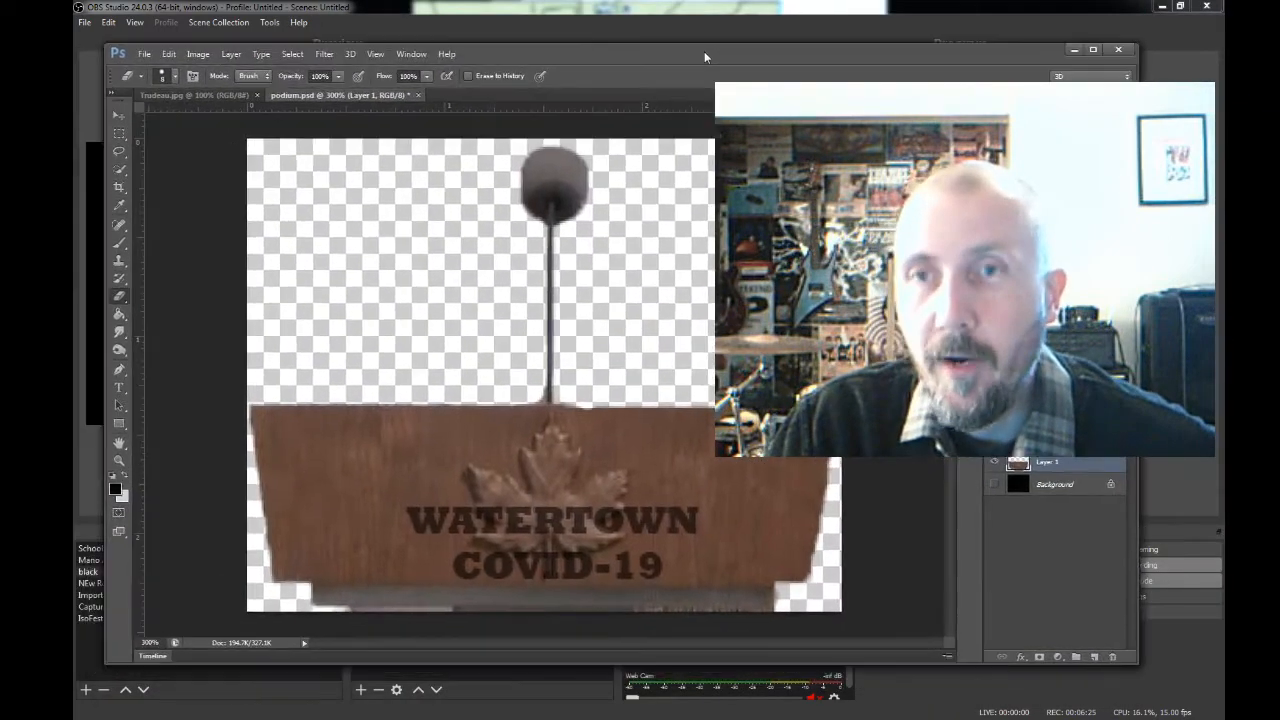
{"action": "left_click", "coordinate": [170, 96]}
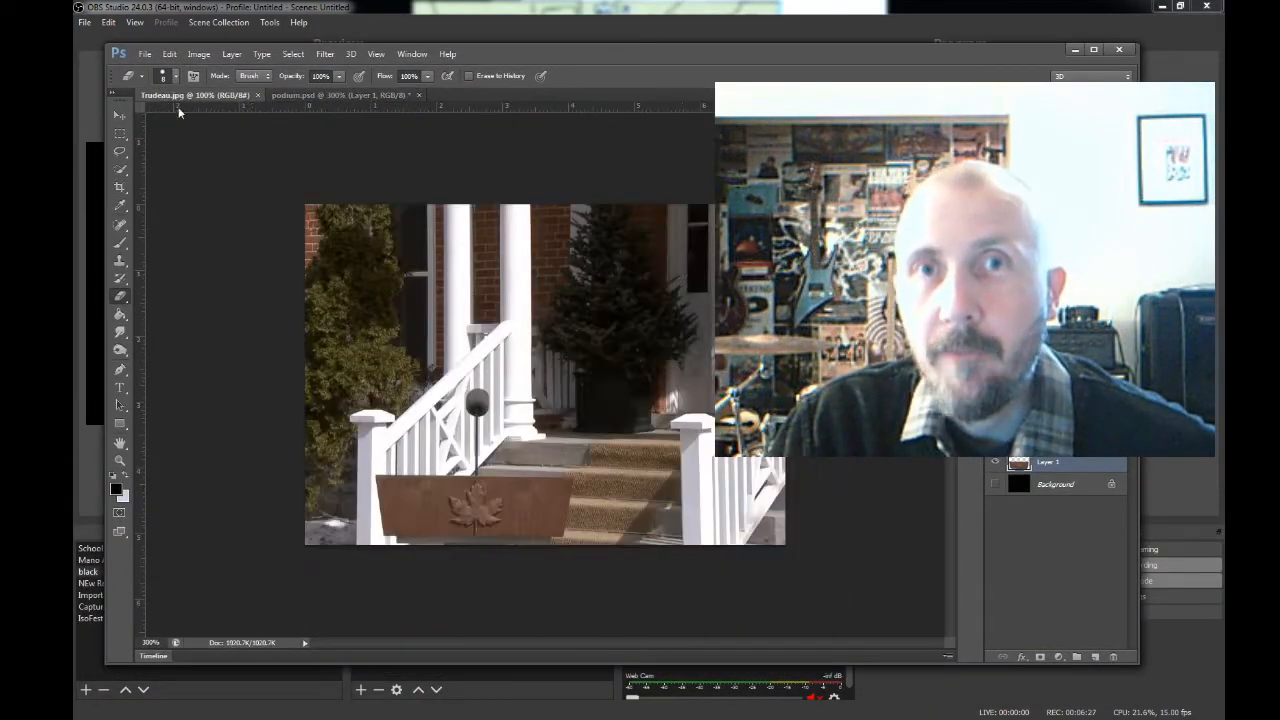
{"action": "left_click", "coordinate": [300, 96]}
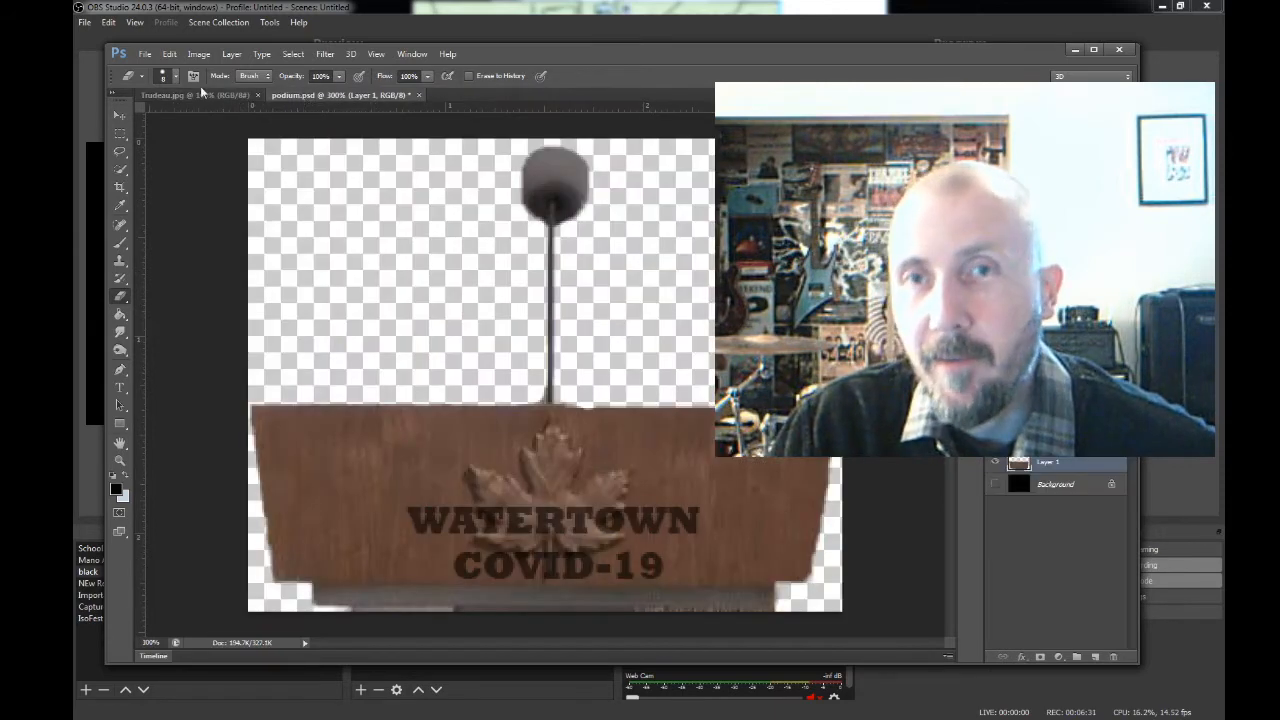
{"action": "left_click", "coordinate": [184, 96]}
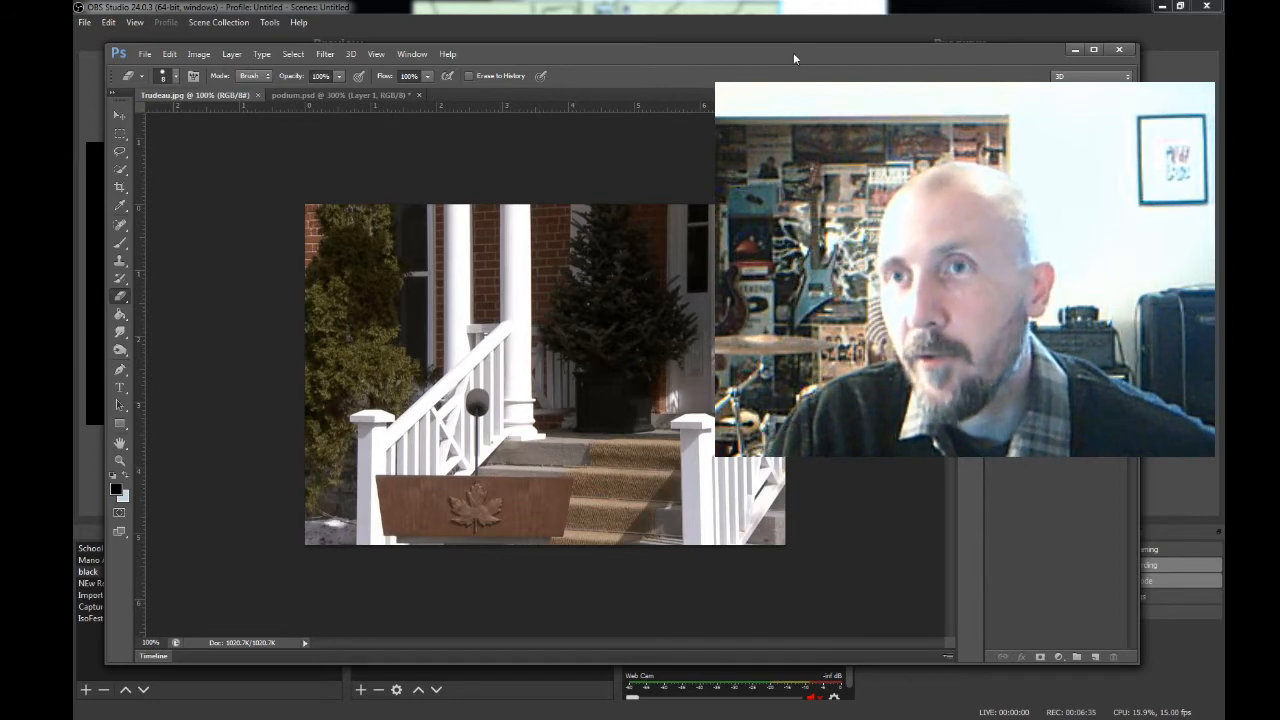
{"action": "left_click_drag", "start_coordinate": [795, 59], "coordinate": [1279, 60]}
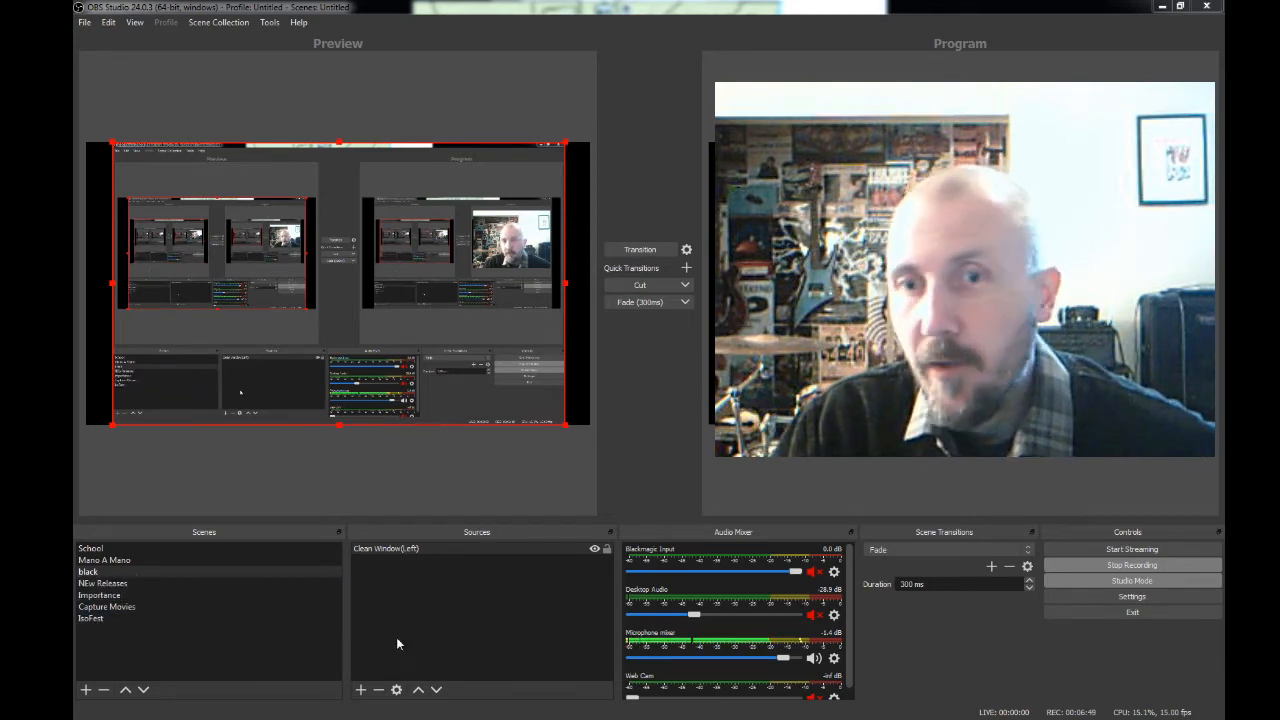
- Add a new Media Source with the default name to the black scene
{"action": "left_click", "coordinate": [360, 691]}
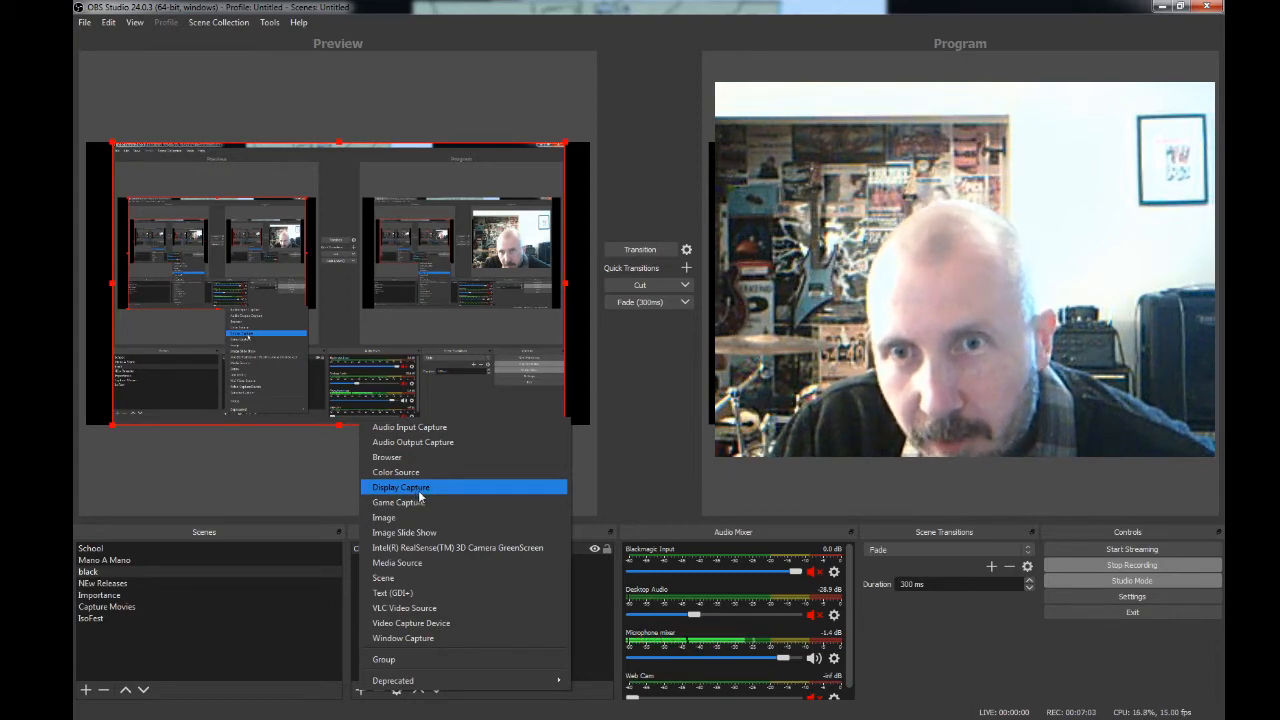
{"action": "left_click", "coordinate": [418, 565]}
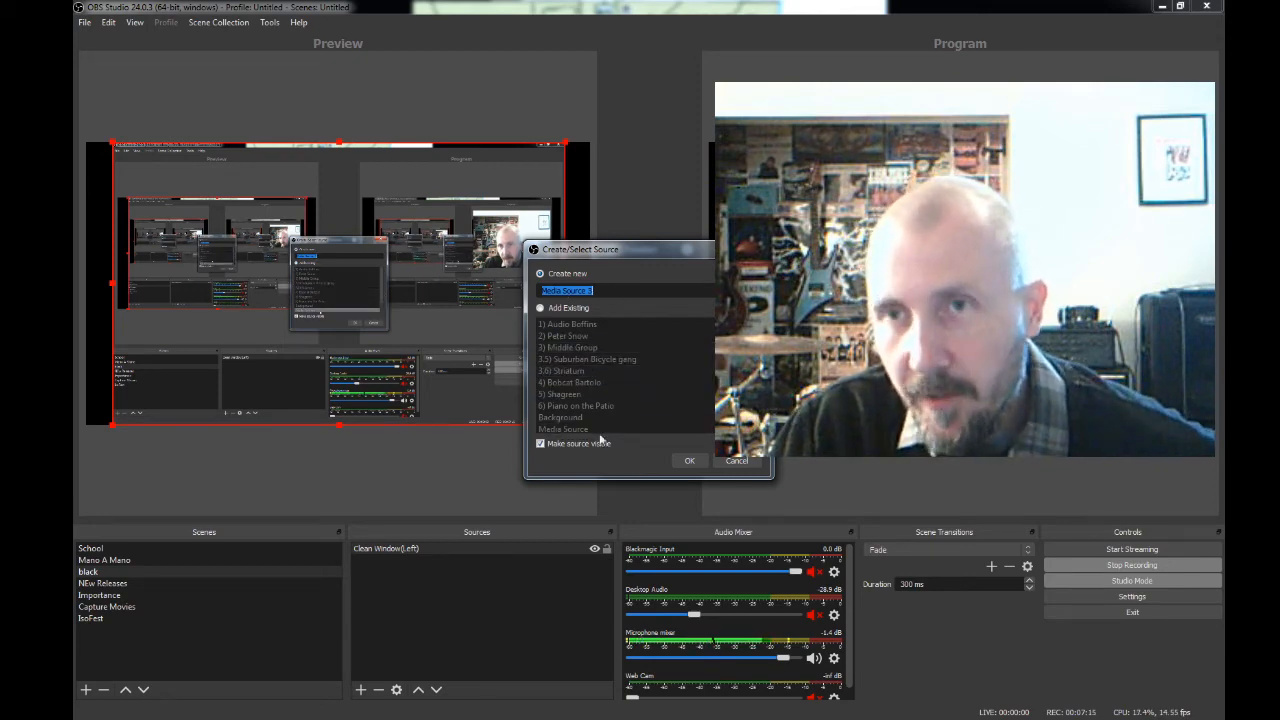
{"action": "left_click", "coordinate": [689, 460]}
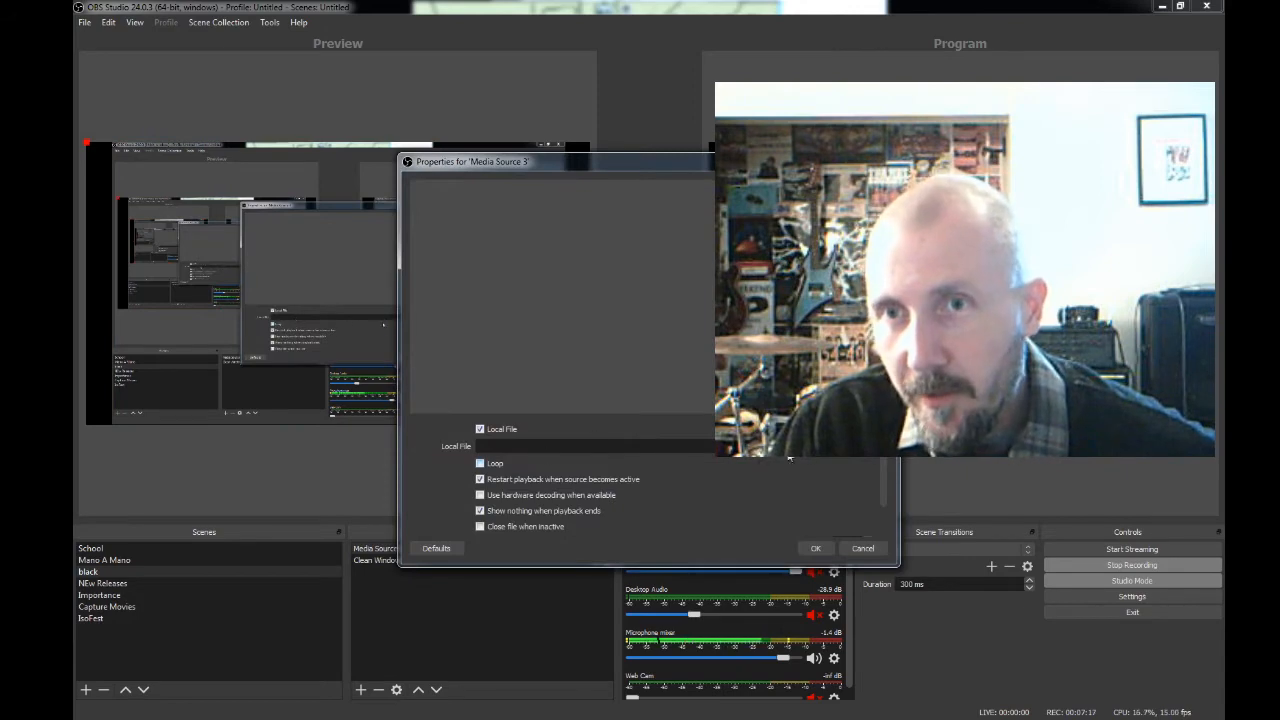
- Browse for the media source's local file and open the School folder on New Volume (I:)
{"action": "left_click", "coordinate": [852, 449]}
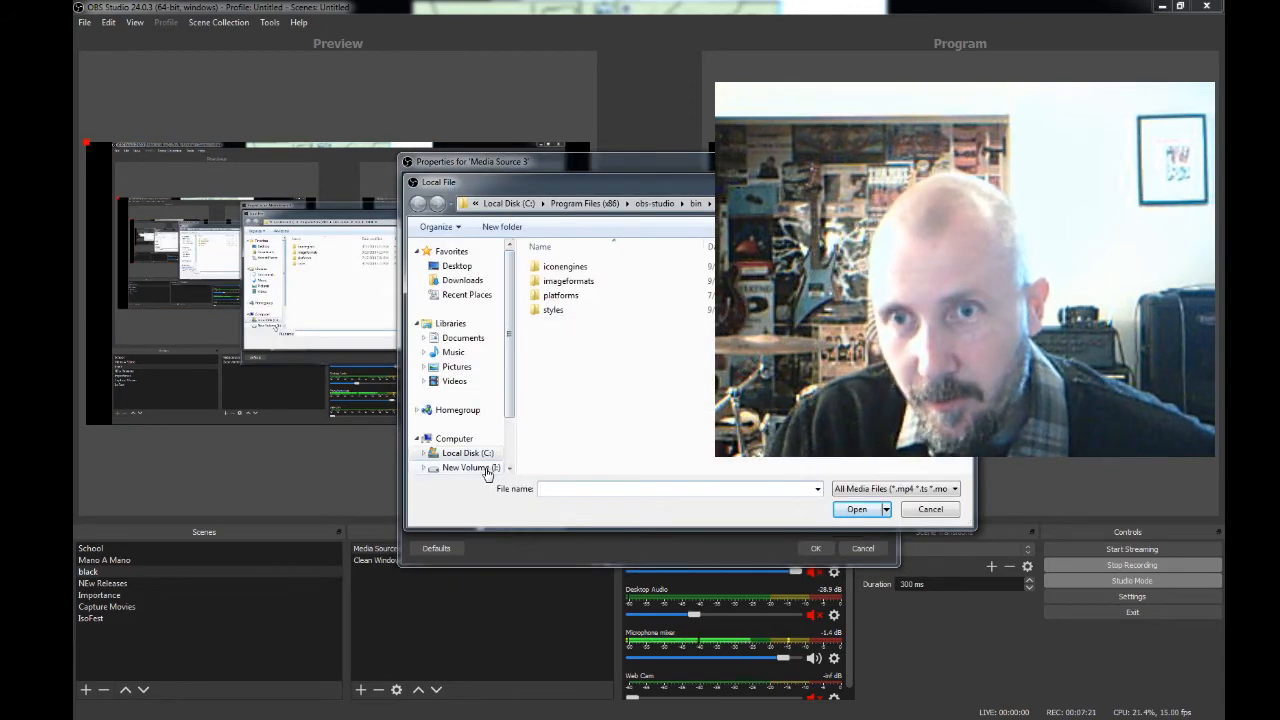
{"action": "left_click", "coordinate": [486, 469]}
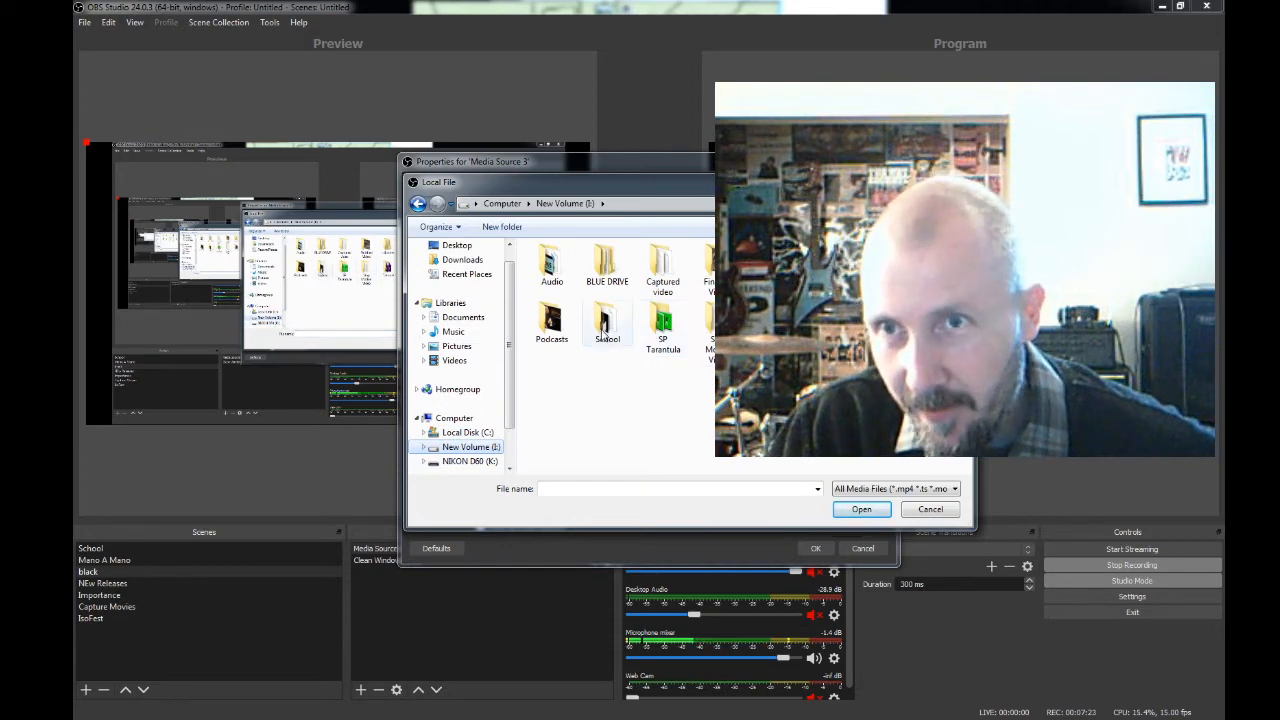
{"action": "double_click", "coordinate": [604, 326]}
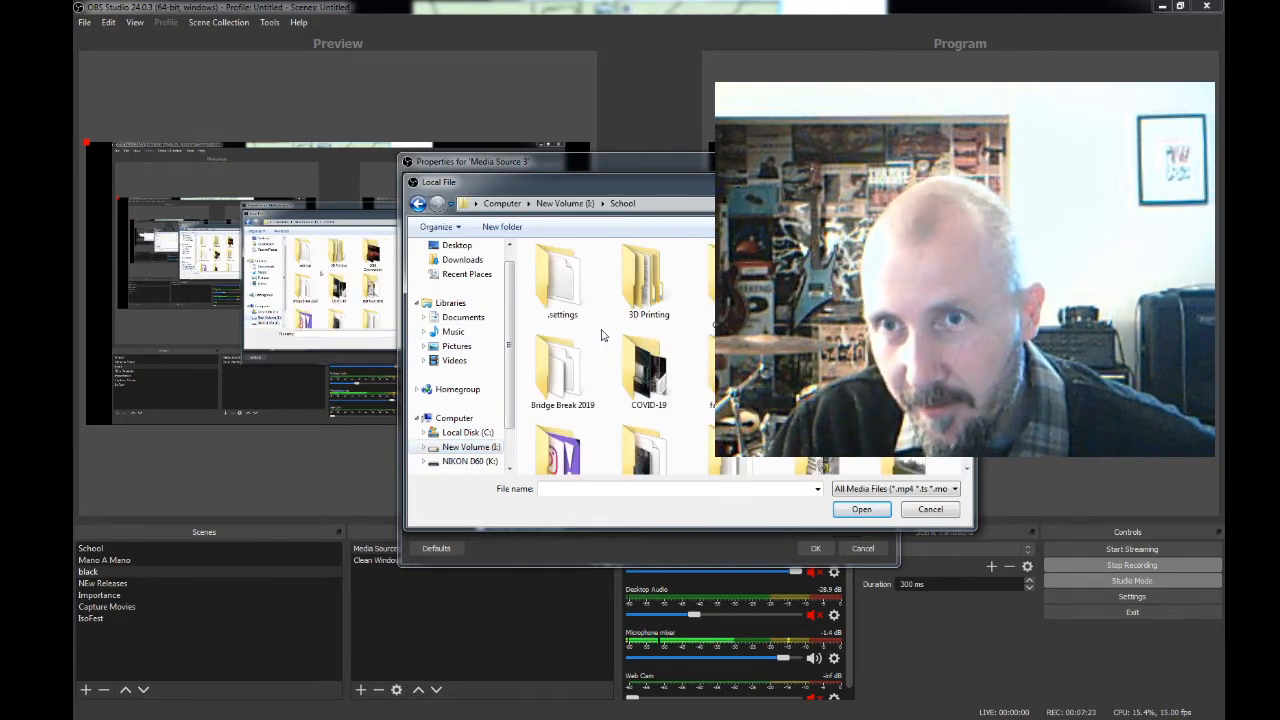
{"action": "double_click", "coordinate": [646, 375]}
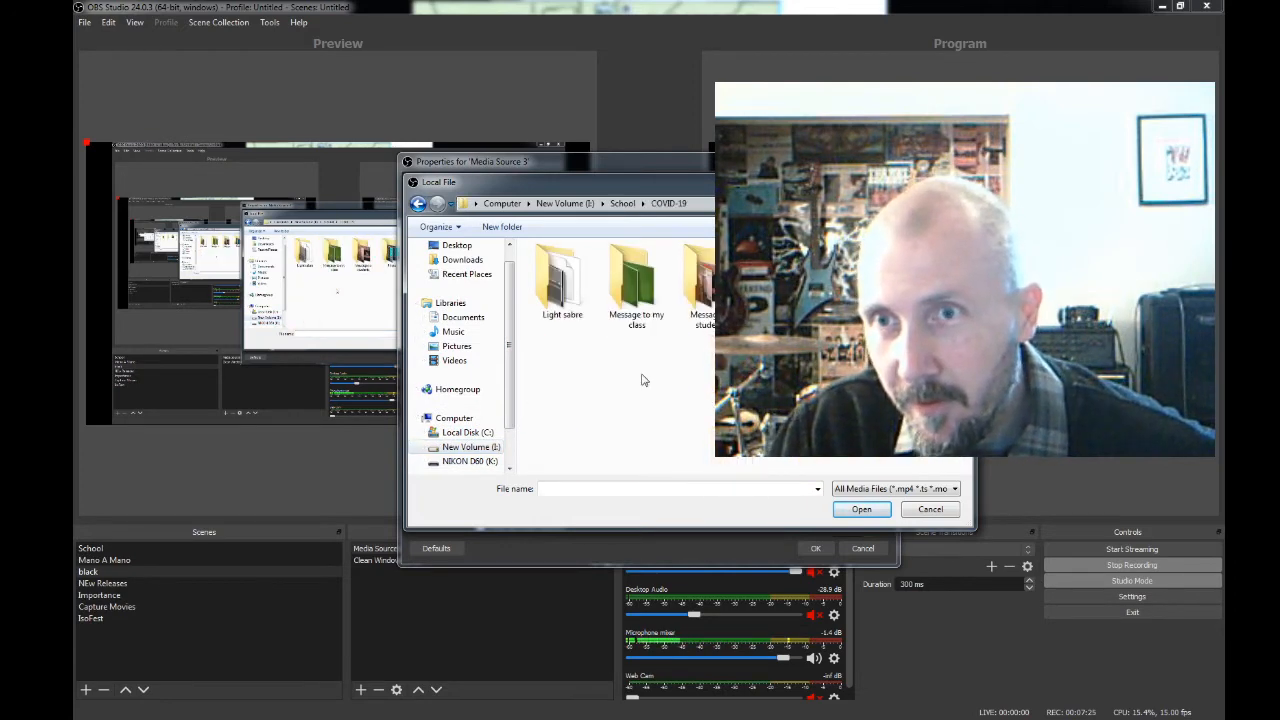
{"action": "left_click", "coordinate": [636, 293]}
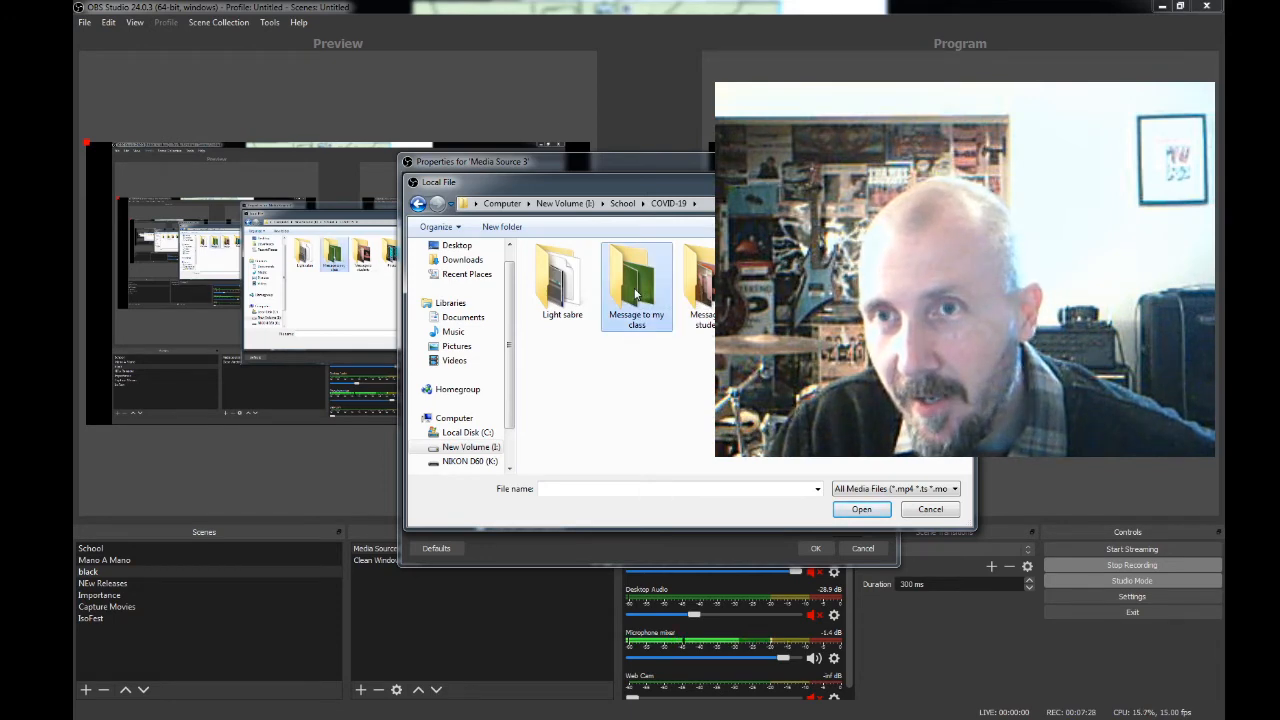
{"action": "double_click", "coordinate": [636, 292]}
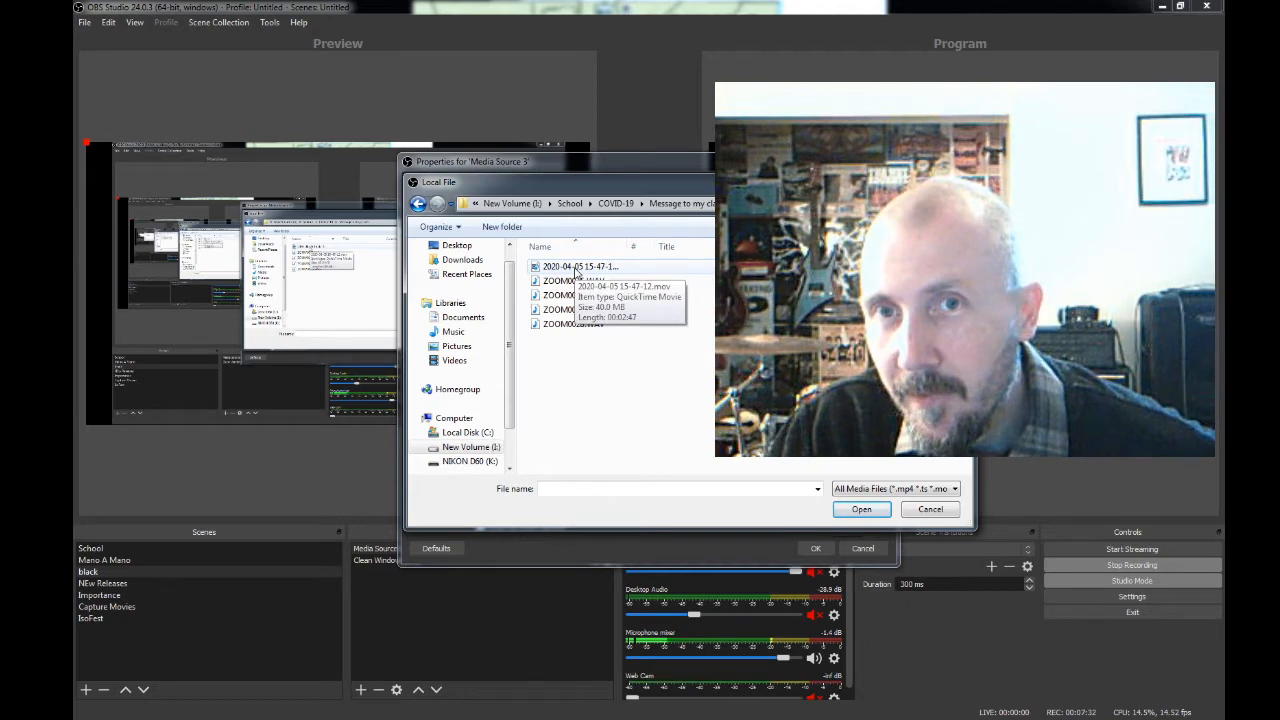
{"action": "left_click", "coordinate": [616, 203]}
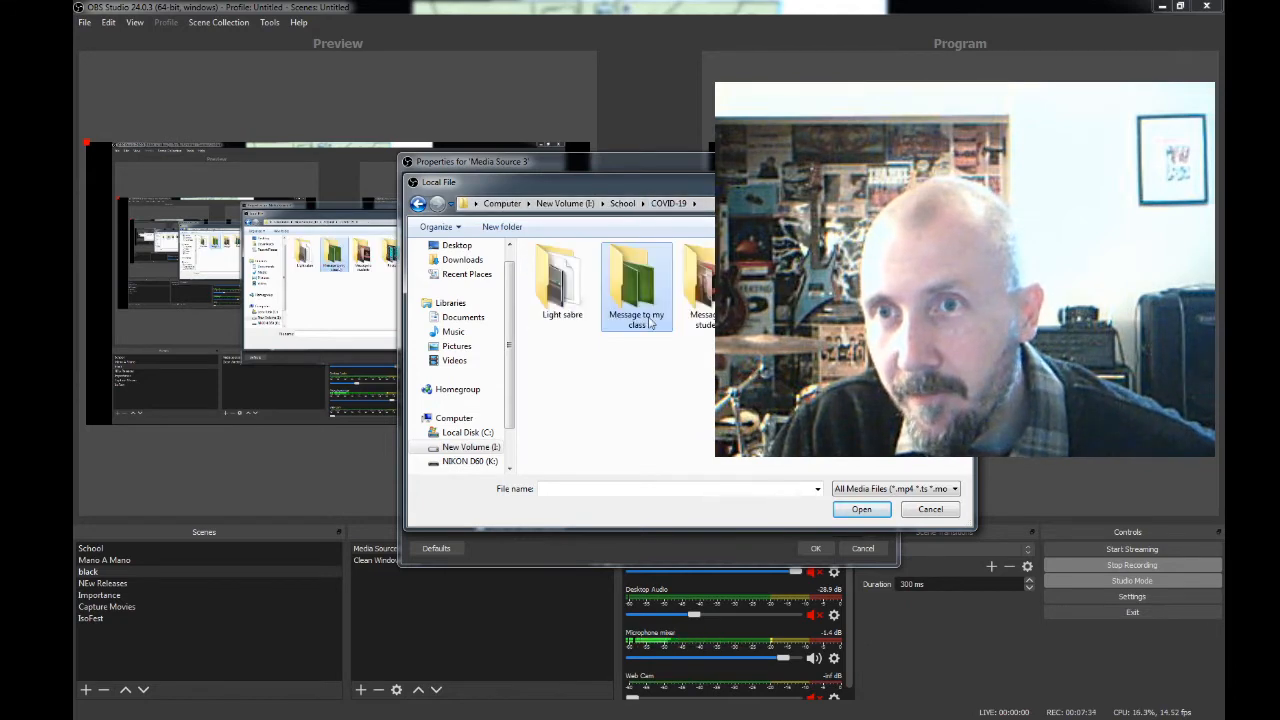
{"action": "left_click", "coordinate": [622, 203]}
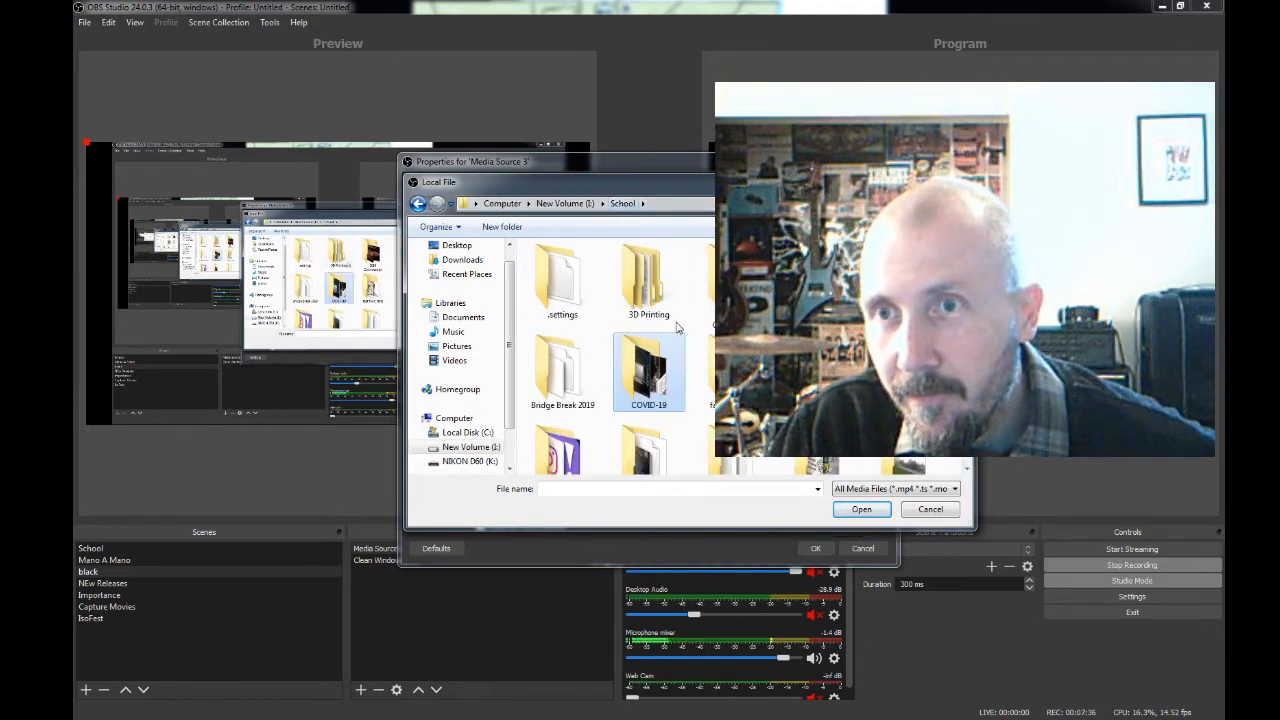
- Choose Press Meeting Final.mp4 from the School folder as the media source's local file and confirm its properties
{"action": "scroll", "coordinate": [610, 350], "scroll_direction": "down", "scroll_amount": 10}
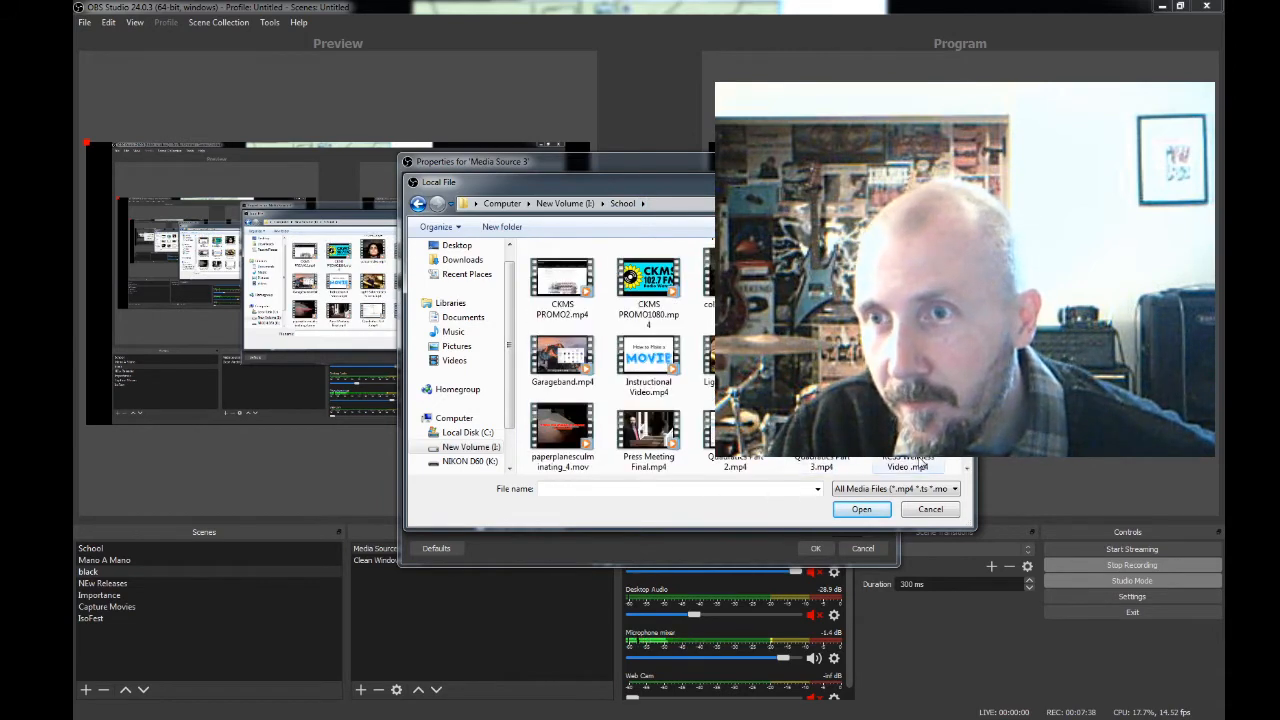
{"action": "scroll", "coordinate": [820, 462], "scroll_direction": "down", "scroll_amount": 3}
{"action": "scroll", "coordinate": [820, 462], "scroll_direction": "up", "scroll_amount": 3}
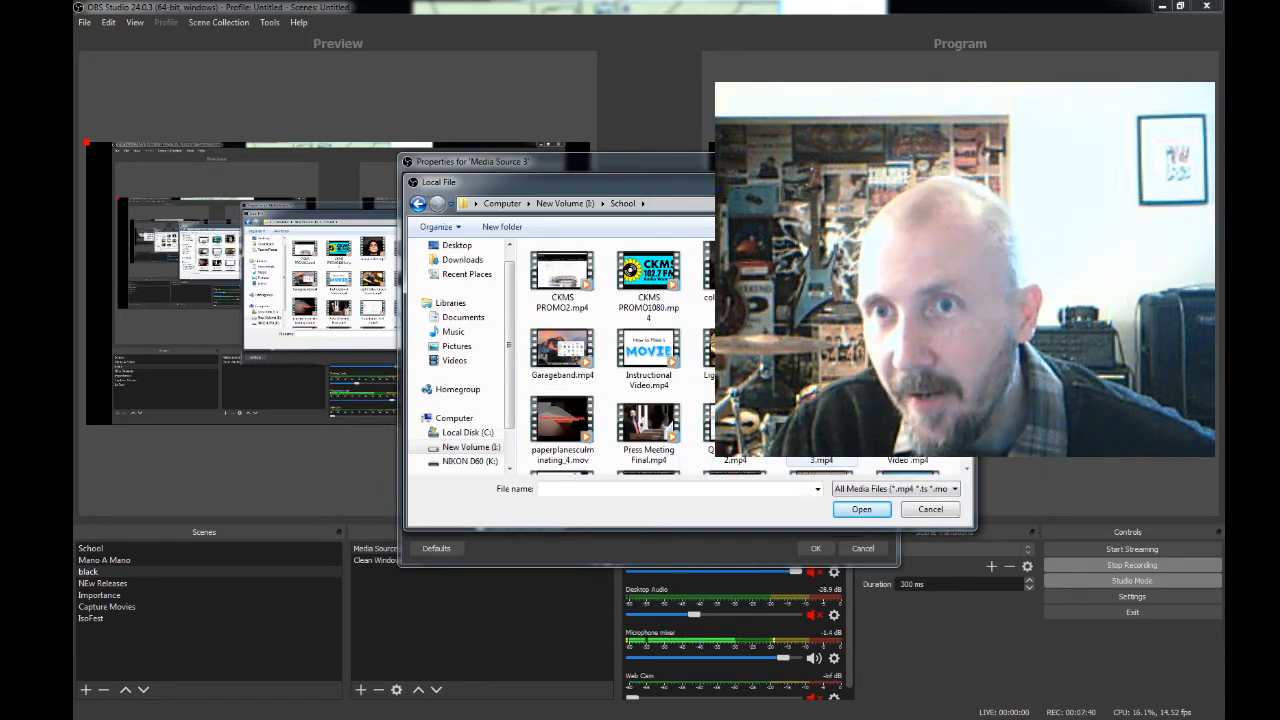
{"action": "left_click", "coordinate": [643, 430]}
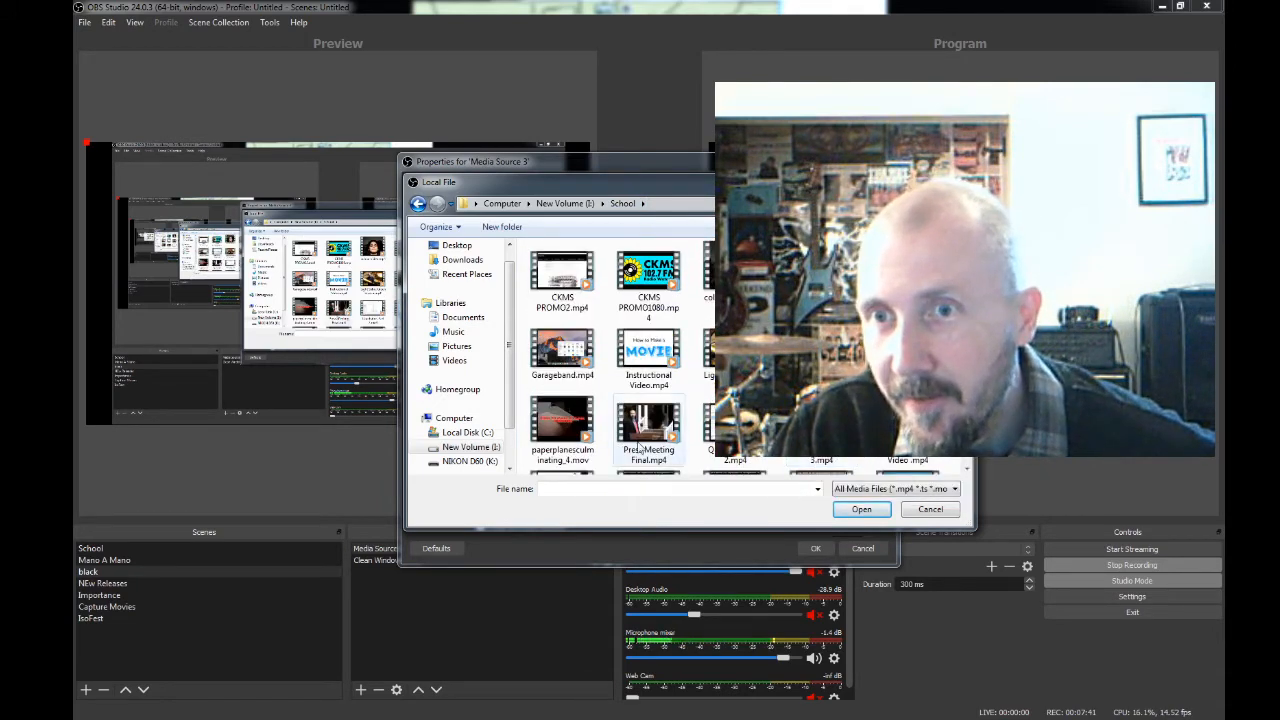
{"action": "left_click", "coordinate": [858, 511]}
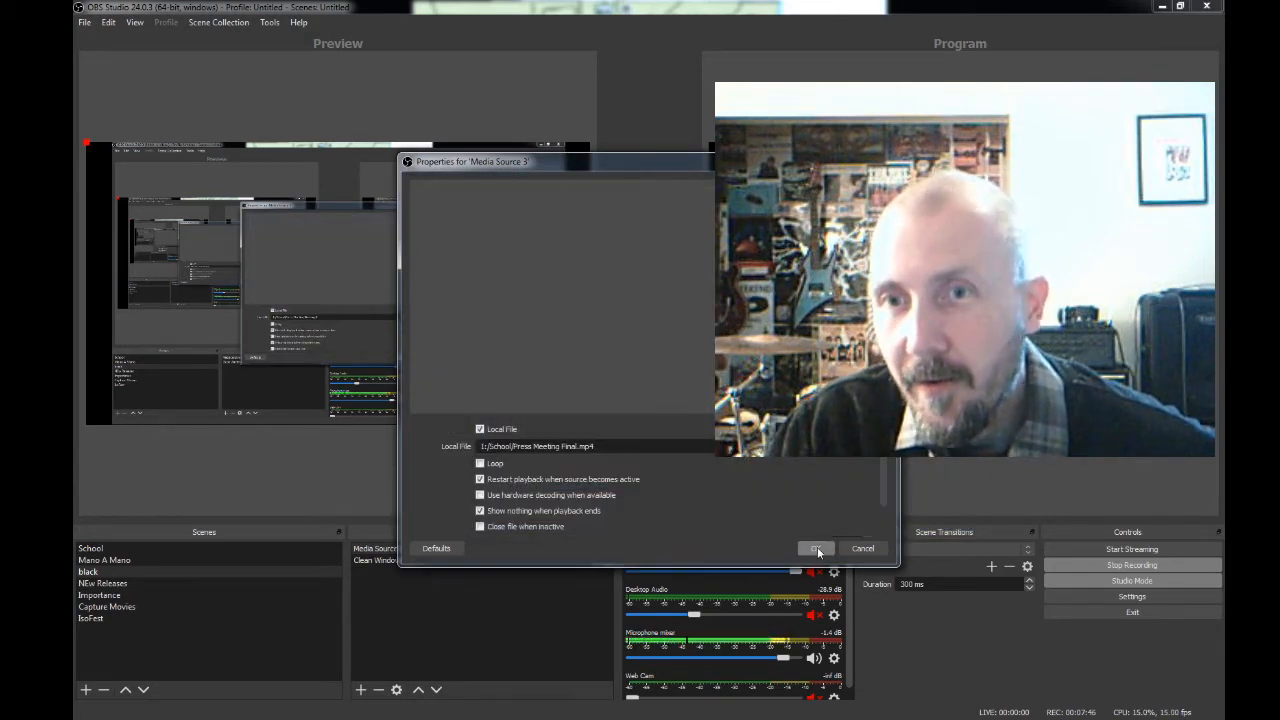
{"action": "left_click", "coordinate": [817, 549]}
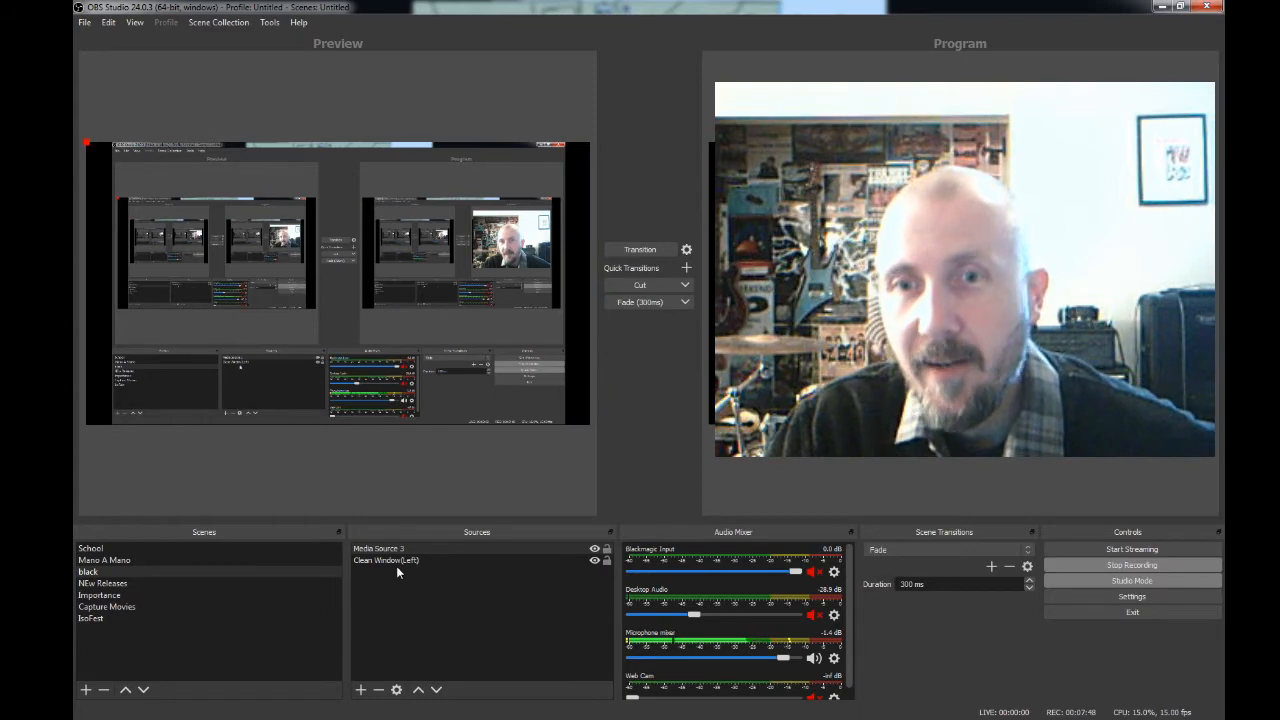
- Hide the Clean Window(Left) source in the black scene and fit Media Source 3 to the screen
{"action": "left_click", "coordinate": [594, 560]}
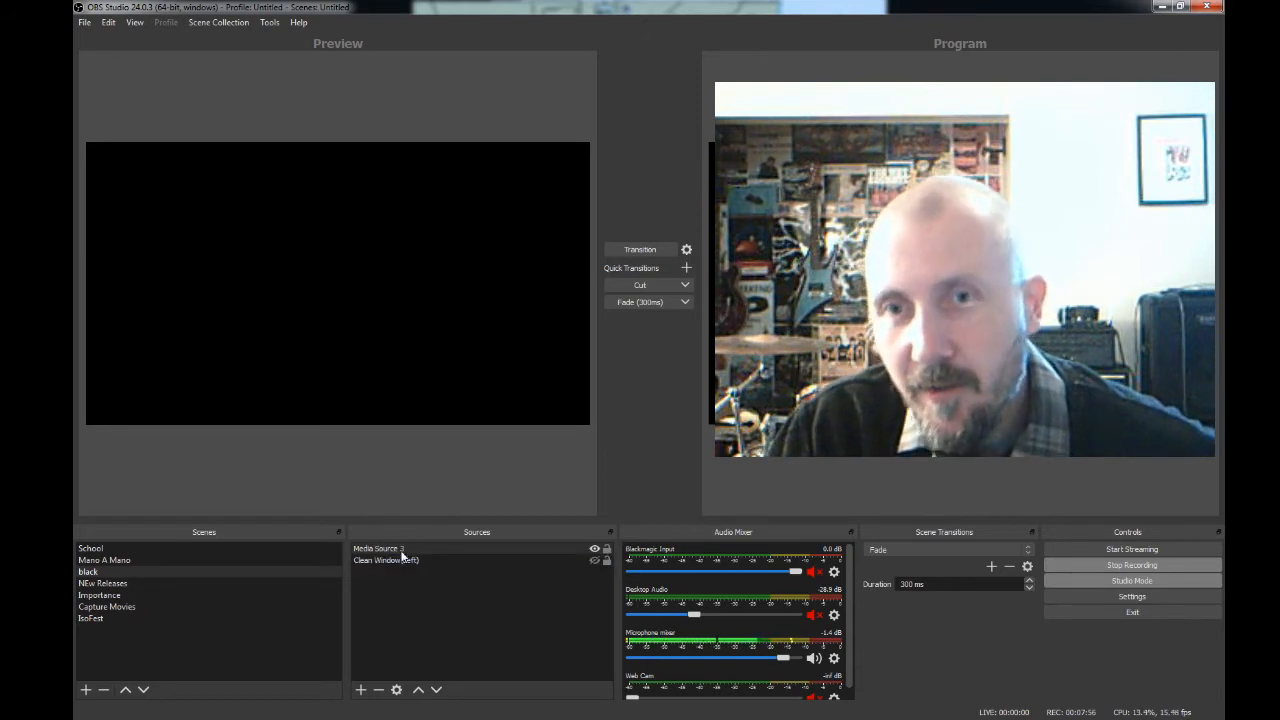
{"action": "left_click", "coordinate": [383, 312]}
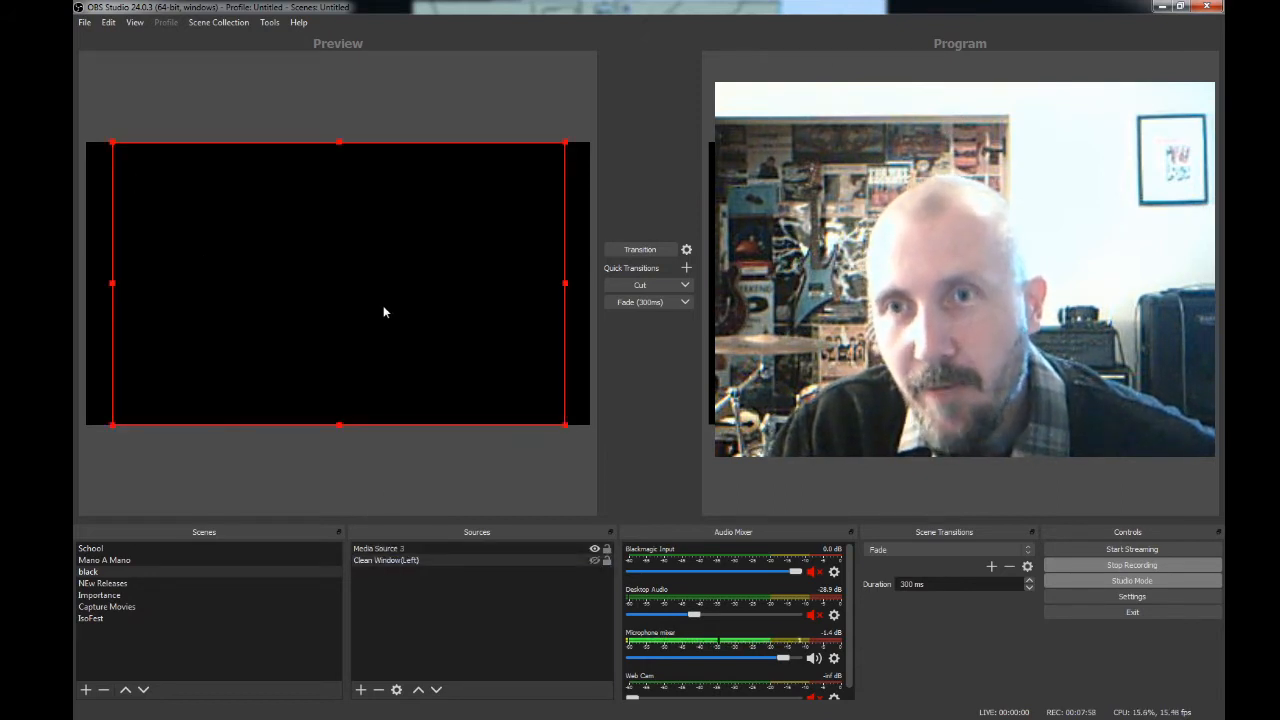
{"action": "left_click", "coordinate": [421, 551]}
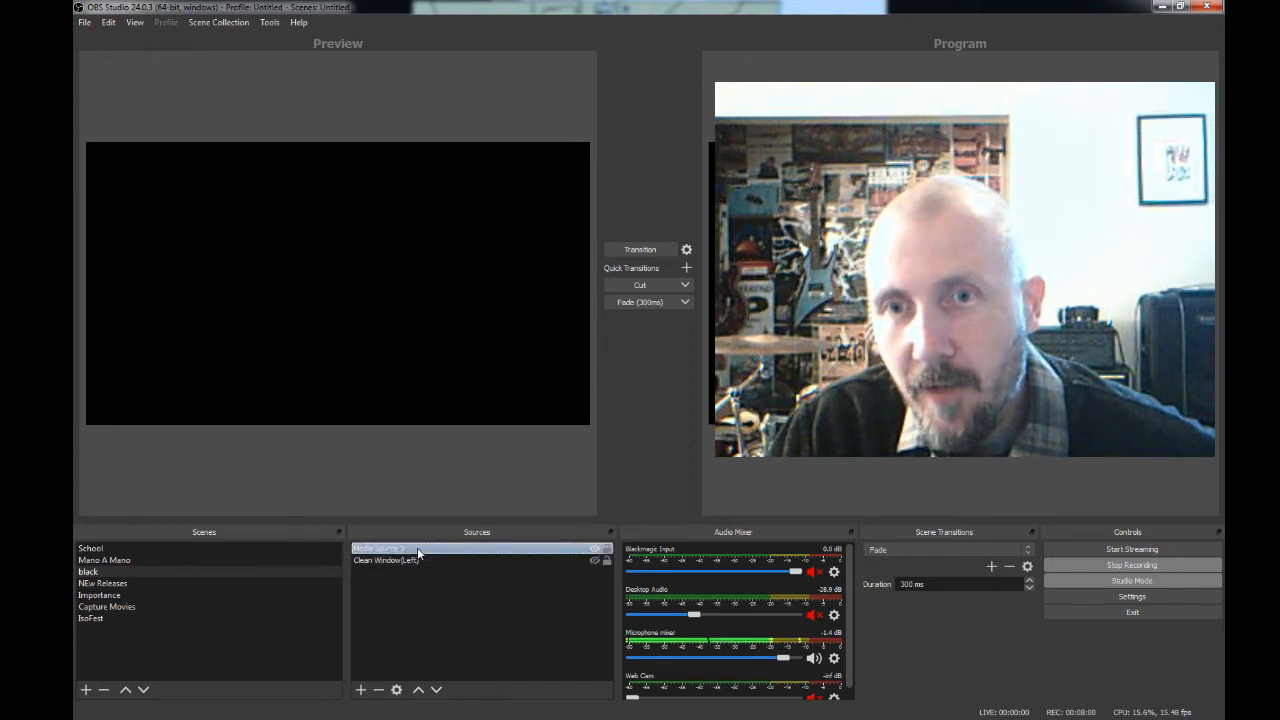
{"action": "right_click", "coordinate": [417, 547]}
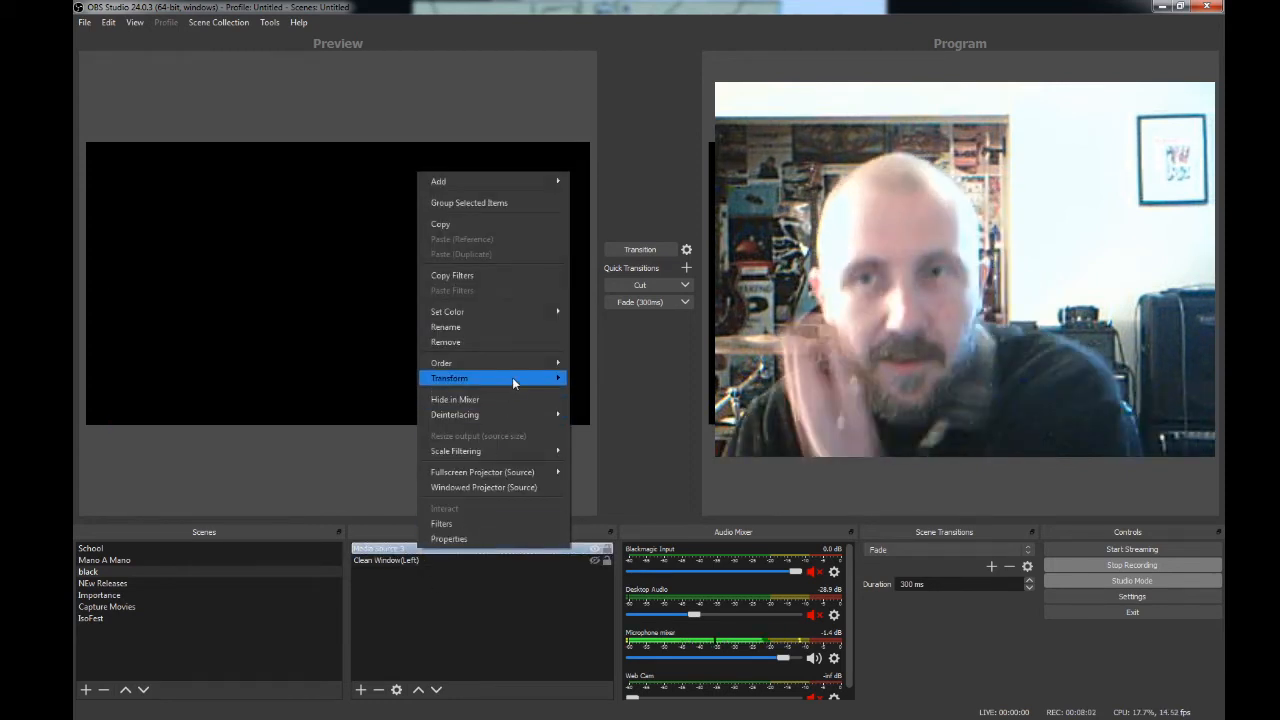
{"action": "mouse_move", "coordinate": [512, 377]}
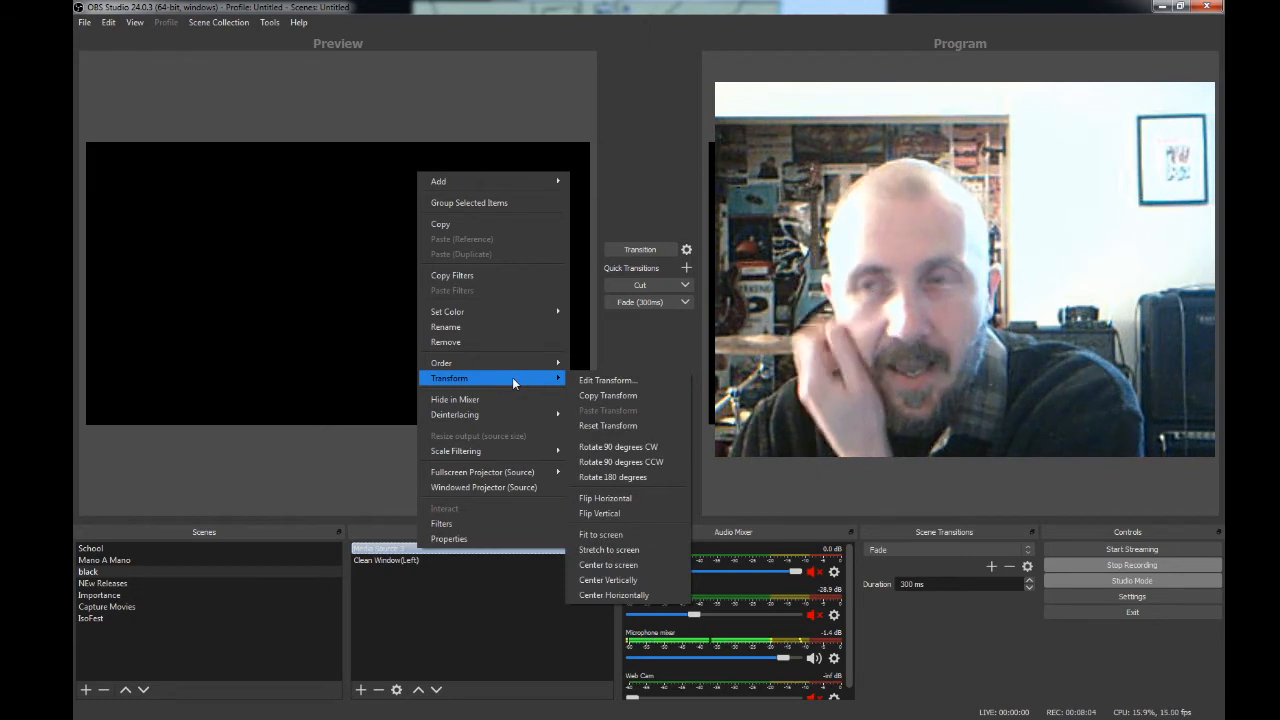
{"action": "left_click", "coordinate": [612, 536]}
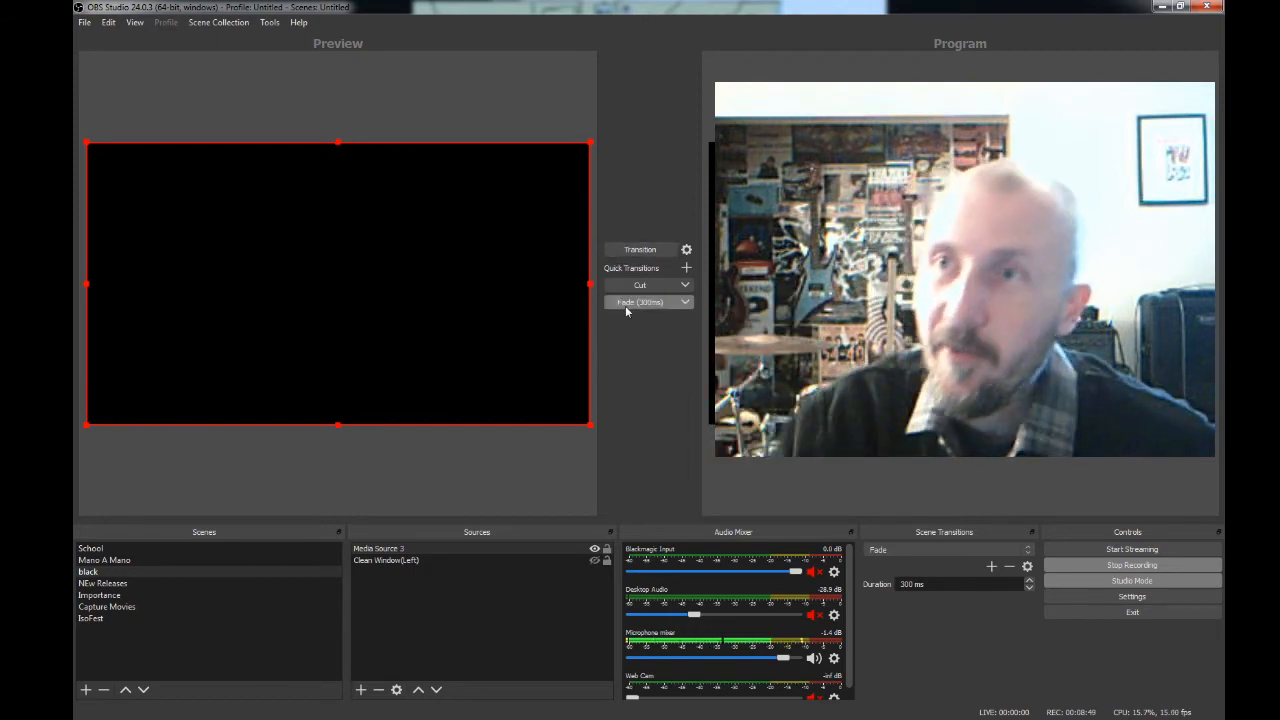
- Load the IsoFest scene into the preview and hide its Band 1 text source
{"action": "left_click", "coordinate": [108, 619]}
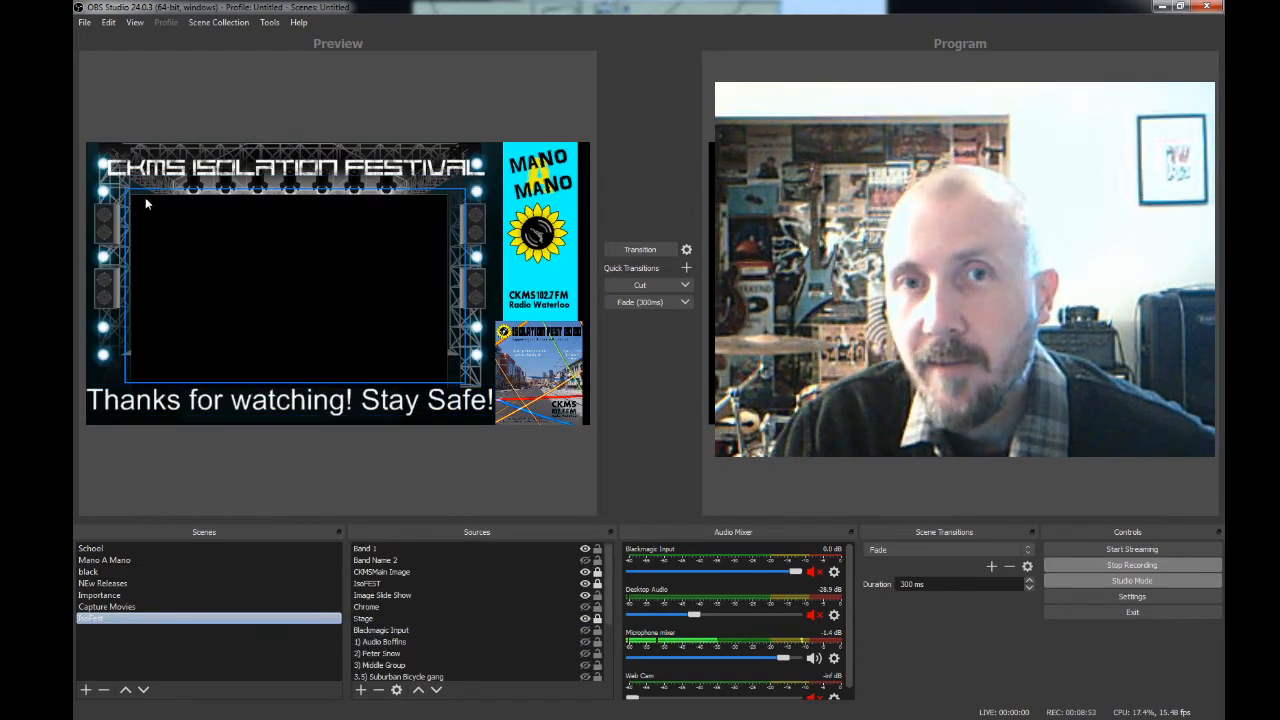
{"action": "left_click", "coordinate": [390, 551]}
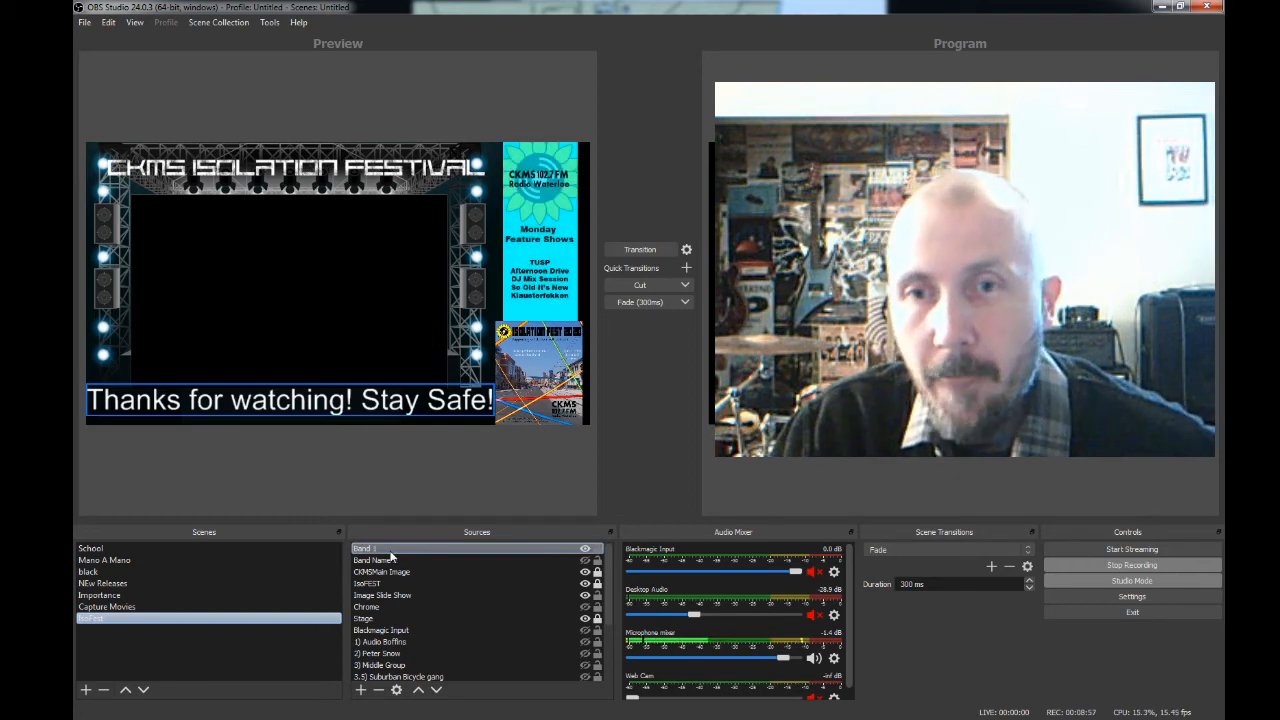
{"action": "left_click", "coordinate": [585, 549]}
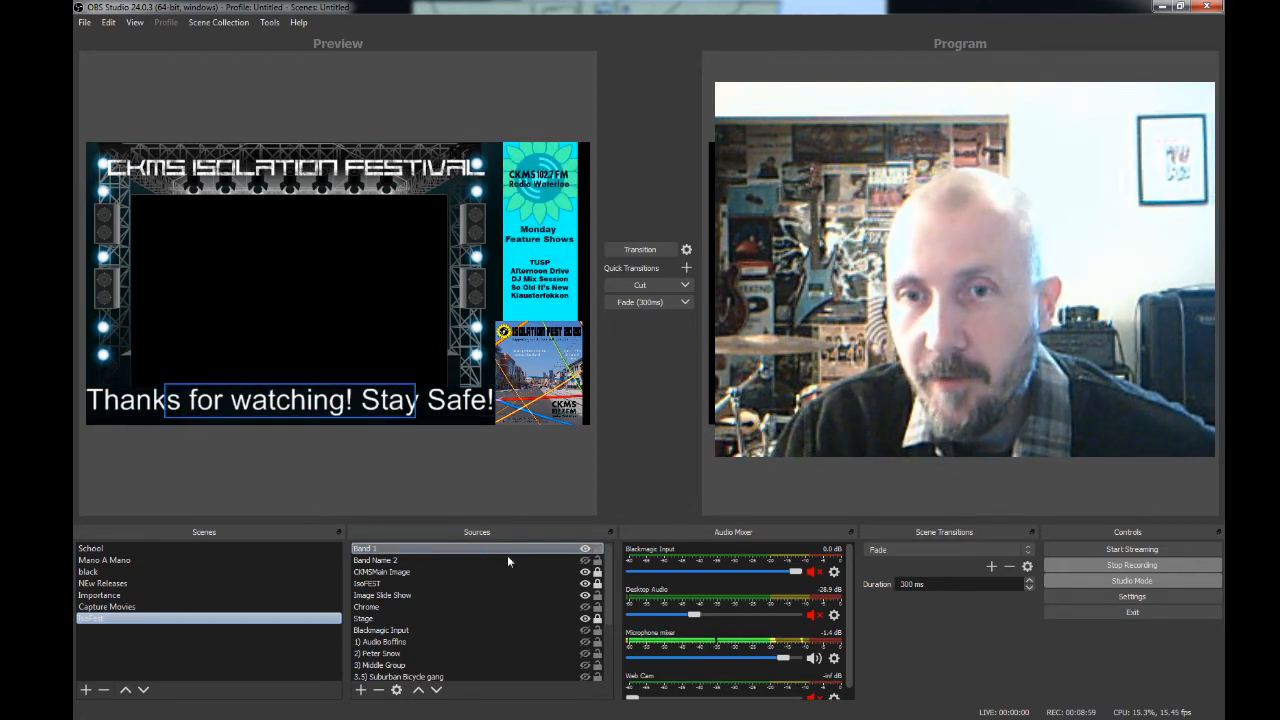
{"action": "left_click", "coordinate": [443, 562]}
{"action": "left_click", "coordinate": [585, 549]}
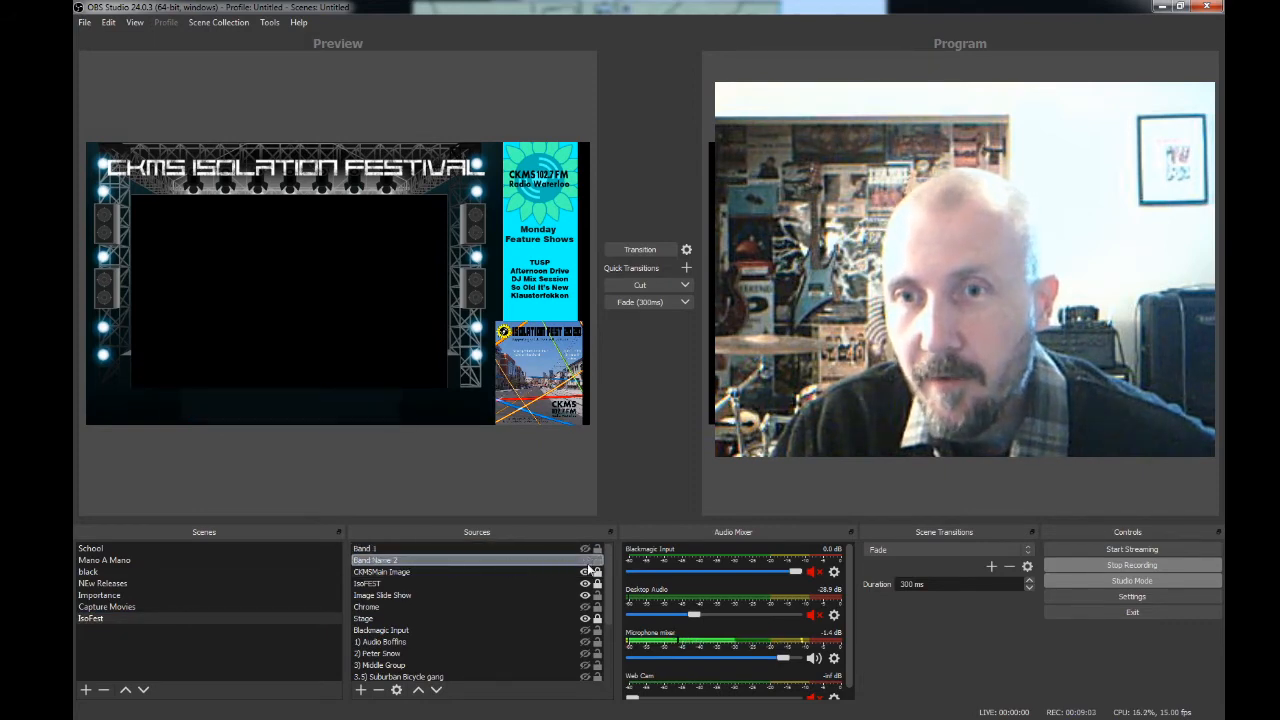
- Show and hide the Band Name 2 text, and toggle the visibility of CKMSMain Image off and on
{"action": "left_click", "coordinate": [585, 564]}
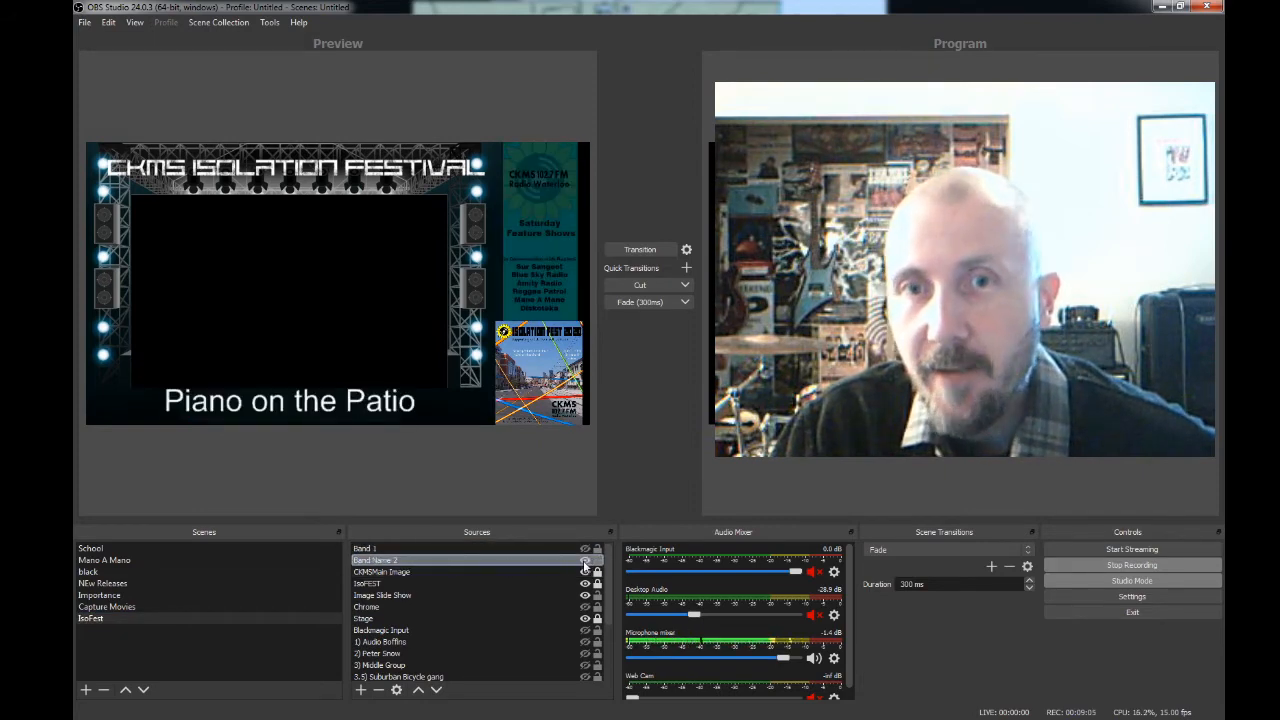
{"action": "left_click", "coordinate": [585, 564]}
{"action": "left_click", "coordinate": [556, 571]}
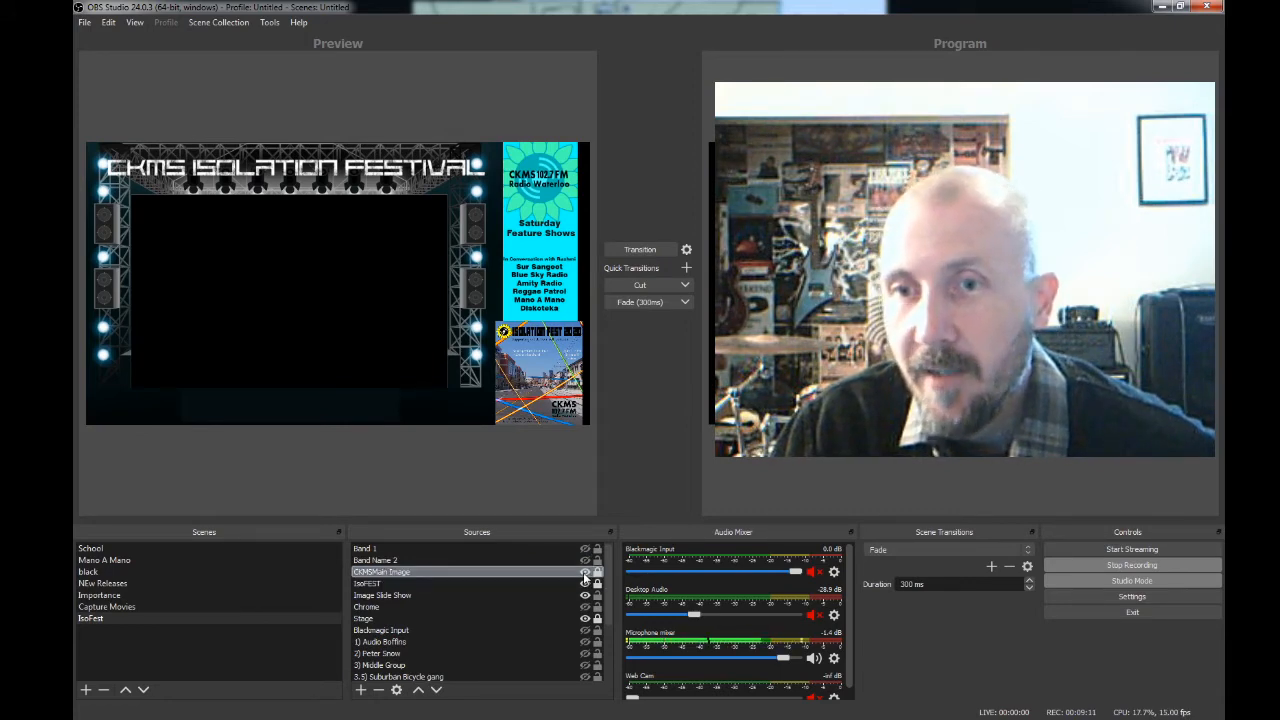
{"action": "left_click", "coordinate": [585, 581]}
{"action": "left_click", "coordinate": [585, 581]}
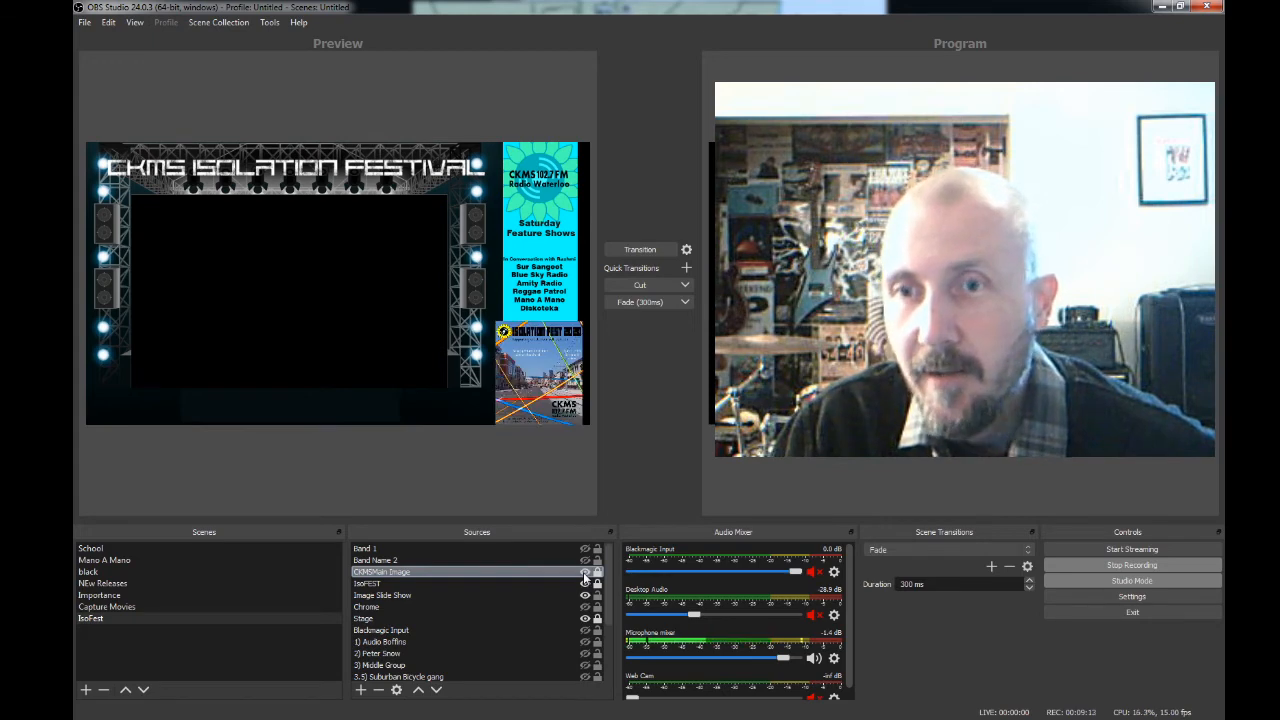
- Hide the IsoFEST, CKMSMain Image and Image Slide Show sources, and switch the Stage image off and on
{"action": "left_click", "coordinate": [585, 582]}
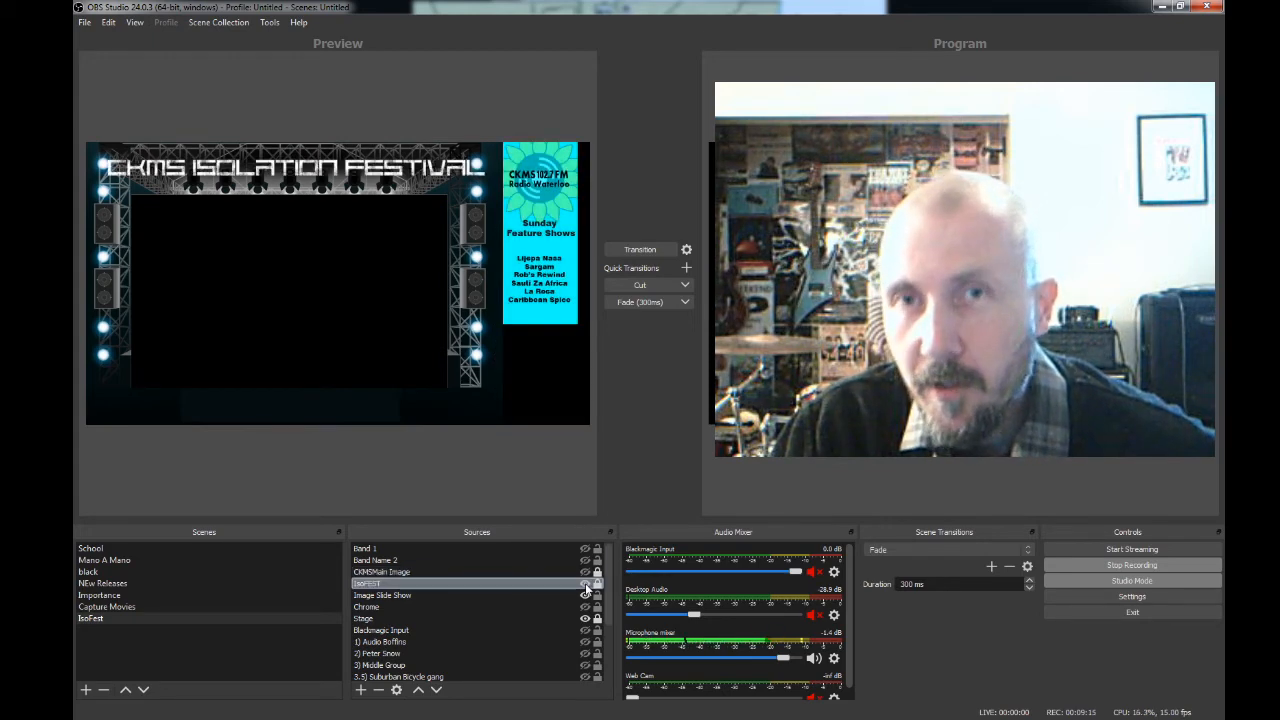
{"action": "left_click", "coordinate": [586, 585]}
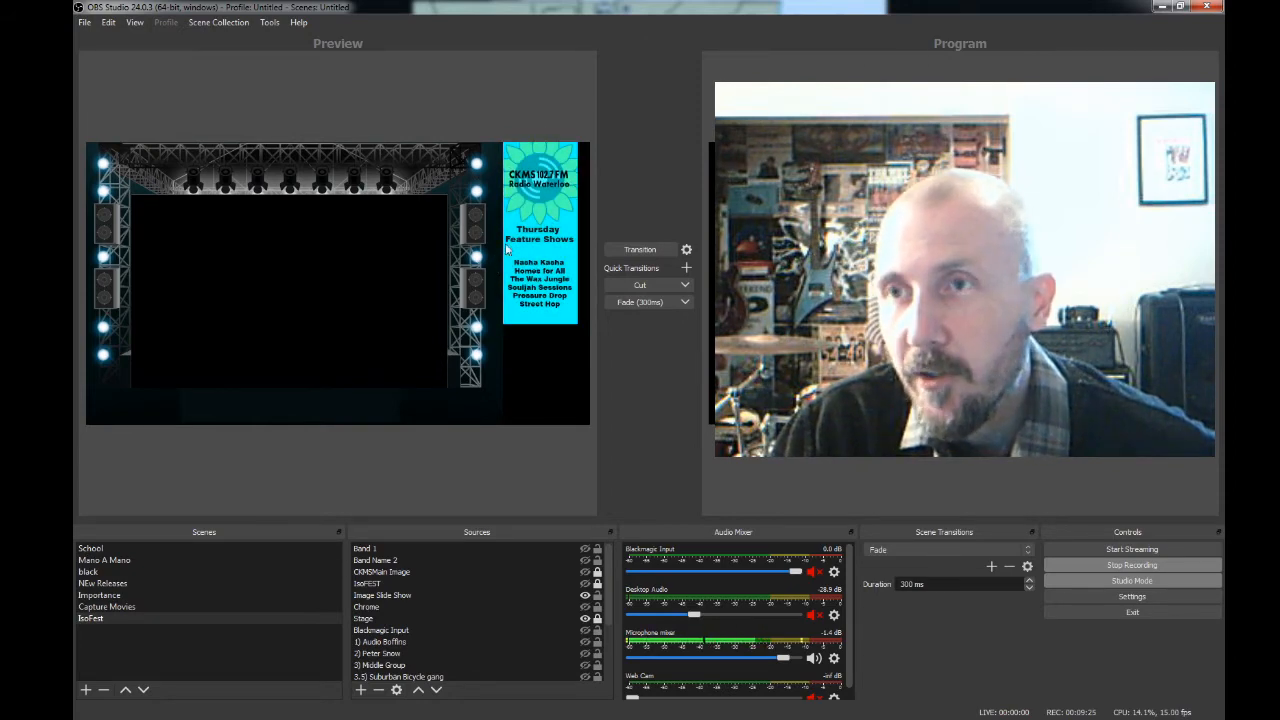
{"action": "left_click", "coordinate": [585, 597]}
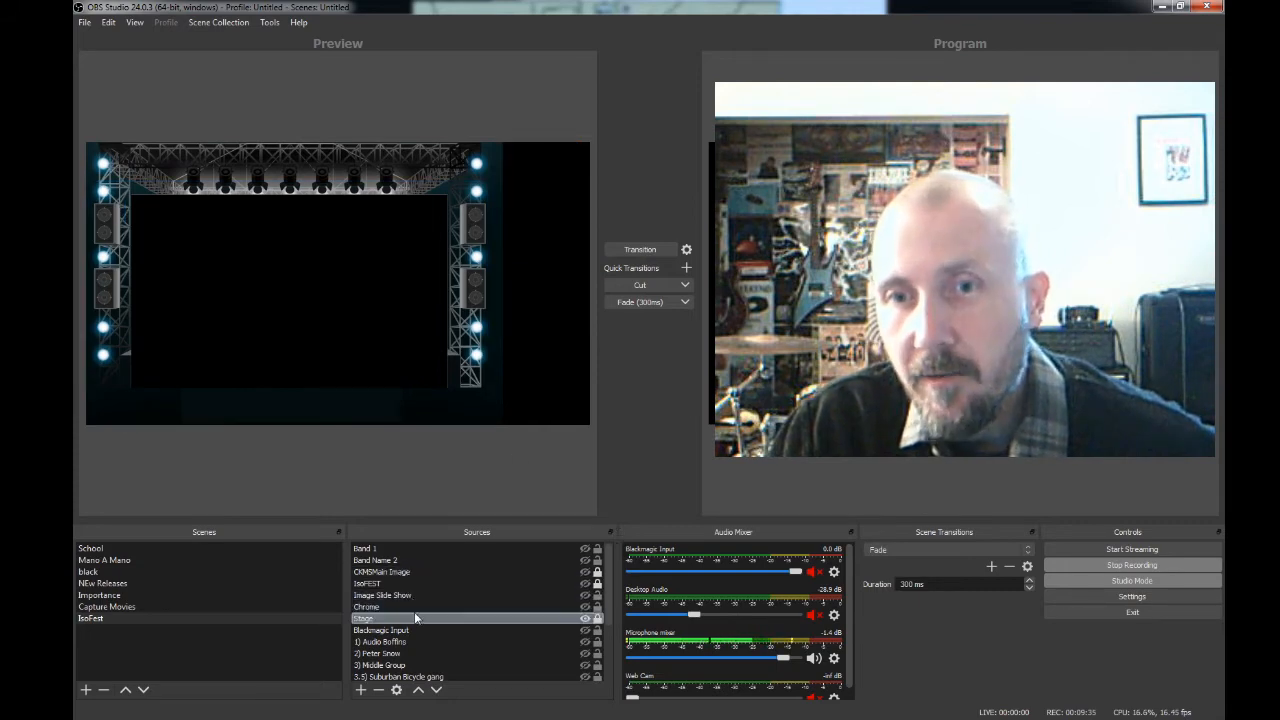
{"action": "left_click", "coordinate": [585, 617]}
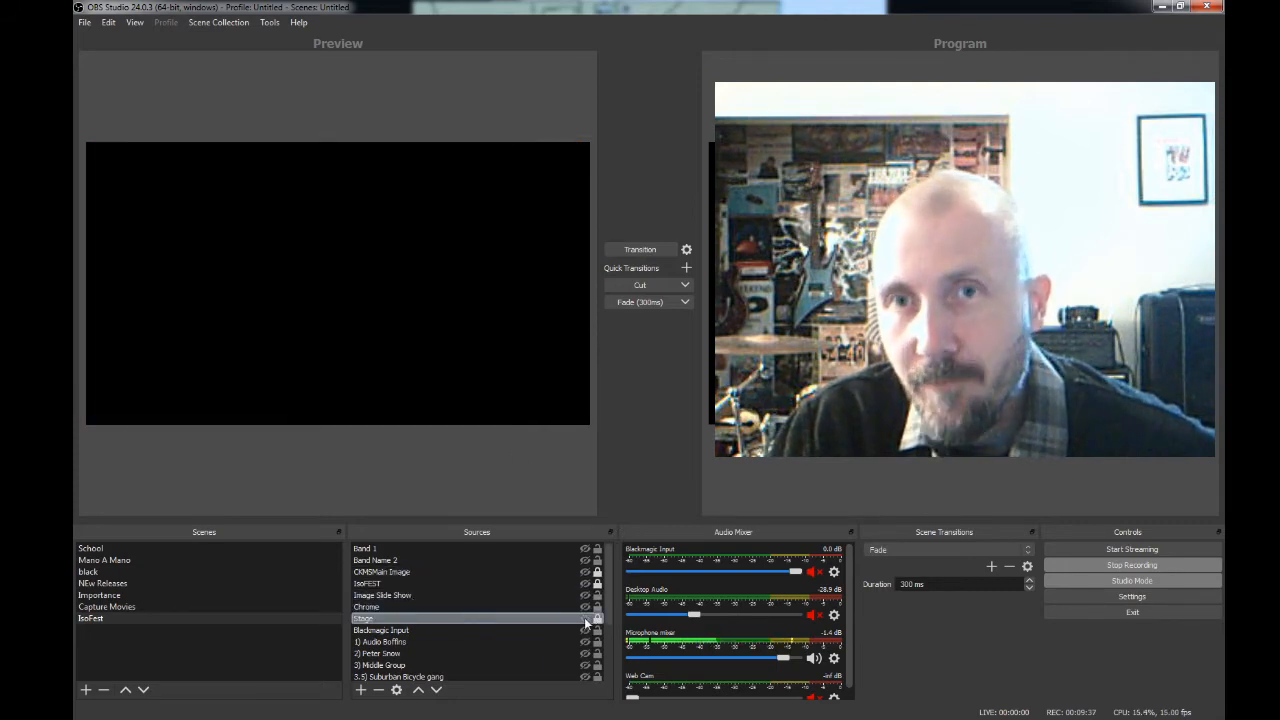
{"action": "left_click", "coordinate": [584, 617]}
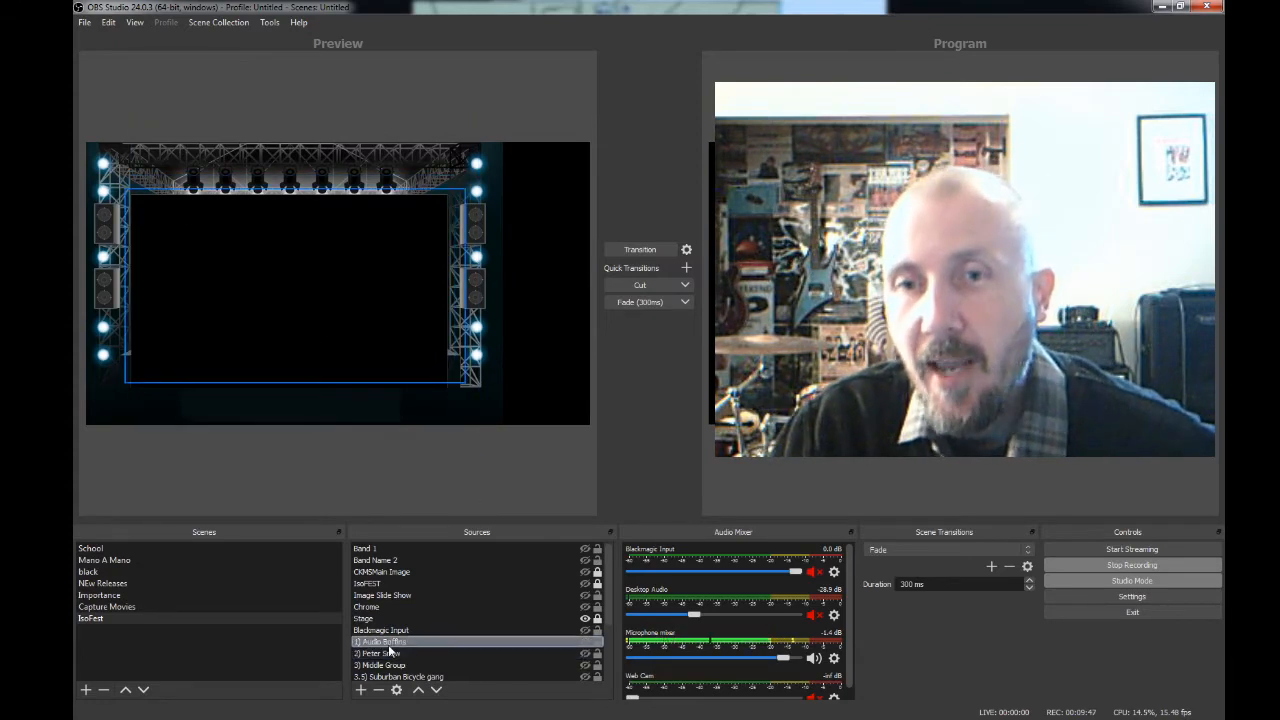
- Make the 1) Audio Boffins source visible, look through the remaining band sources, and show the Band 1 text again
{"action": "left_click", "coordinate": [585, 642]}
{"action": "mouse_move", "coordinate": [609, 585]}
{"action": "left_mouse_down"}
{"action": "mouse_move", "coordinate": [609, 633]}
{"action": "mouse_move", "coordinate": [612, 577]}
{"action": "left_mouse_up"}
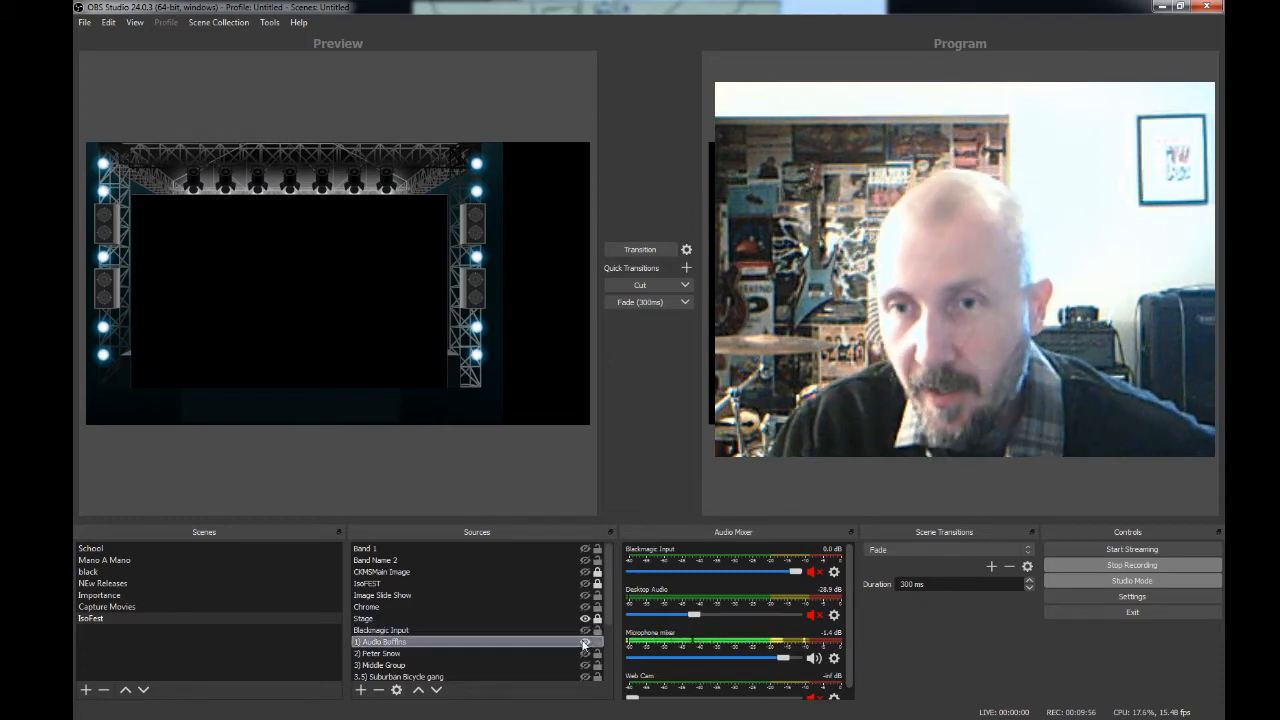
{"action": "left_click_drag", "start_coordinate": [607, 589], "coordinate": [610, 627]}
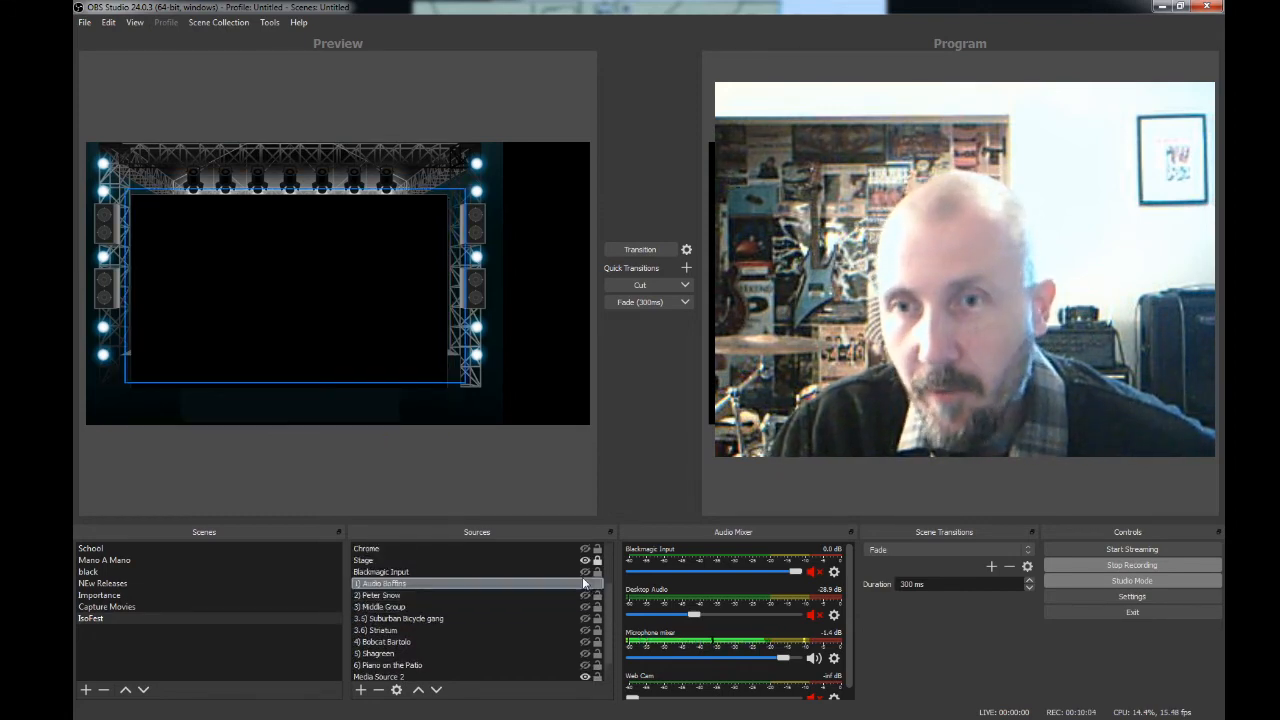
{"action": "left_click_drag", "start_coordinate": [608, 612], "coordinate": [605, 514]}
{"action": "left_click", "coordinate": [595, 654]}
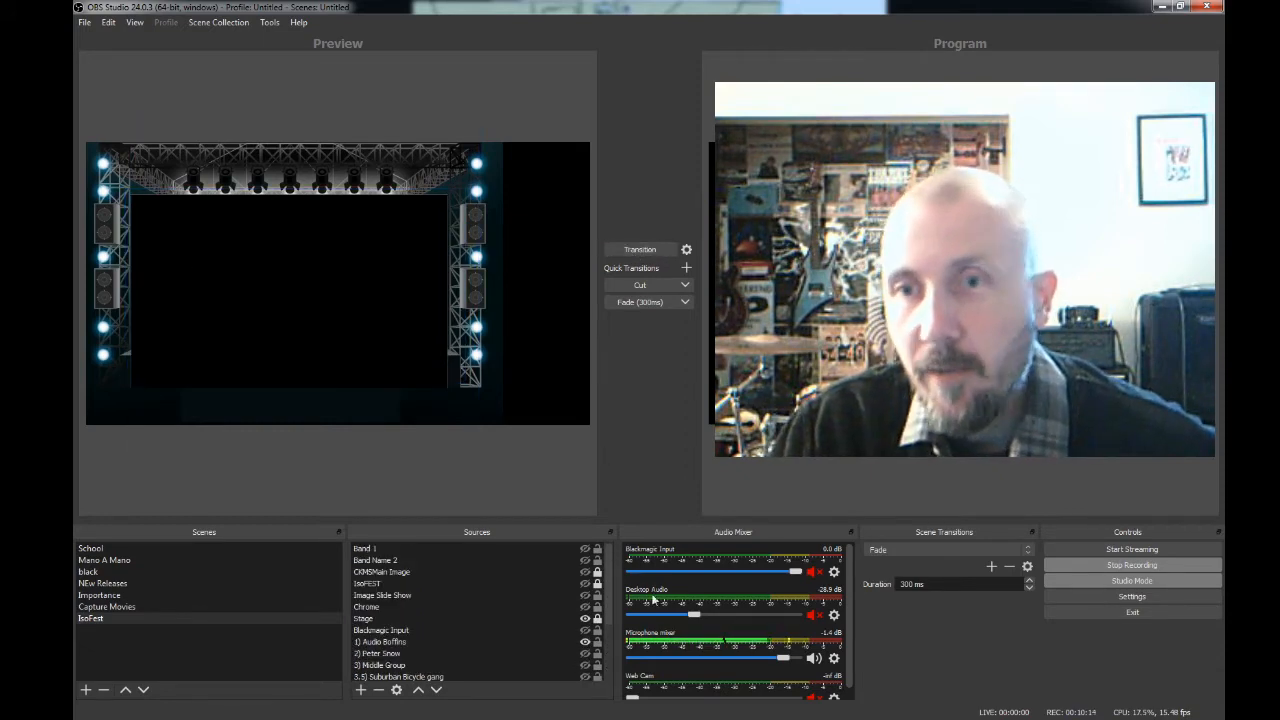
{"action": "left_click", "coordinate": [585, 548]}
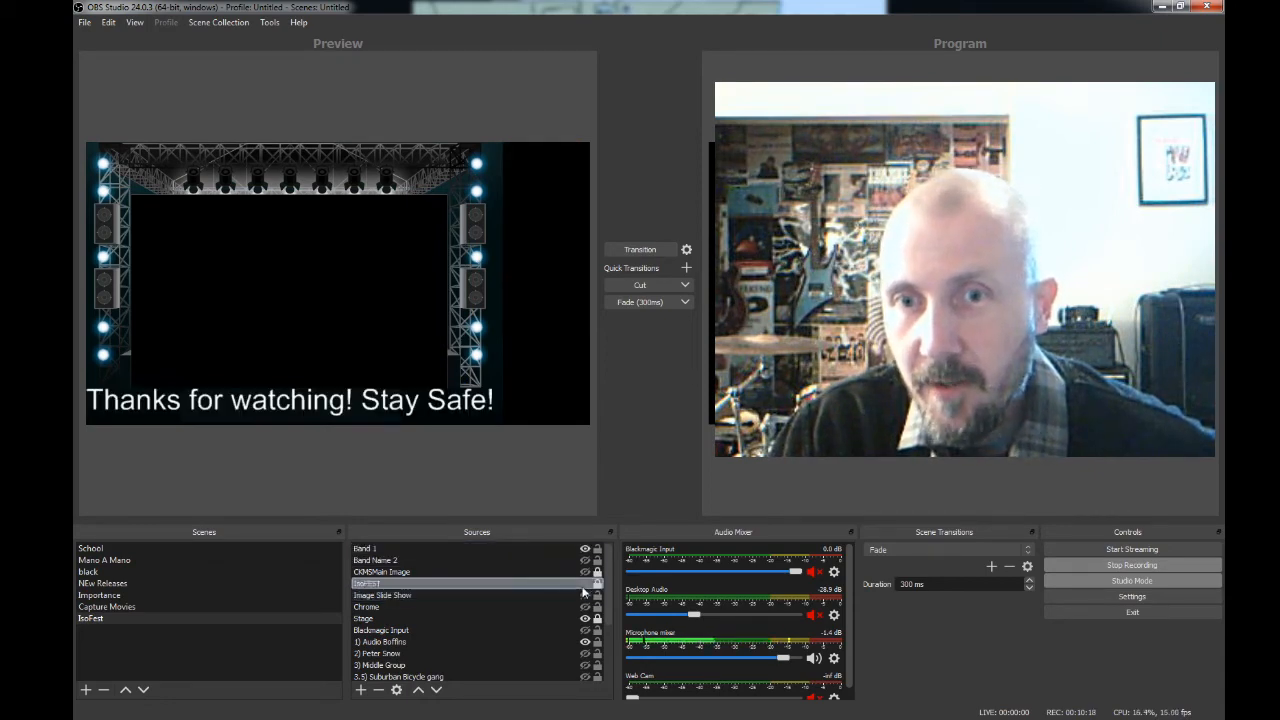
- Make the IsoFEST, Image Slide Show and CKMSMain Image sources visible again in the IsoFest scene
{"action": "left_click", "coordinate": [585, 585]}
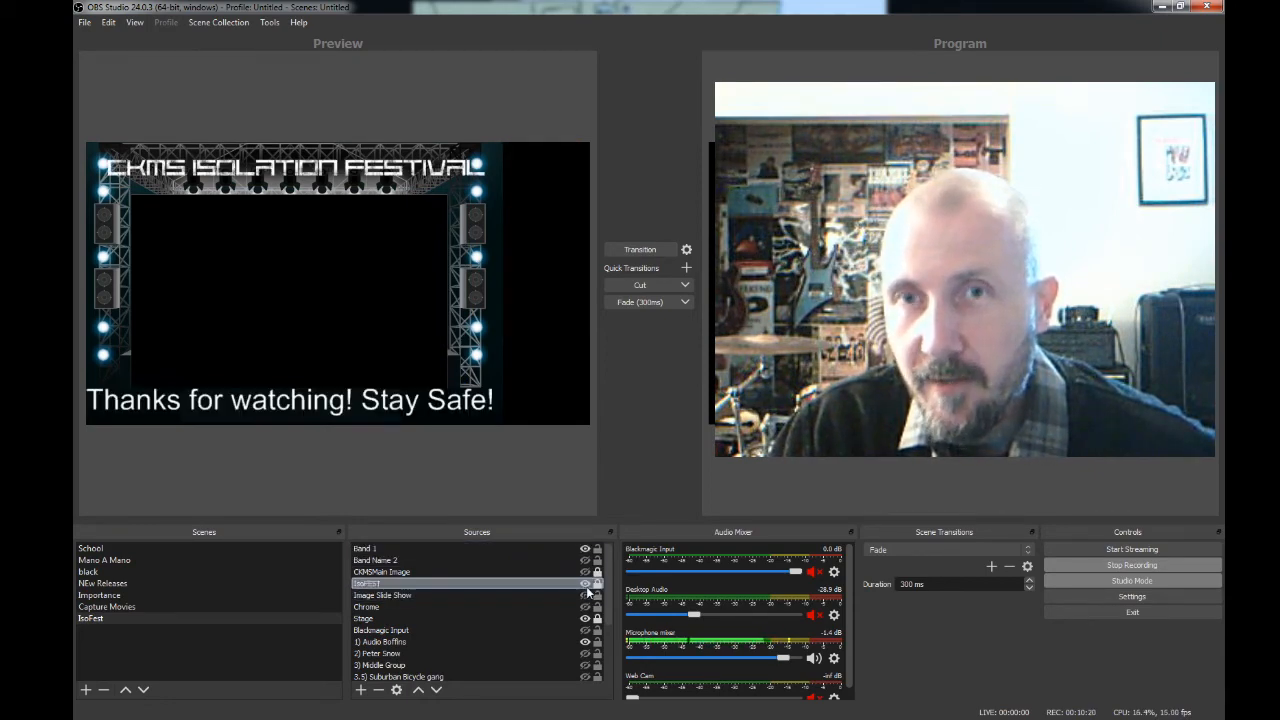
{"action": "left_click", "coordinate": [586, 596]}
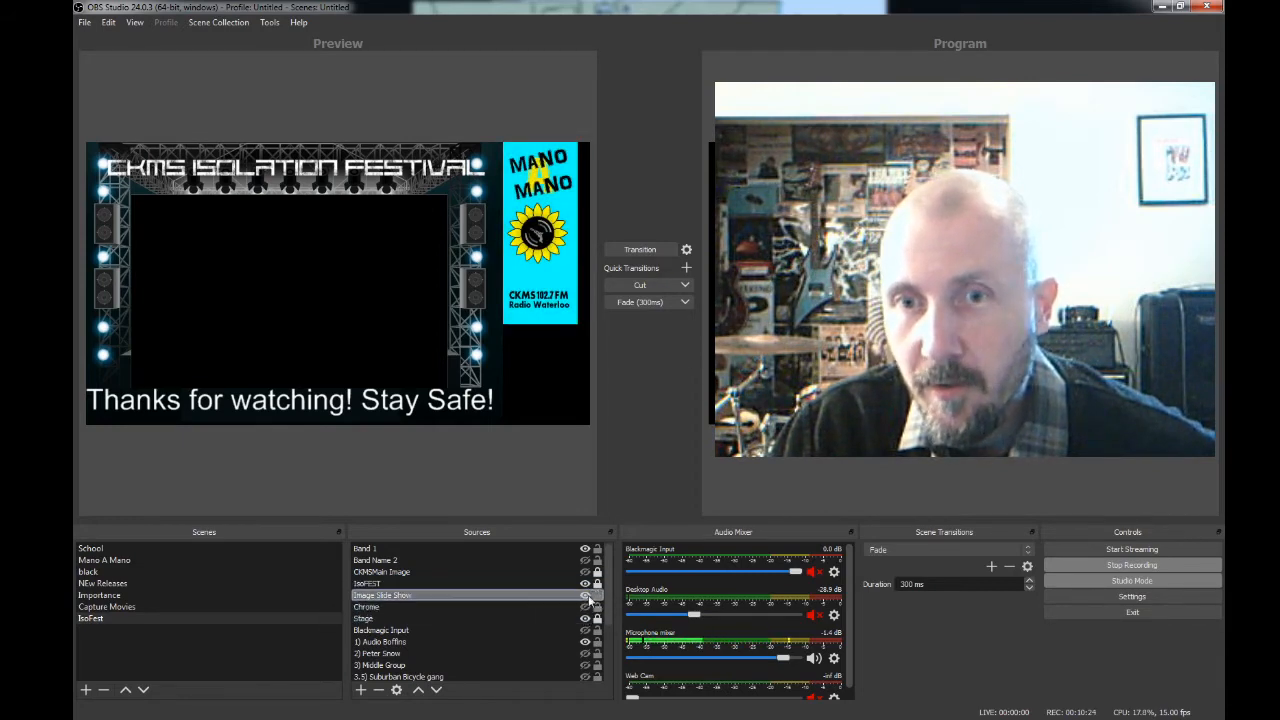
{"action": "left_click", "coordinate": [585, 572]}
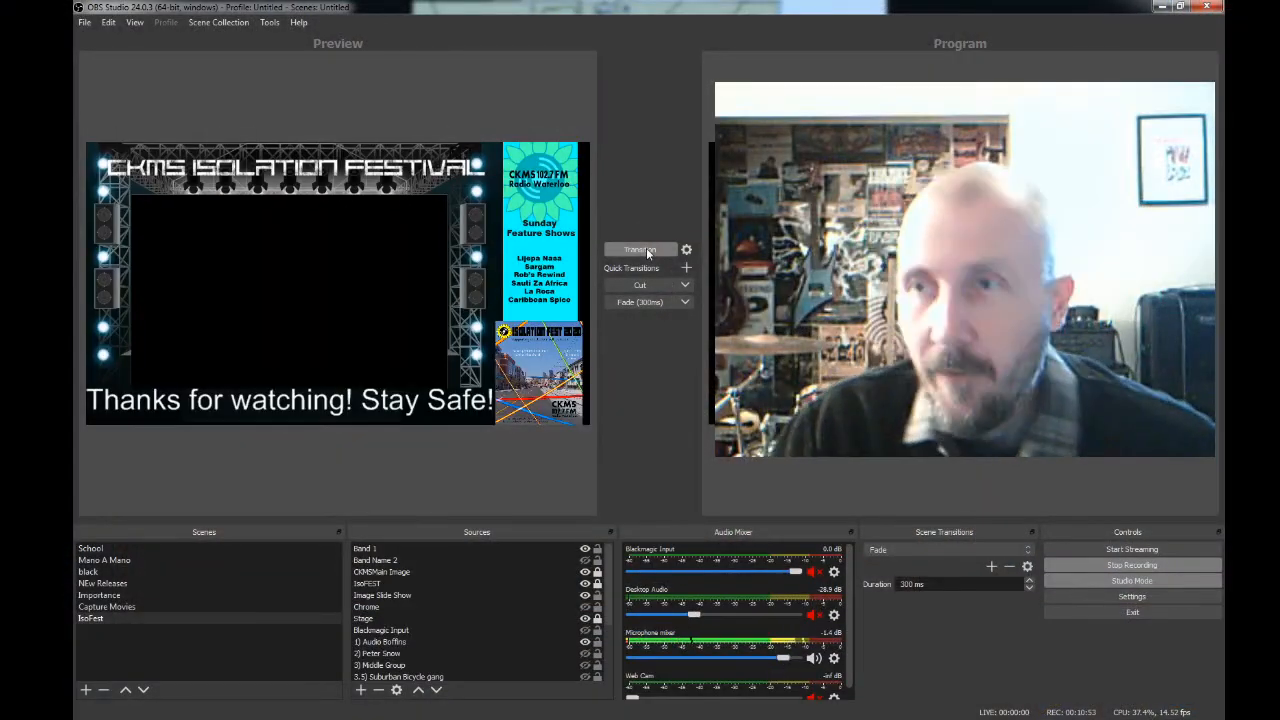
{"action": "left_click", "coordinate": [636, 303]}
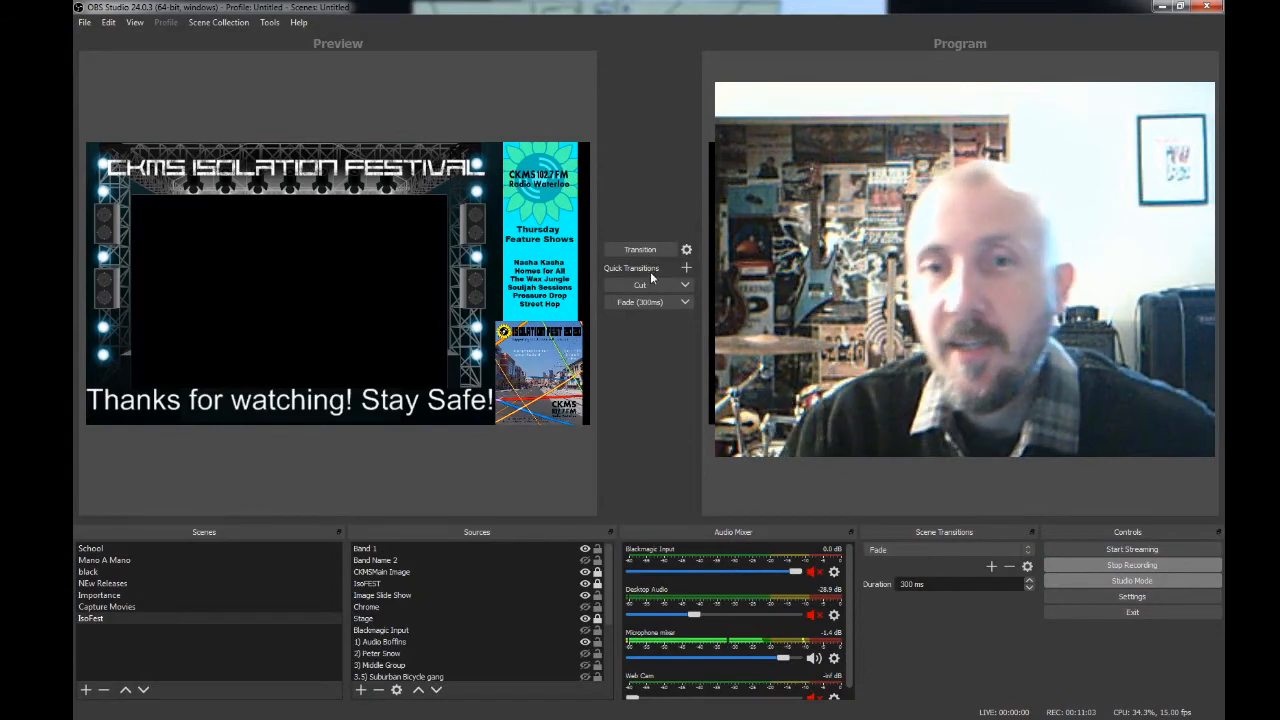
- Load the School scene into the preview, move its Web Cam source to the lower-right canvas corner and shrink it to about half its width
{"action": "left_click", "coordinate": [121, 548]}
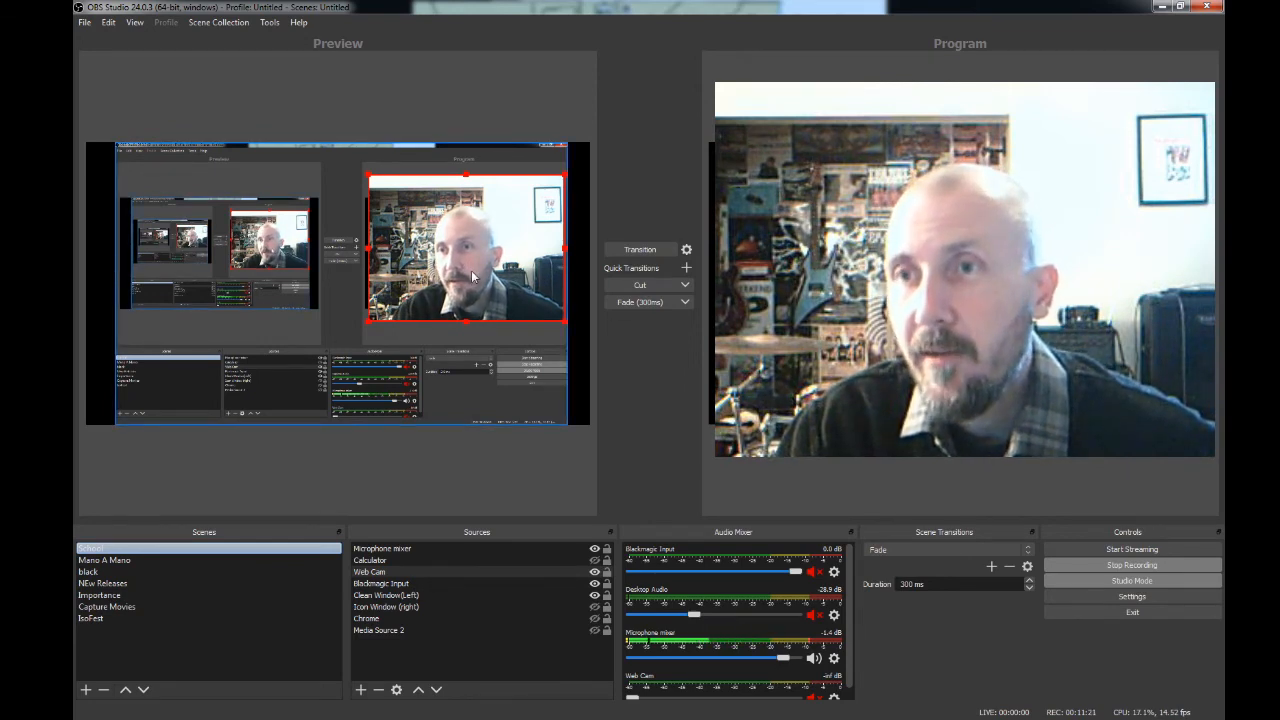
{"action": "left_click_drag", "start_coordinate": [510, 270], "coordinate": [536, 371]}
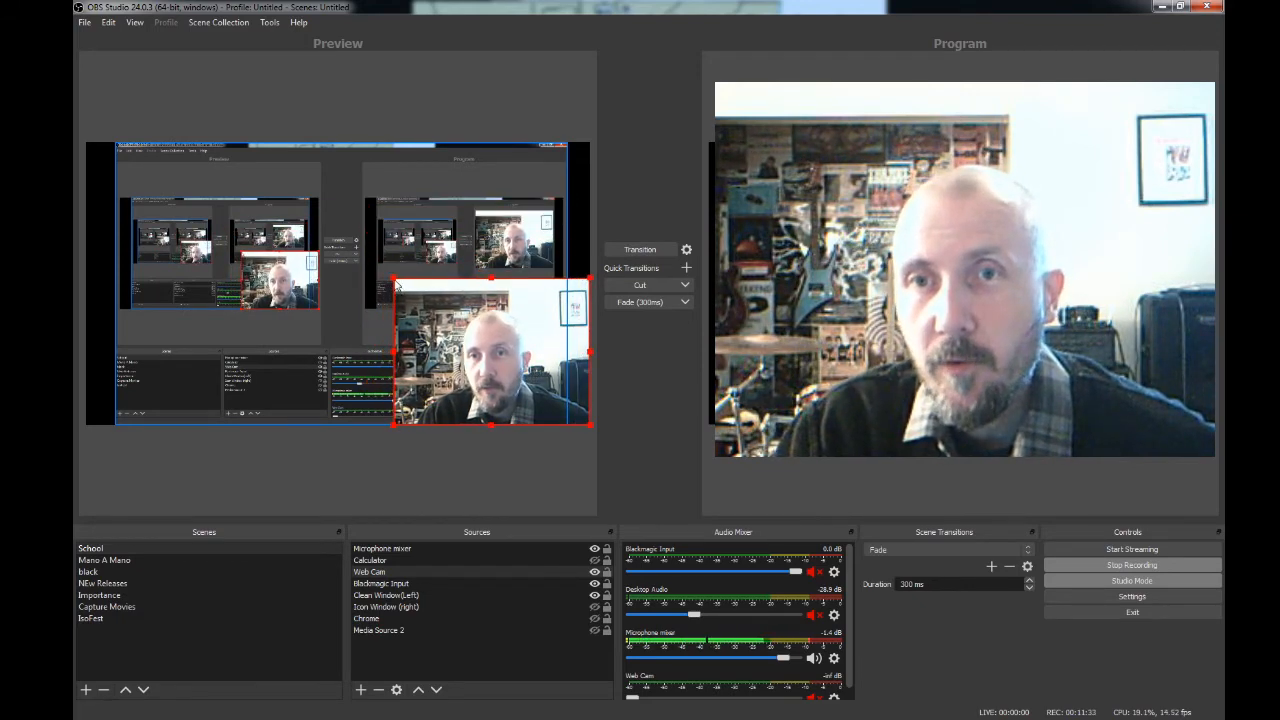
{"action": "left_click_drag", "start_coordinate": [396, 285], "coordinate": [489, 352]}
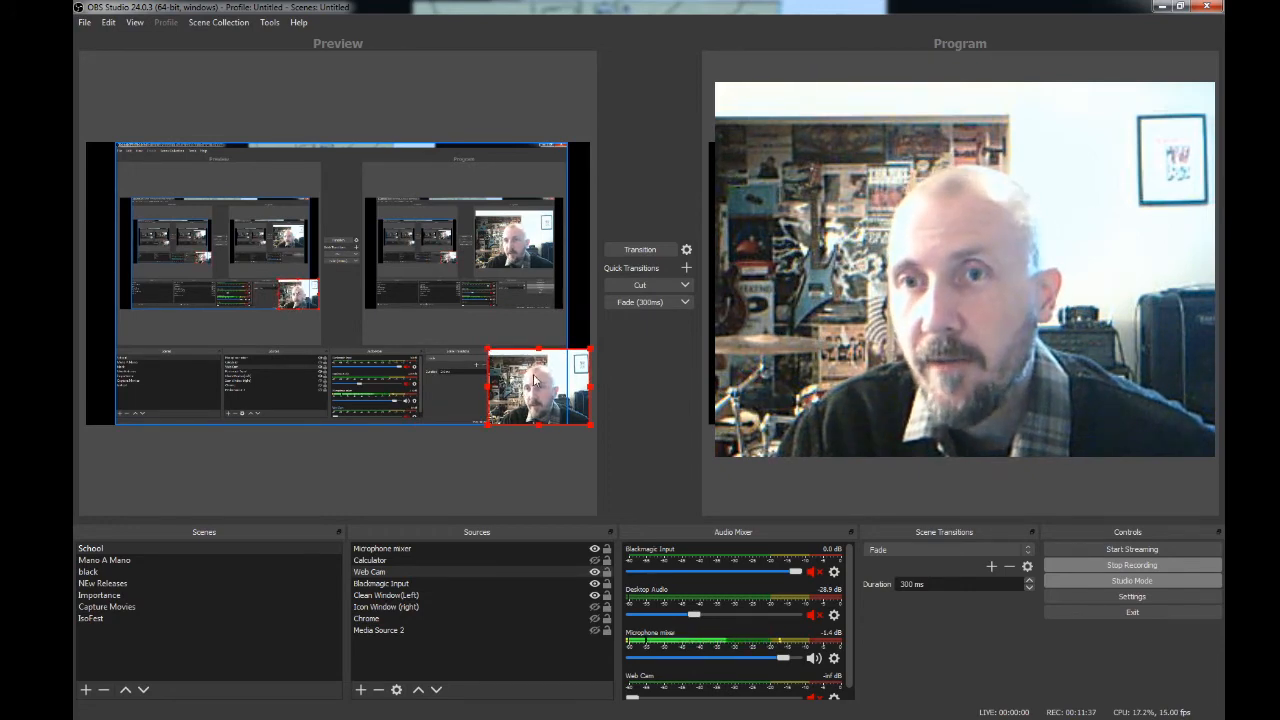
- Move the Web Cam source back over the captured program view and enlarge it to nearly fill that area
{"action": "left_click_drag", "start_coordinate": [535, 380], "coordinate": [411, 228]}
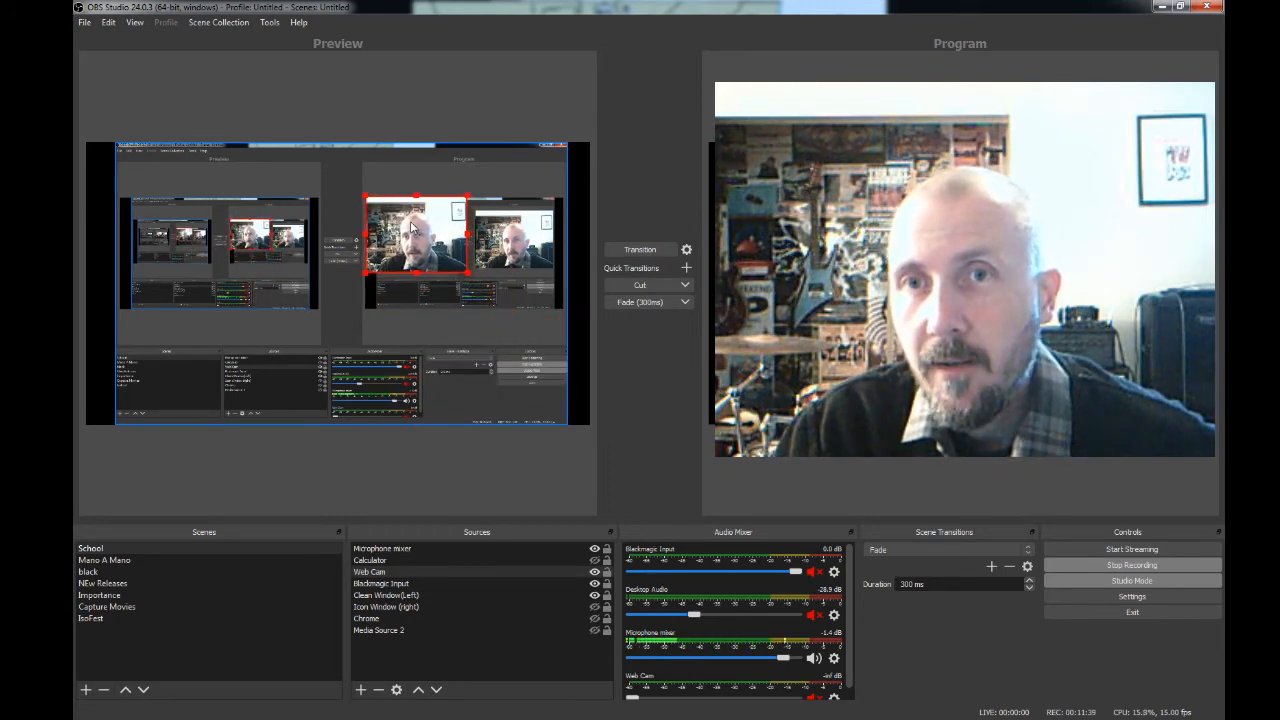
{"action": "left_click_drag", "start_coordinate": [467, 272], "coordinate": [535, 322]}
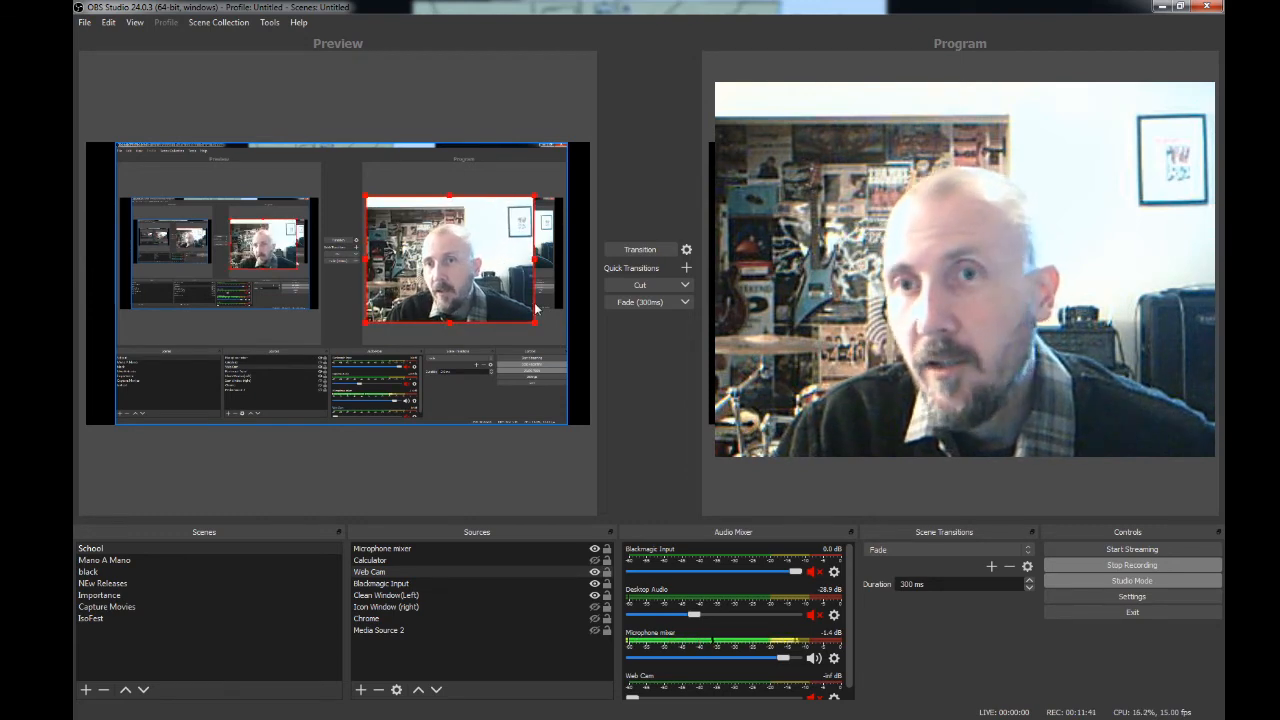
{"action": "mouse_move", "coordinate": [481, 281]}
{"action": "left_mouse_down"}
{"action": "mouse_move", "coordinate": [497, 274]}
{"action": "mouse_move", "coordinate": [481, 274]}
{"action": "left_mouse_up"}
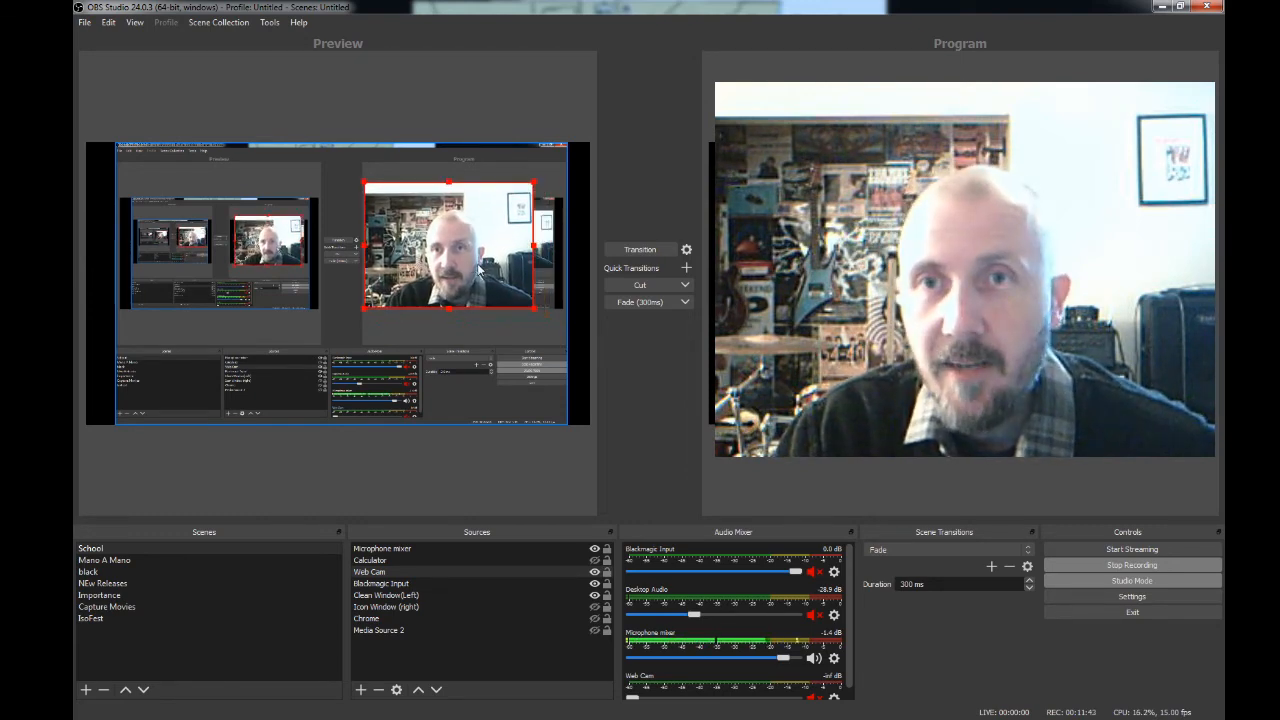
{"action": "left_click_drag", "start_coordinate": [530, 311], "coordinate": [507, 299]}
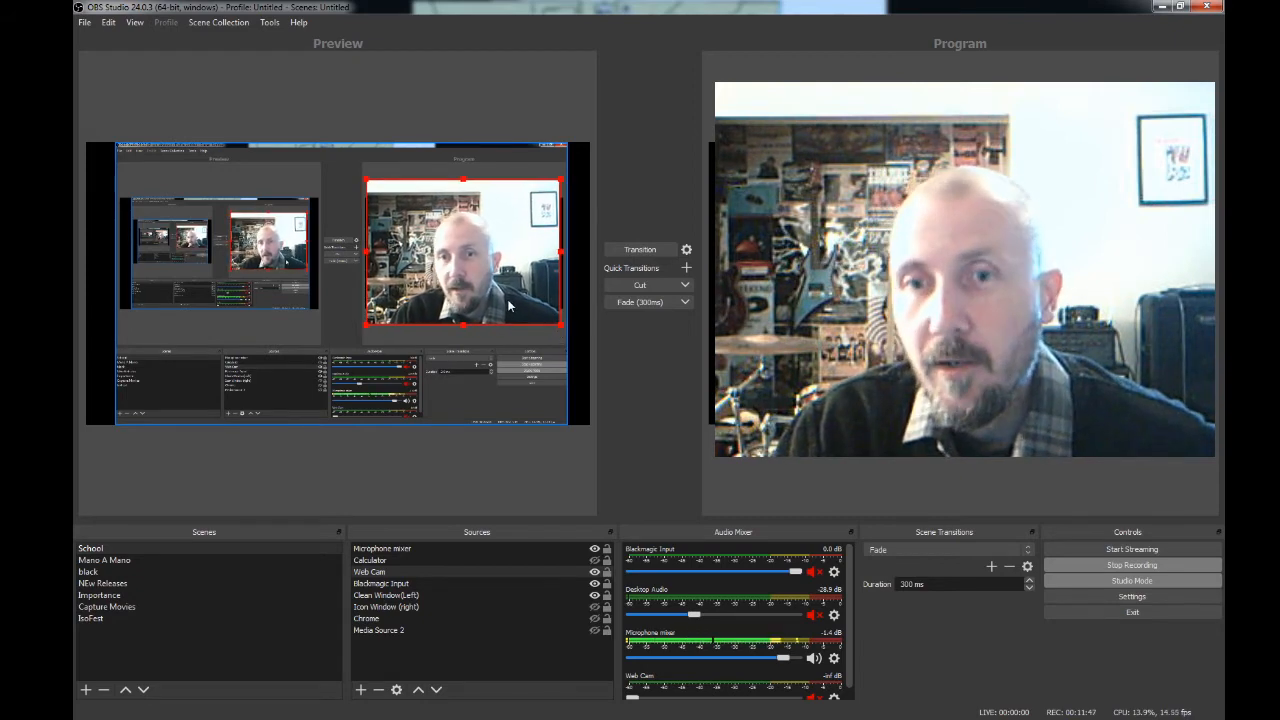
- Select Media Source 2 in the School scene, and return the preview to the IsoFest scene with its Image Slide Show source selected
{"action": "left_click", "coordinate": [396, 631]}
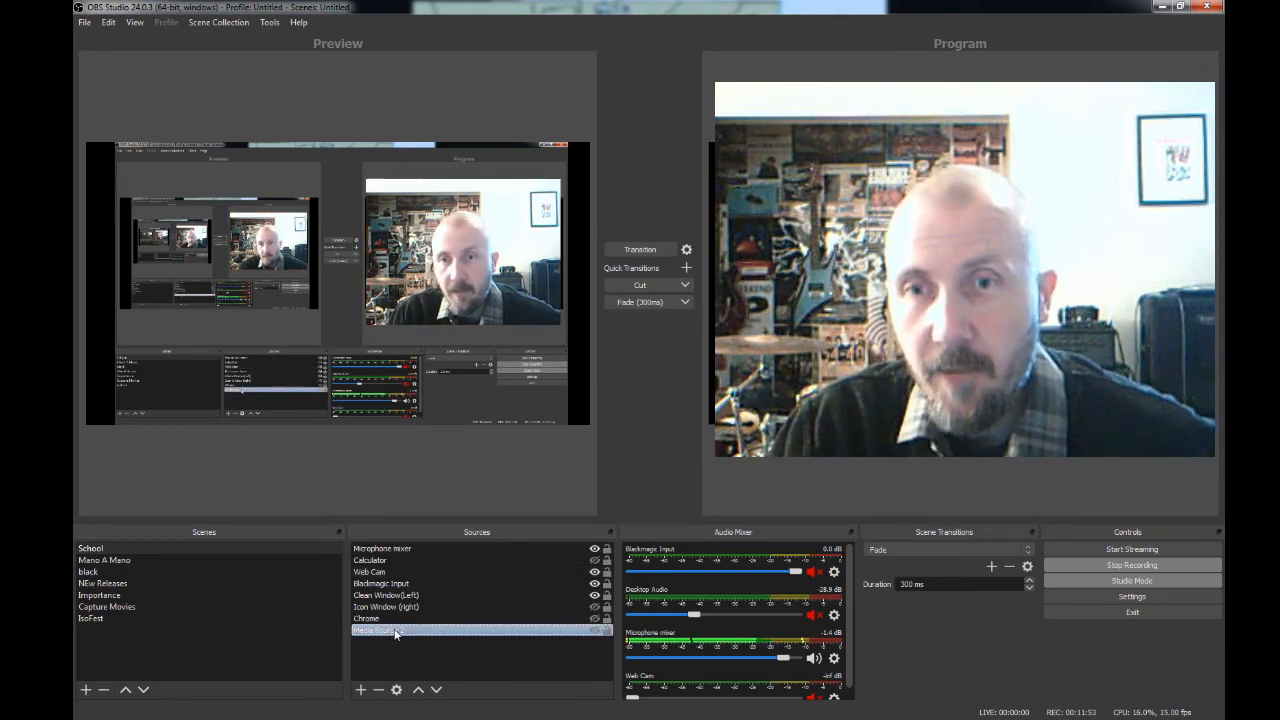
{"action": "left_click", "coordinate": [112, 620]}
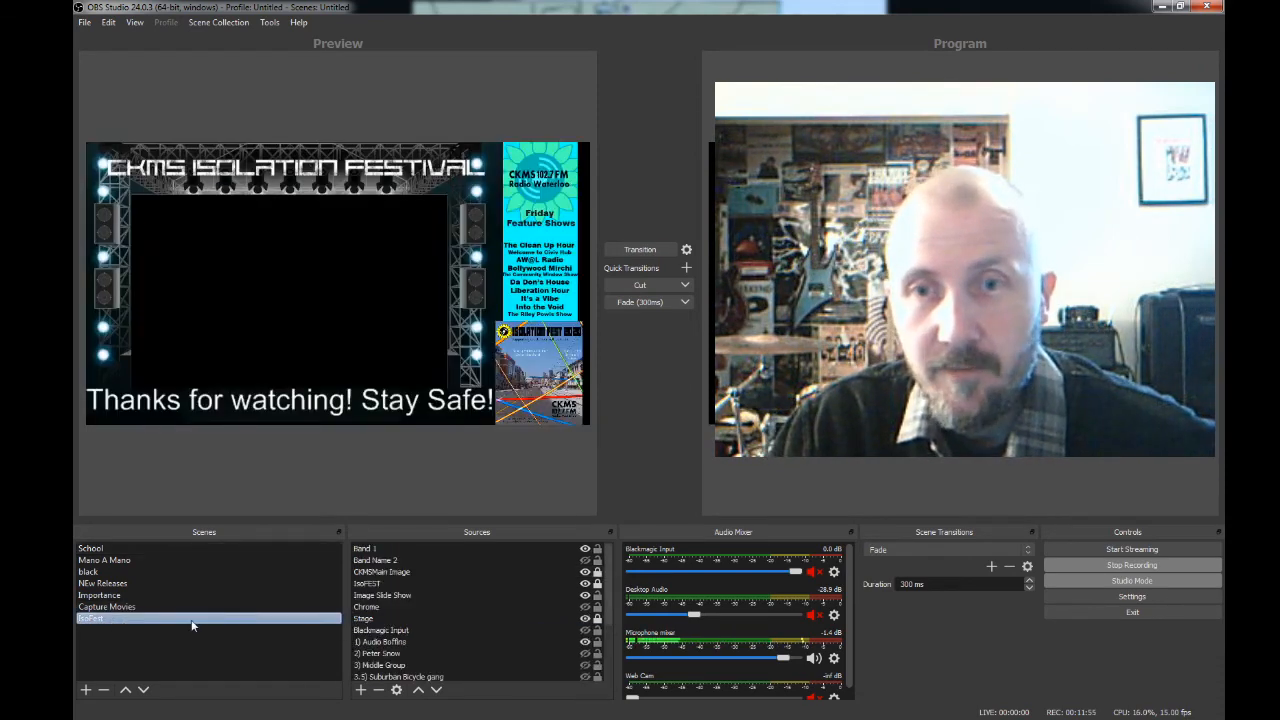
{"action": "left_click", "coordinate": [424, 595]}
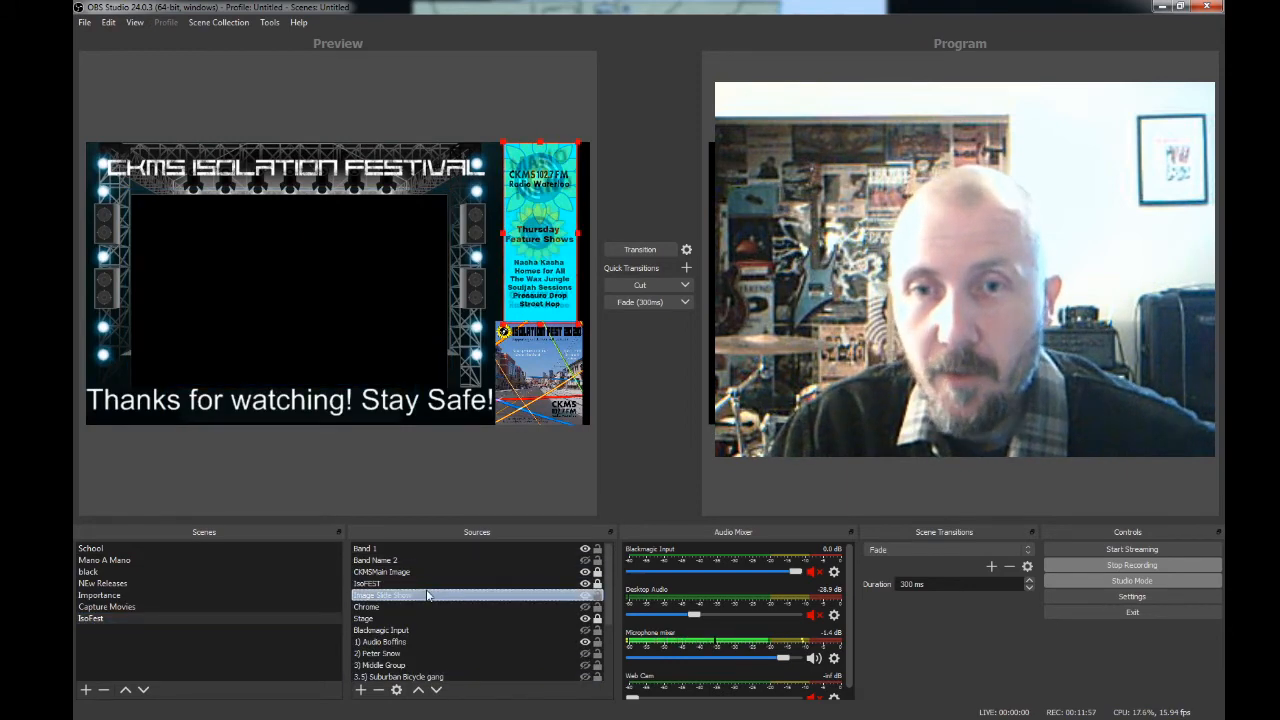
- Look through the IsoFest scene's remaining band and media sources and return to the start of the source list
{"action": "scroll", "coordinate": [428, 595], "scroll_direction": "down", "scroll_amount": 3}
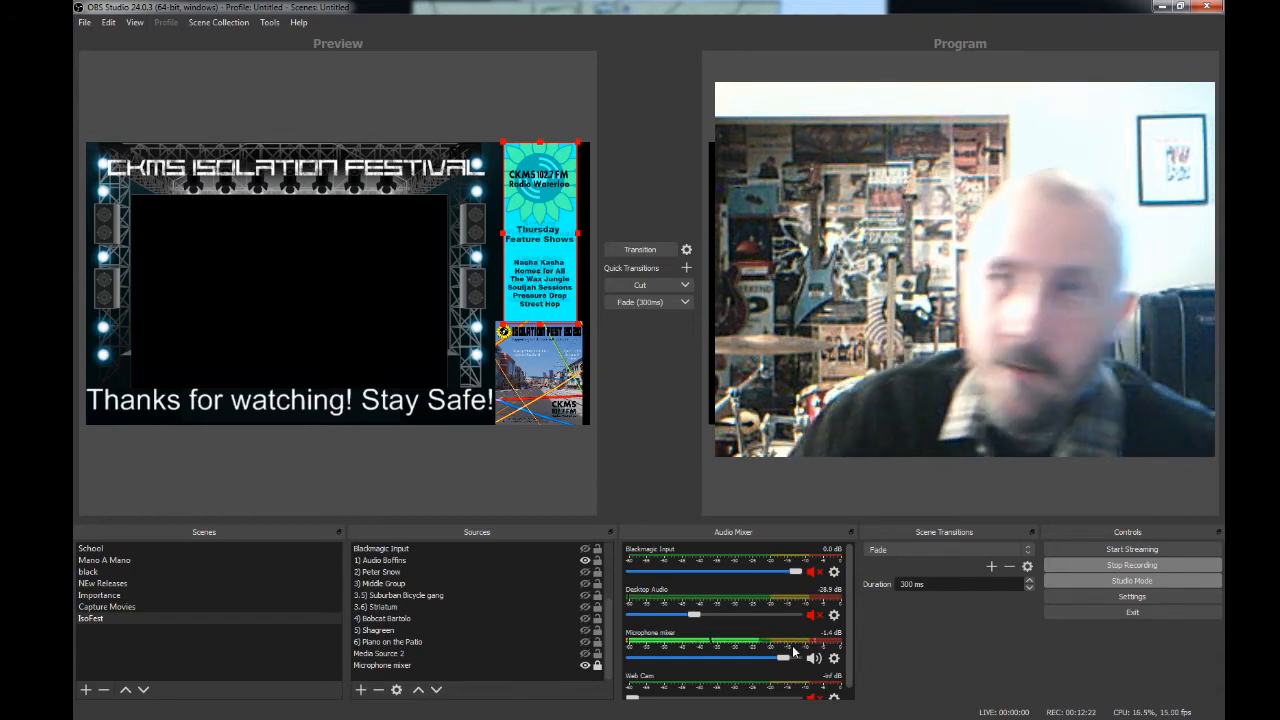
{"action": "left_click", "coordinate": [427, 654]}
{"action": "left_click", "coordinate": [421, 632]}
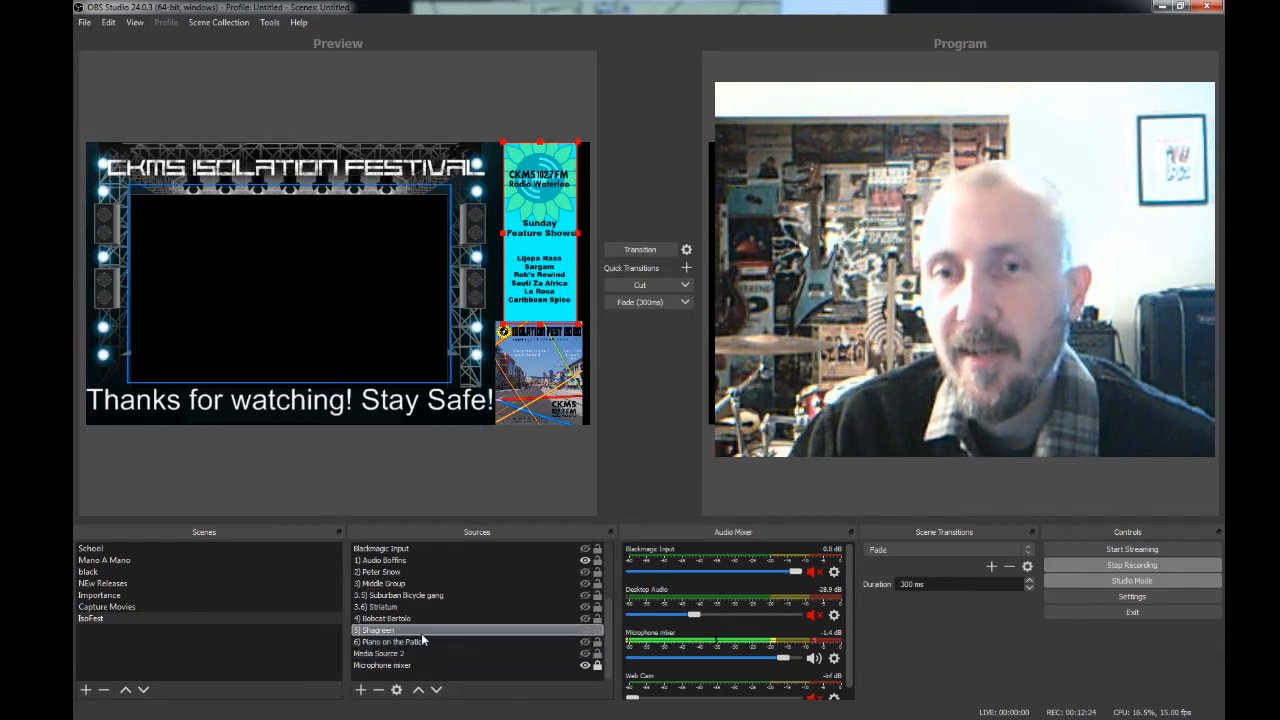
{"action": "left_click", "coordinate": [422, 619]}
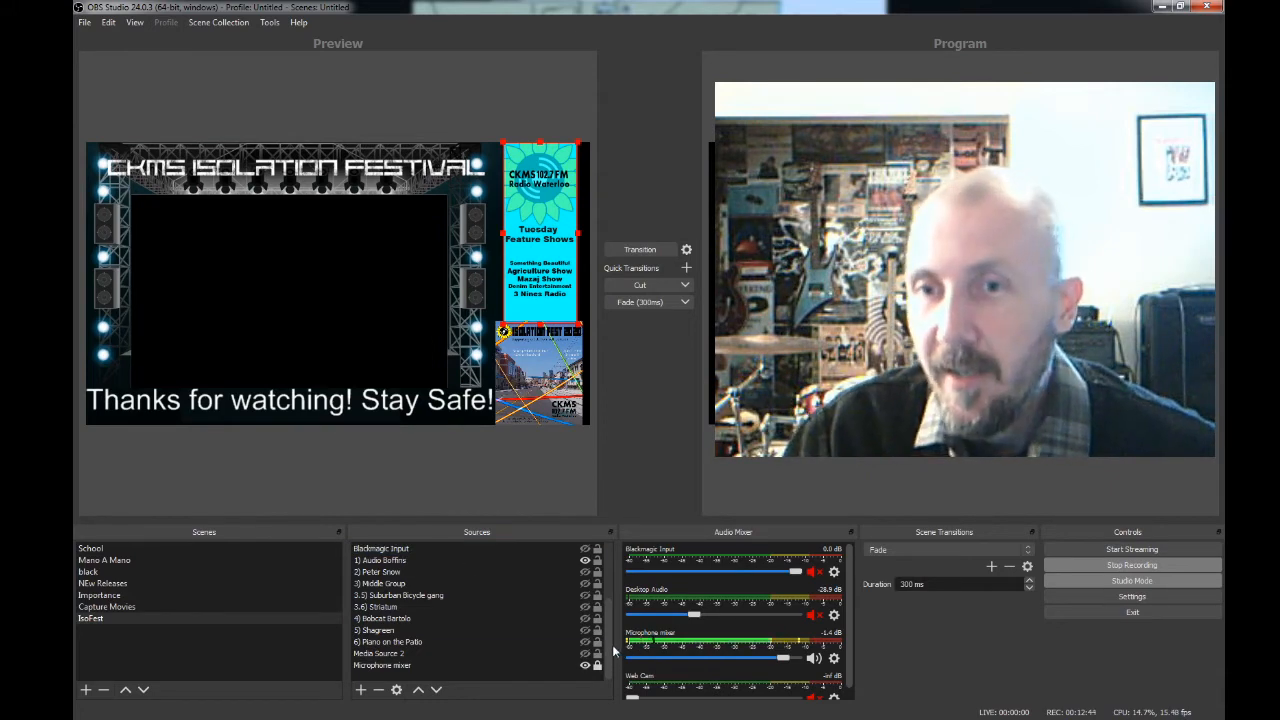
{"action": "left_click_drag", "start_coordinate": [609, 642], "coordinate": [608, 587]}
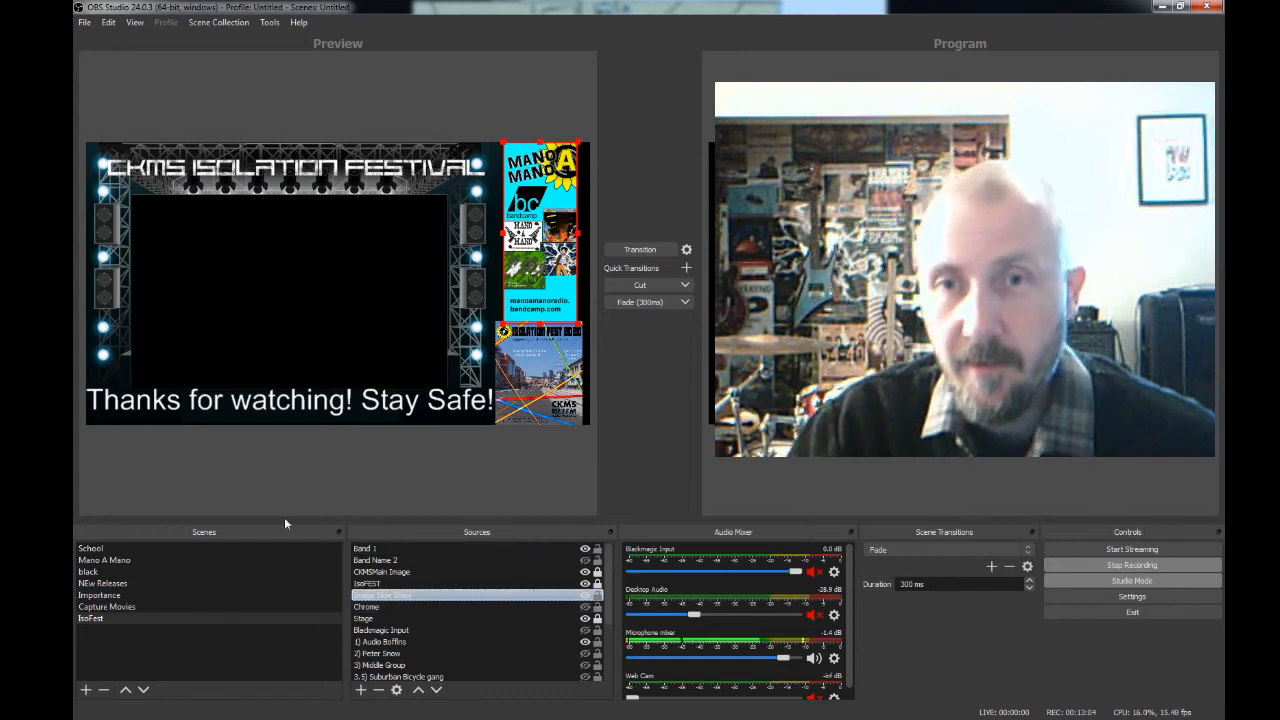
- Preview the Importance, NEw Releases, black and Mano A Mano scenes, and run a transition to the program output
{"action": "left_click", "coordinate": [140, 596]}
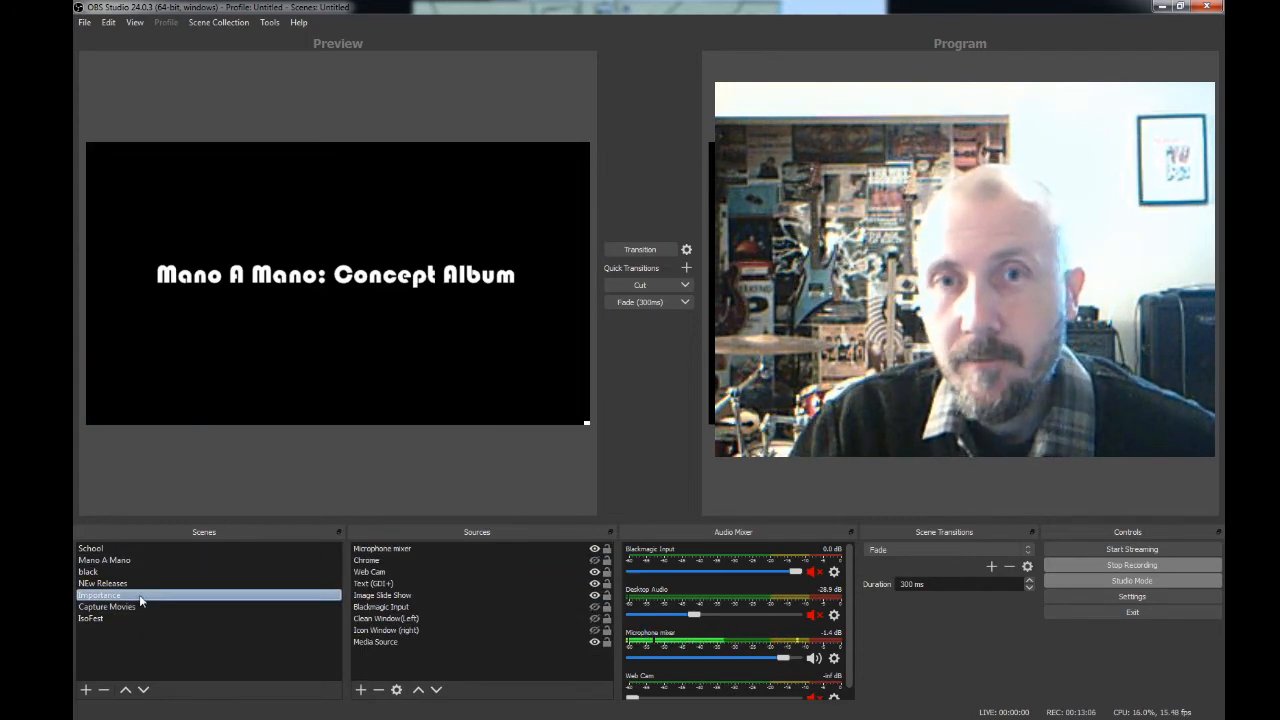
{"action": "left_click", "coordinate": [140, 583]}
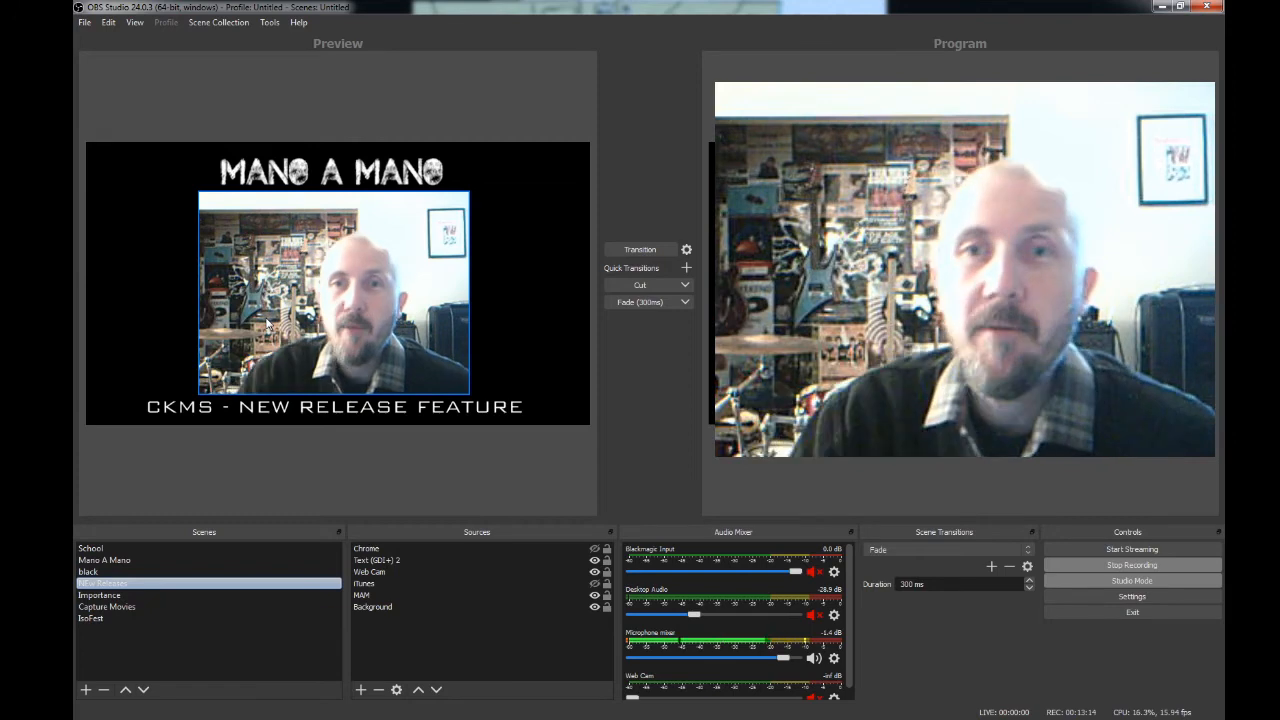
{"action": "left_click", "coordinate": [140, 574]}
{"action": "left_click", "coordinate": [131, 561]}
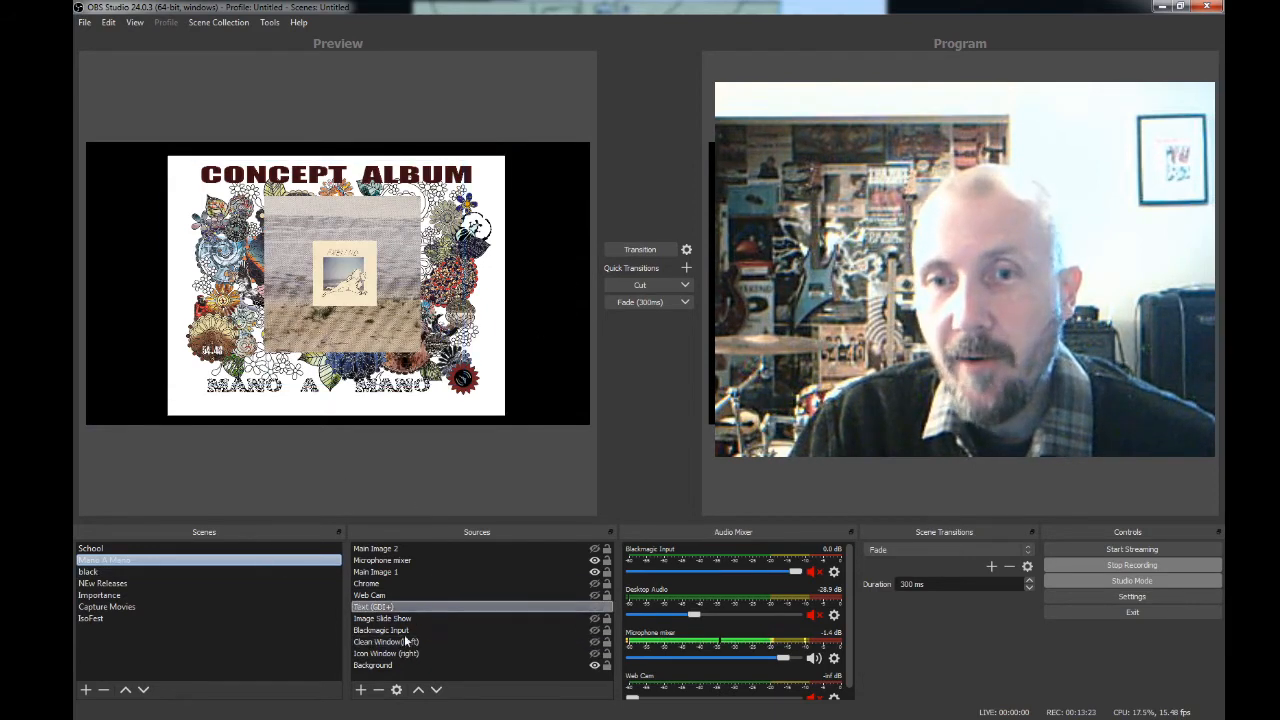
{"action": "left_click", "coordinate": [648, 252]}
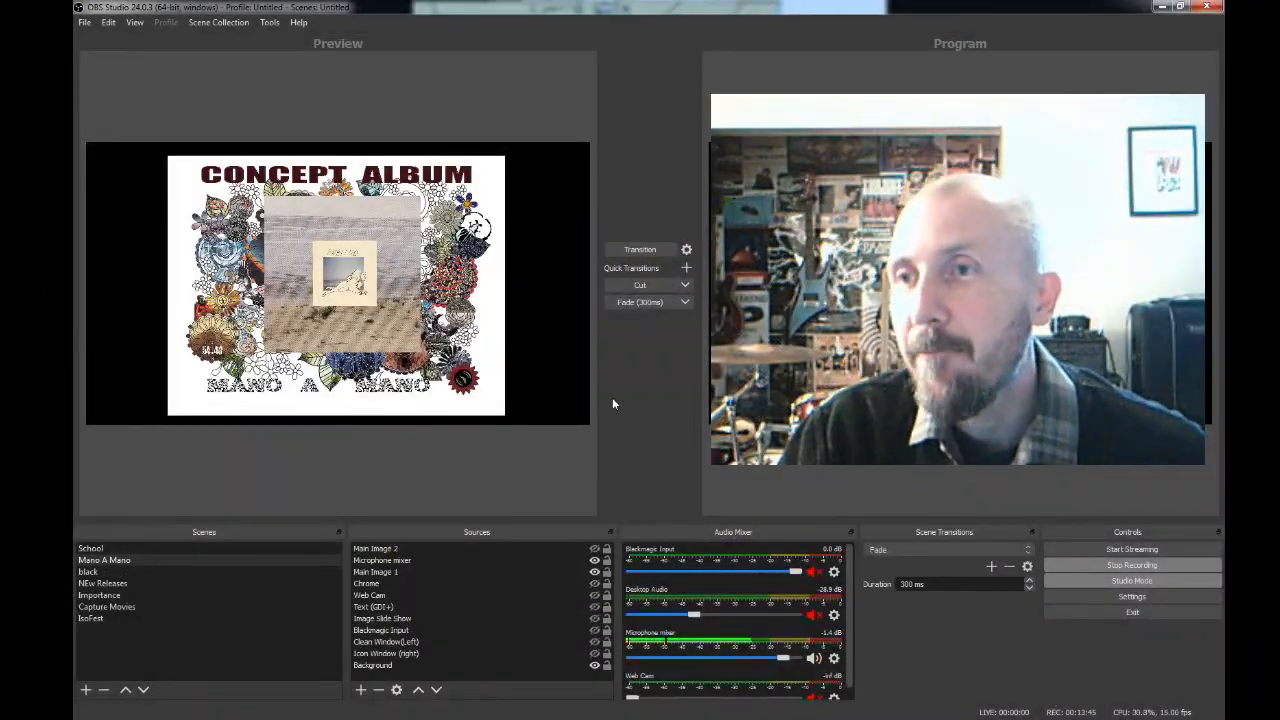
- Open the program settings, move the settings window clear of the webcam image, and look through the General options
{"action": "left_click", "coordinate": [1132, 597]}
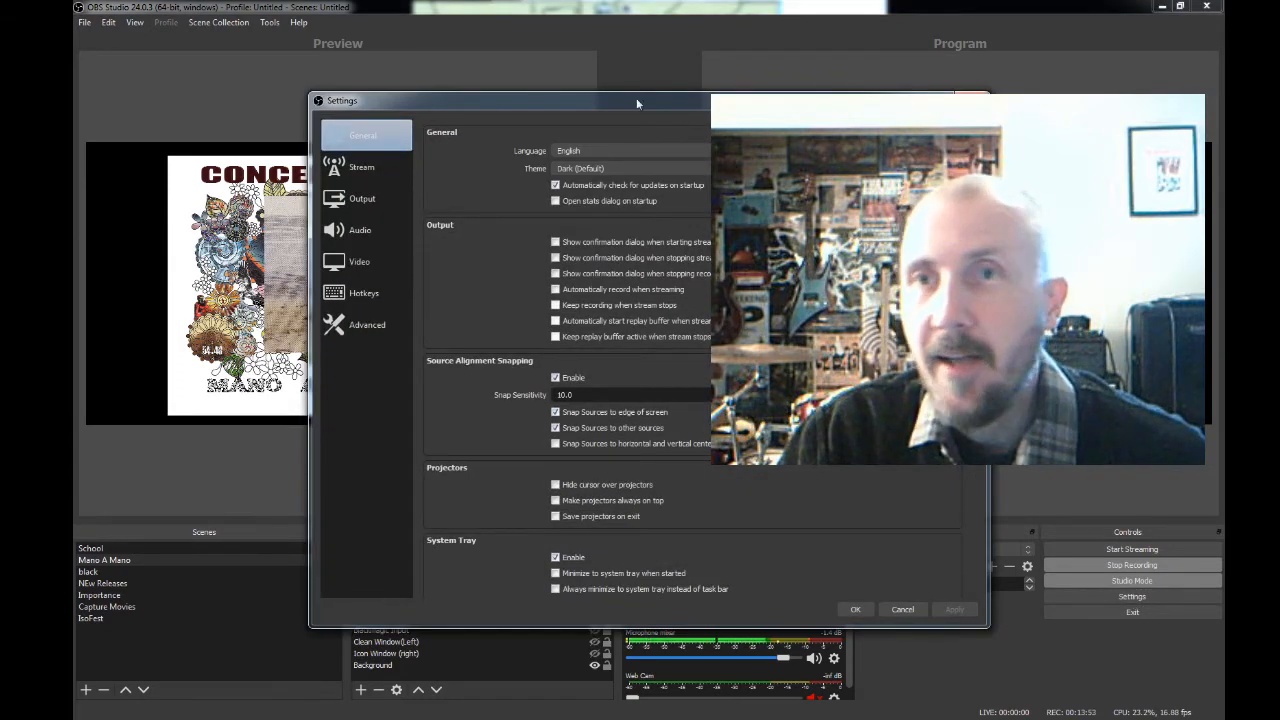
{"action": "left_click_drag", "start_coordinate": [632, 101], "coordinate": [424, 35]}
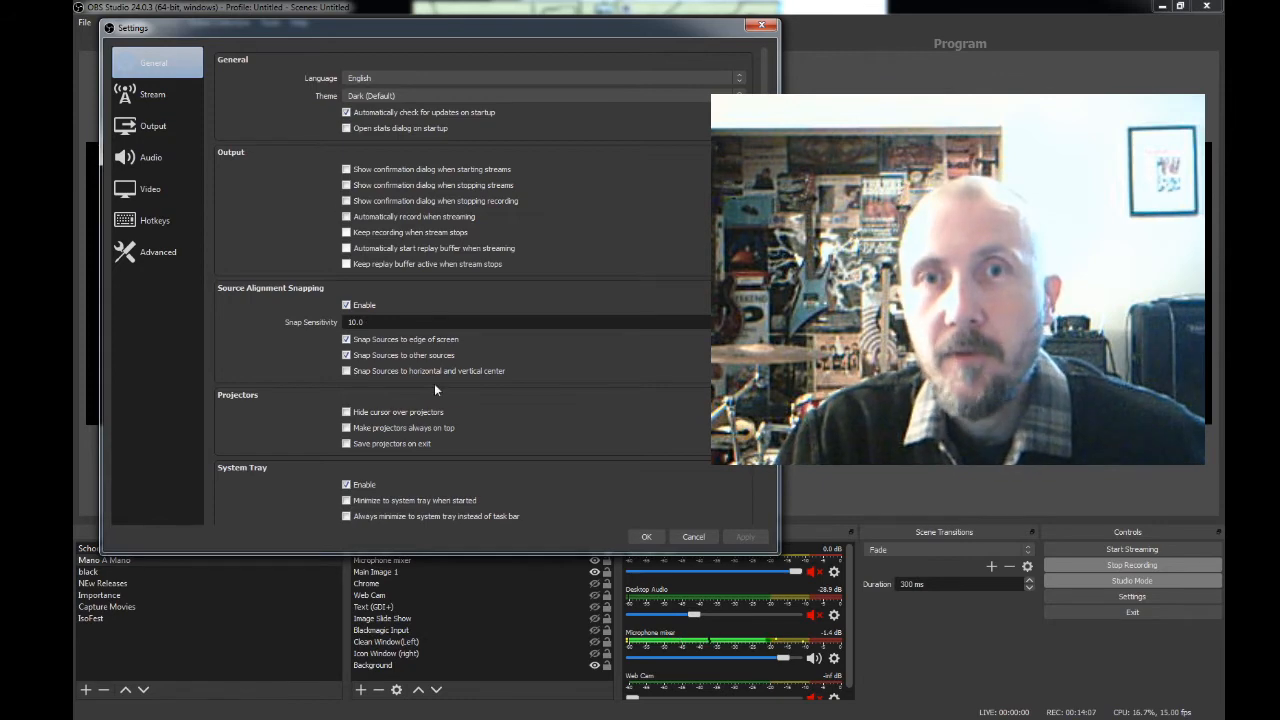
{"action": "scroll", "coordinate": [395, 435], "scroll_direction": "down", "scroll_amount": 5}
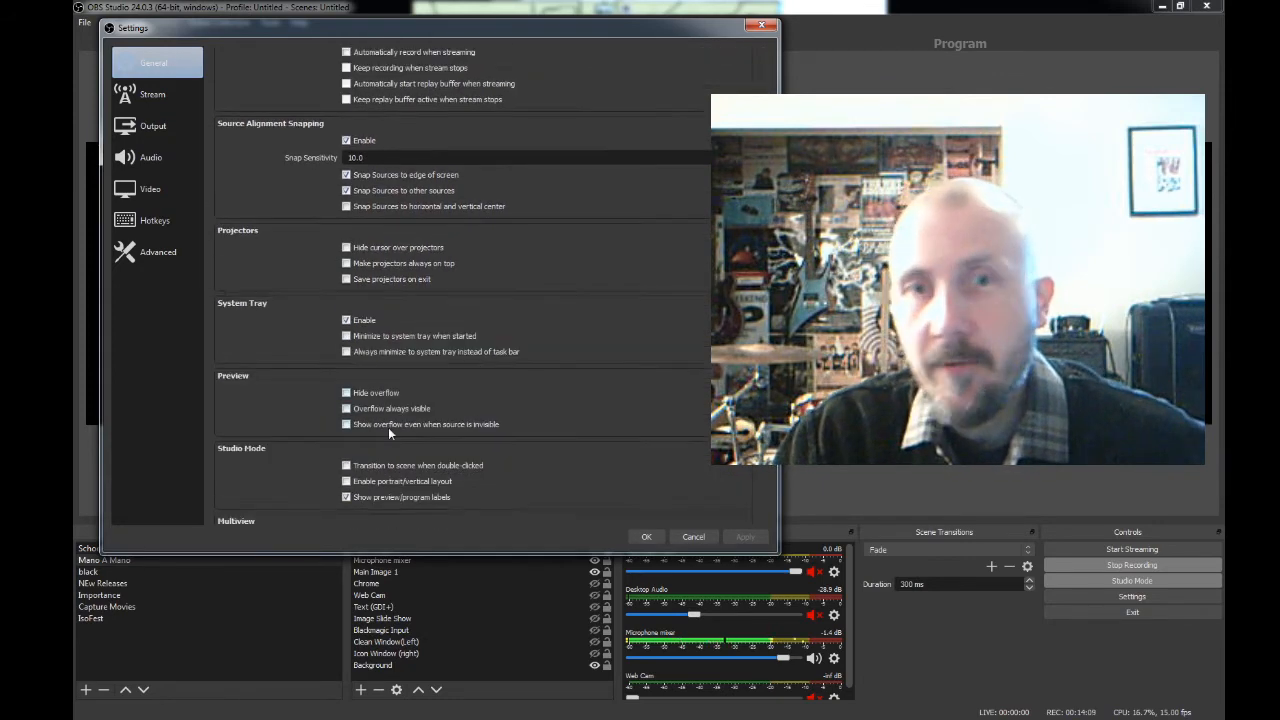
{"action": "scroll", "coordinate": [386, 430], "scroll_direction": "up", "scroll_amount": 5}
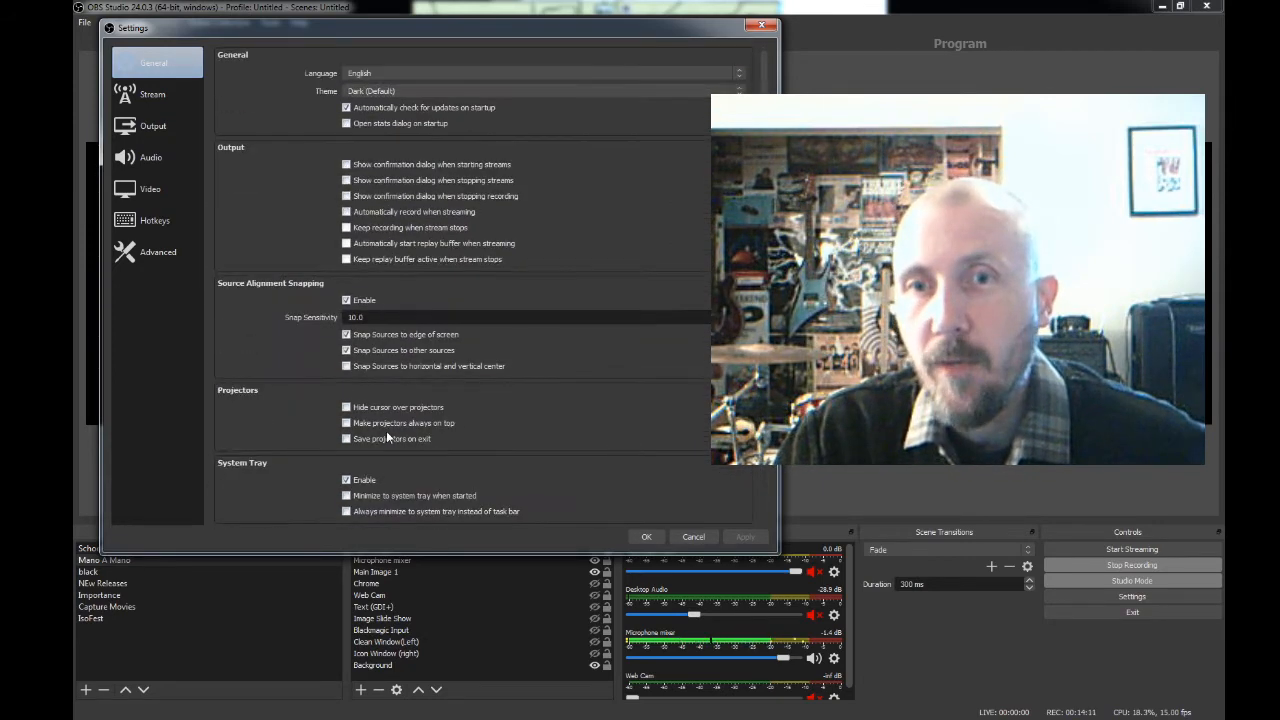
{"action": "scroll", "coordinate": [386, 430], "scroll_direction": "down", "scroll_amount": 1}
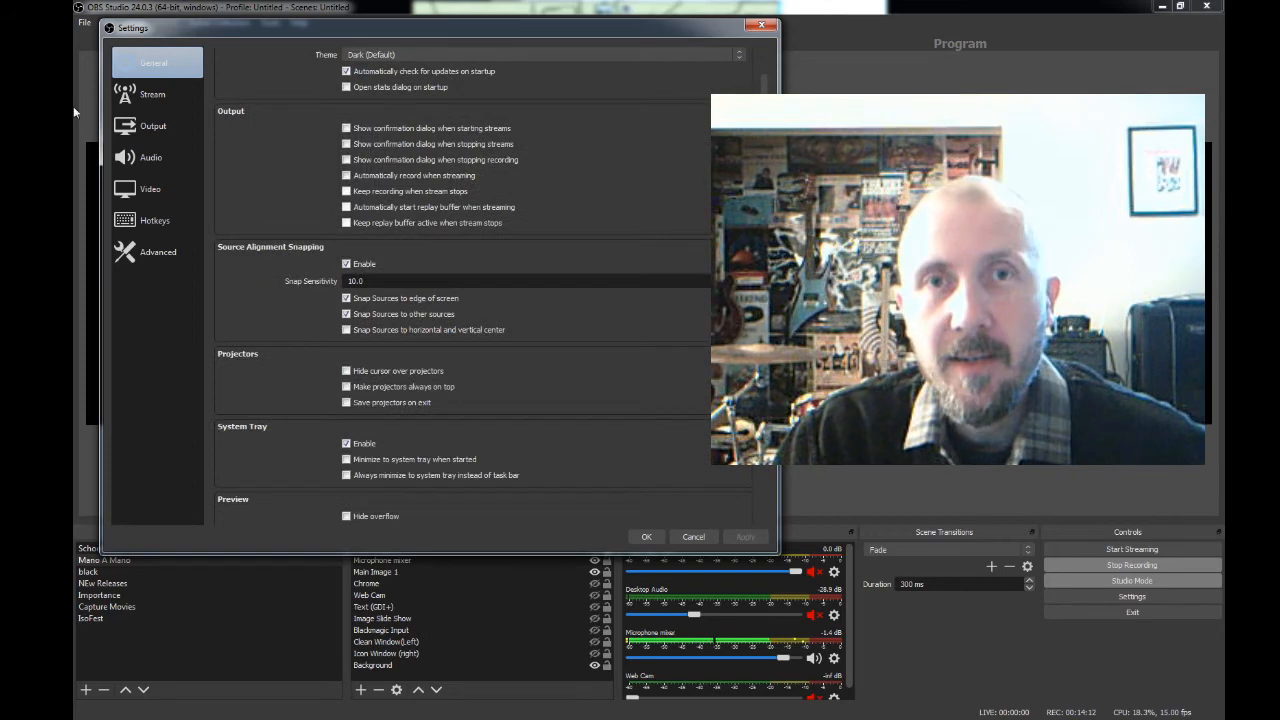
- Review the Stream settings with the available streaming services, and the Output settings for streaming and recording
{"action": "left_click", "coordinate": [151, 93]}
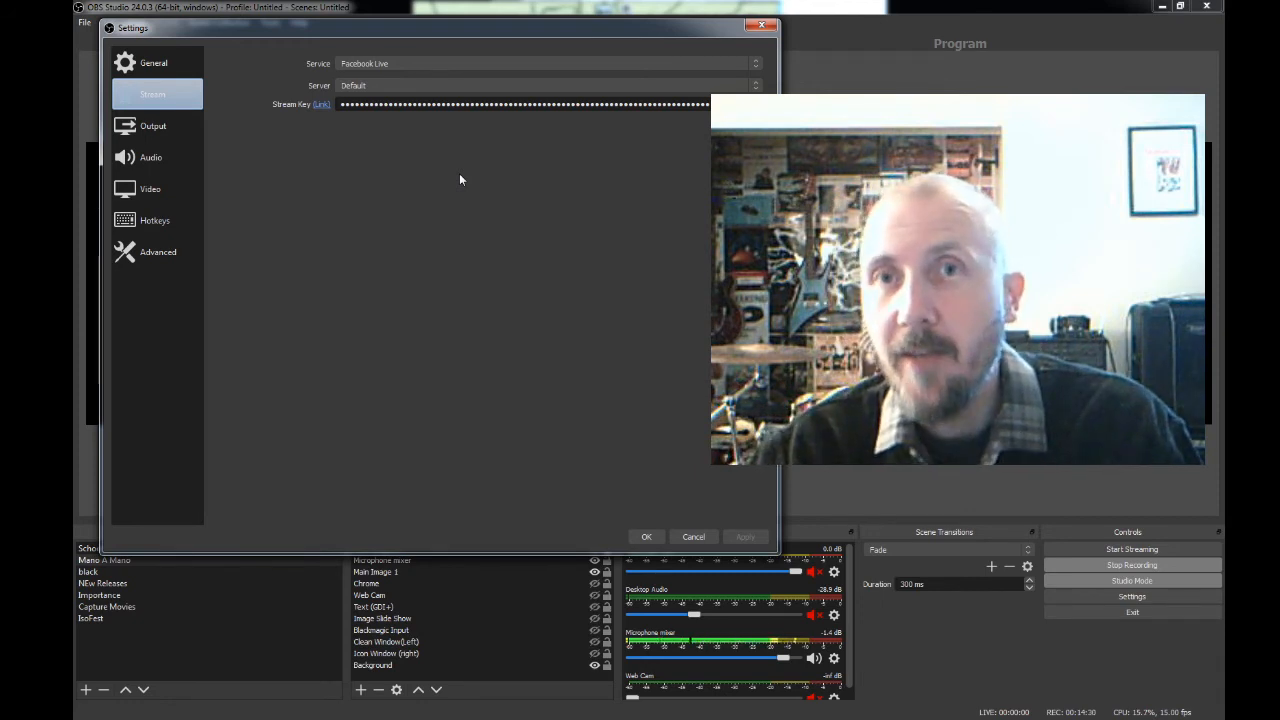
{"action": "left_click", "coordinate": [733, 63]}
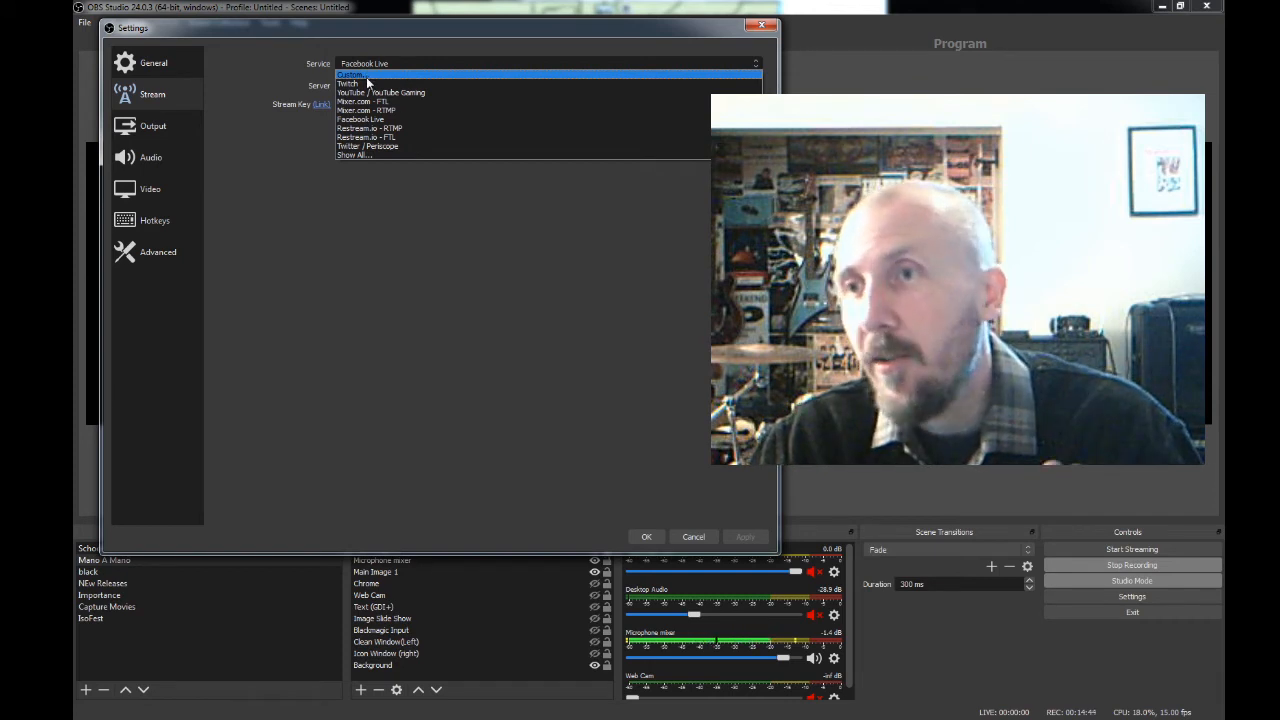
{"action": "left_click", "coordinate": [263, 170]}
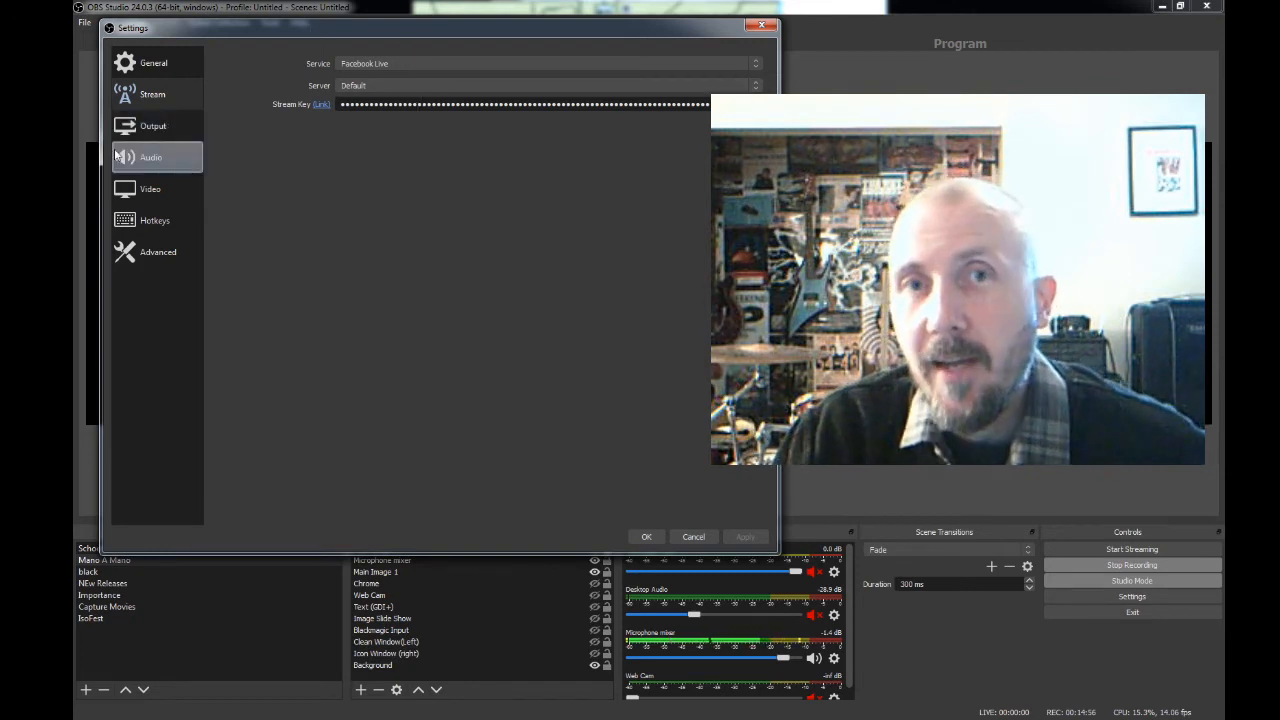
{"action": "left_click", "coordinate": [158, 133]}
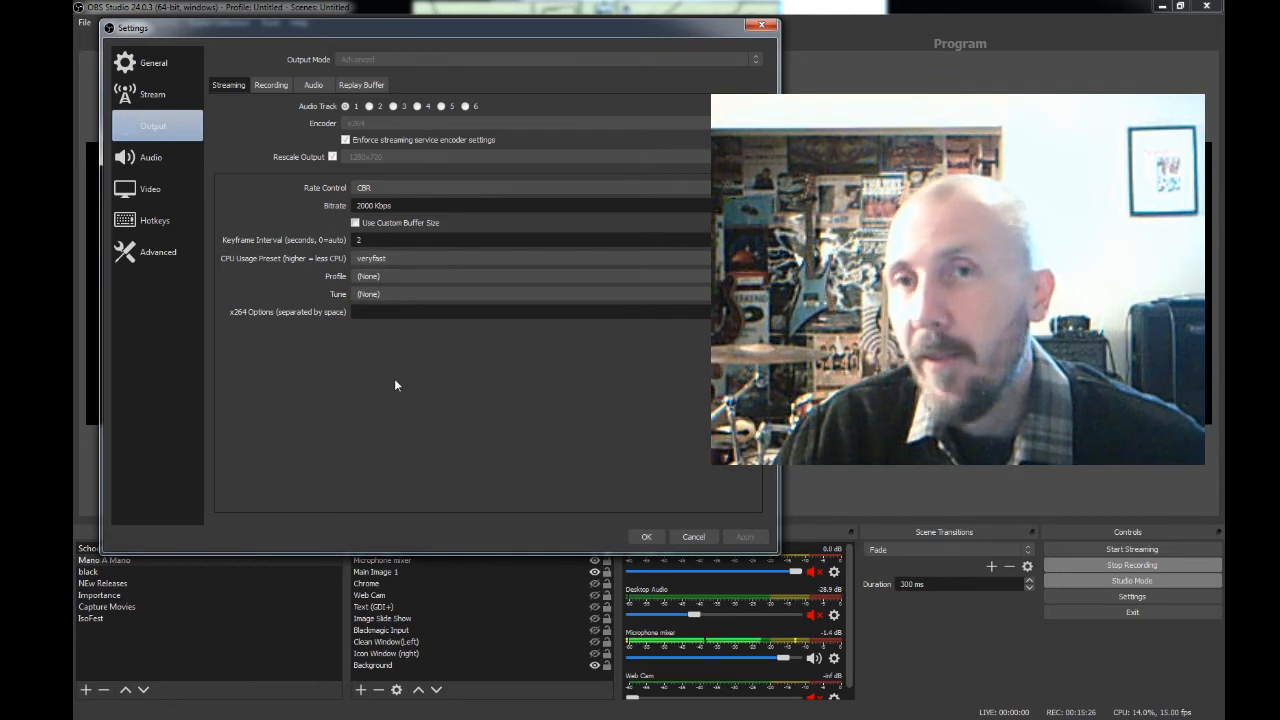
{"action": "left_click", "coordinate": [269, 86]}
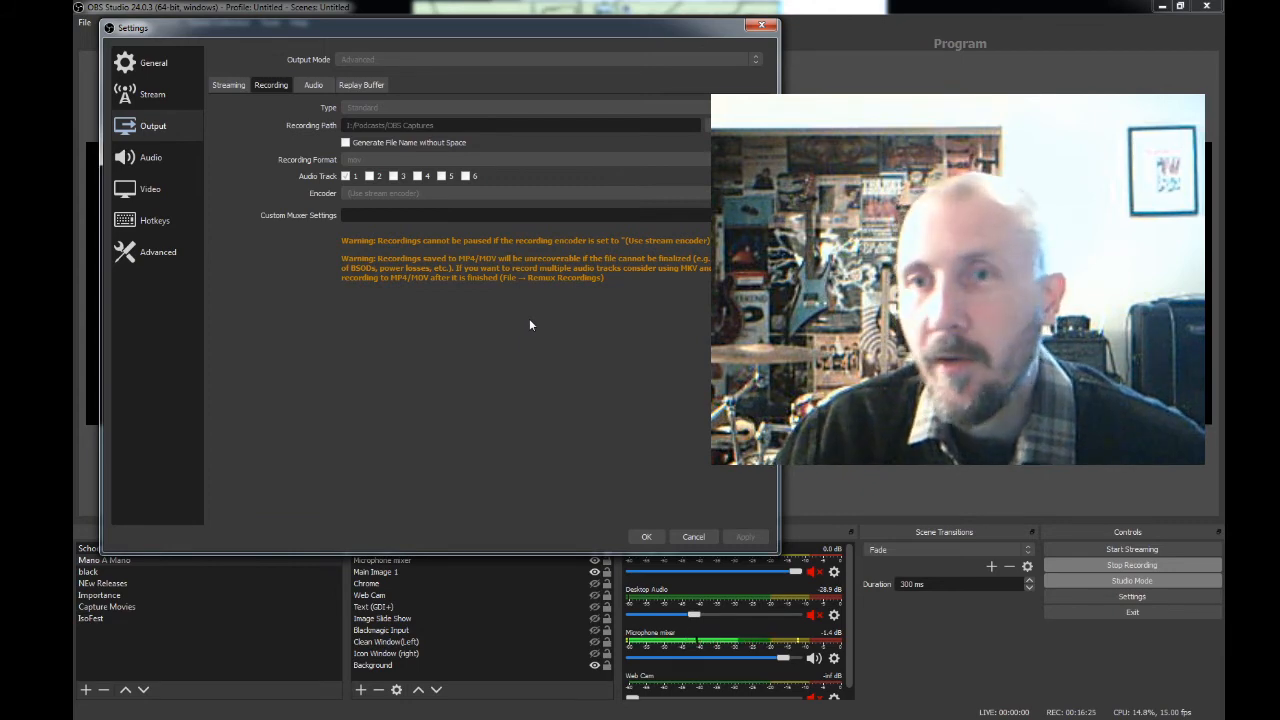
- Review the Audio, Video, Hotkeys and Advanced settings
{"action": "left_click", "coordinate": [165, 160]}
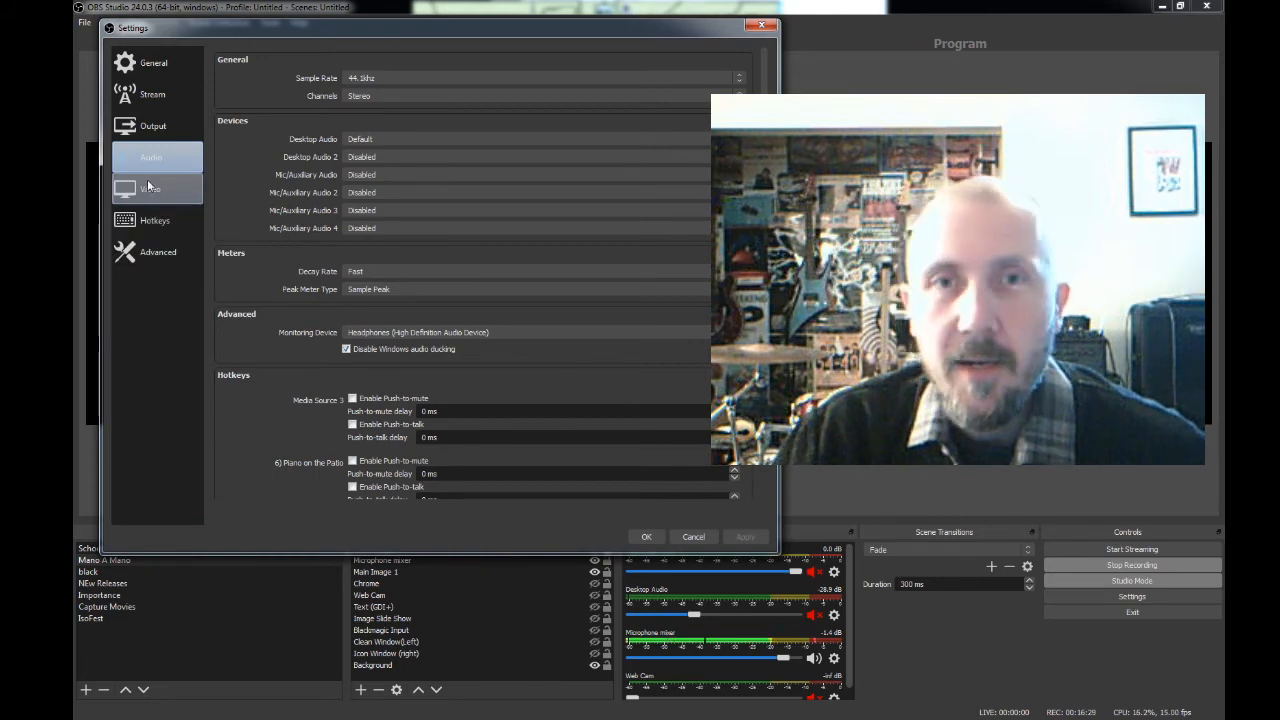
{"action": "left_click", "coordinate": [150, 187]}
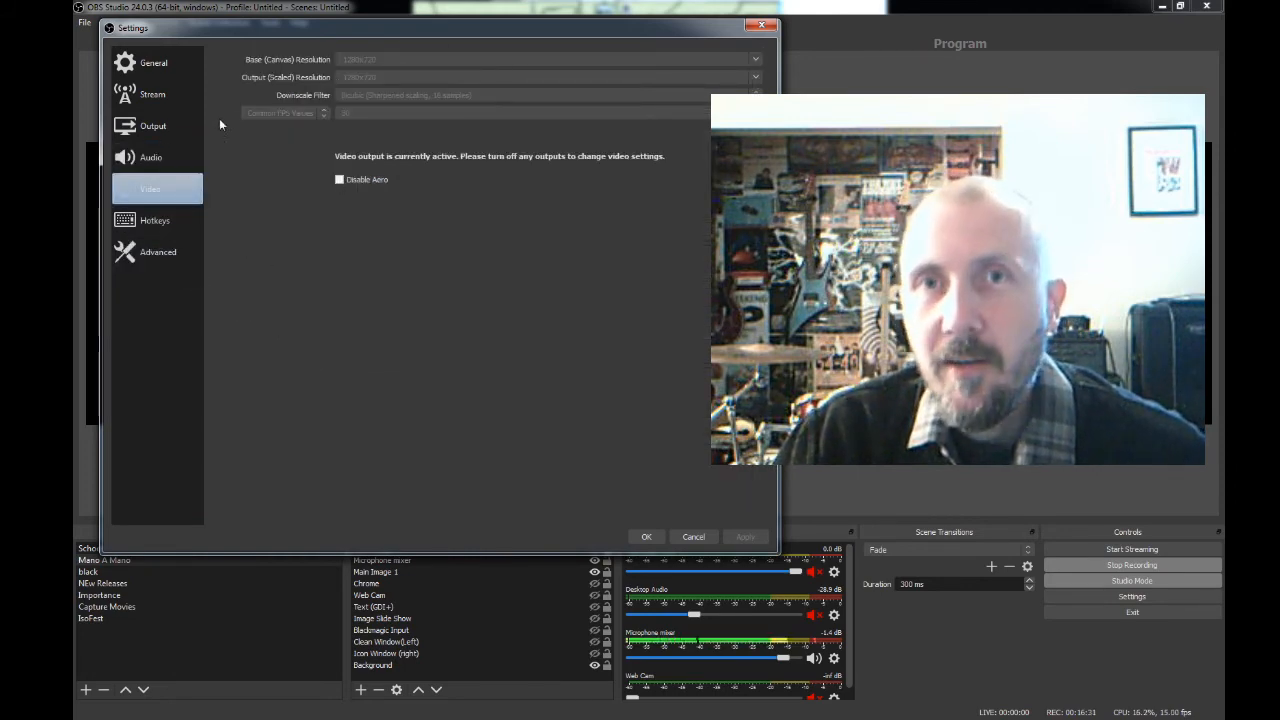
{"action": "left_click", "coordinate": [160, 222]}
{"action": "left_click", "coordinate": [163, 253]}
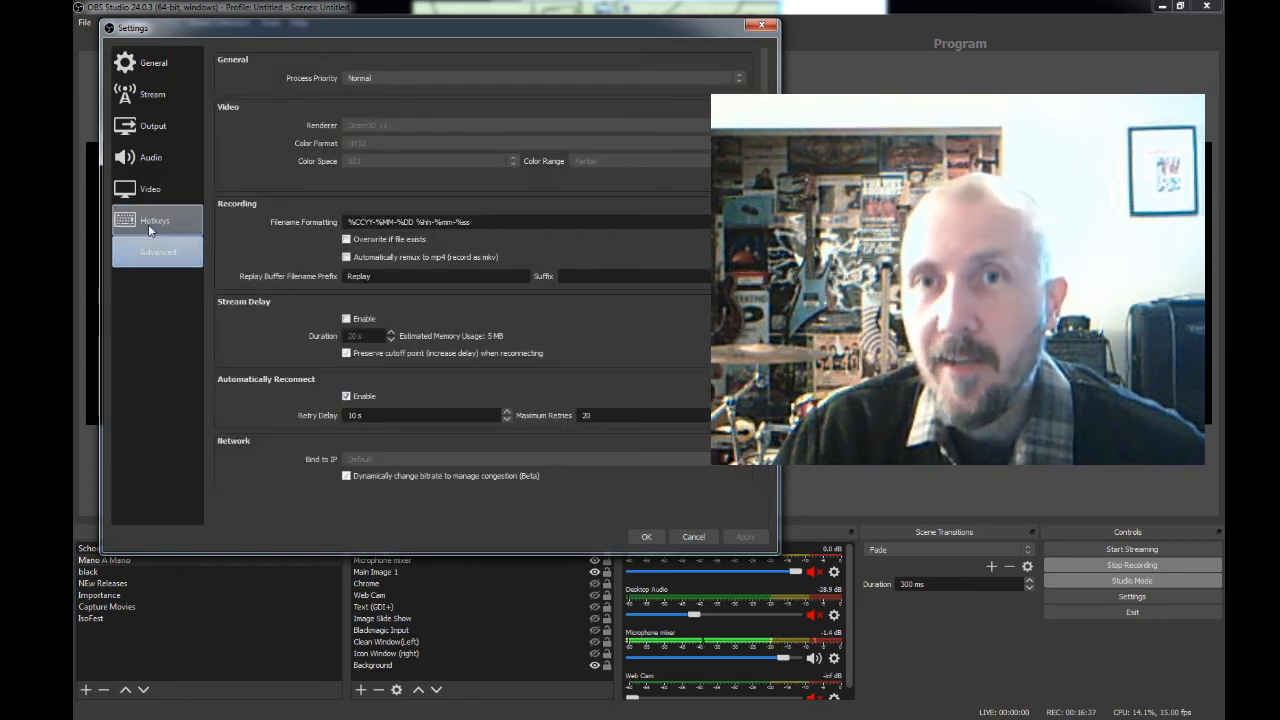
- Close the settings and preview the School, Mano A Mano and black scenes, ending on School
{"action": "left_click", "coordinate": [645, 537]}
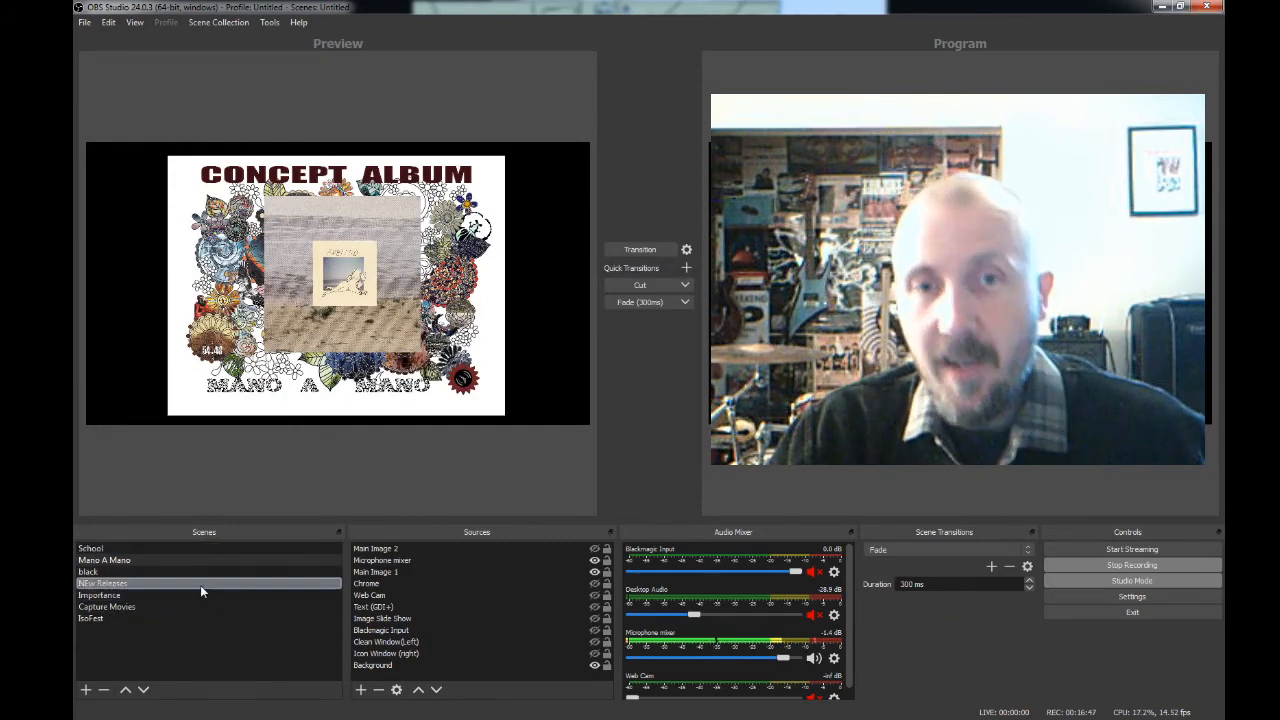
{"action": "left_click", "coordinate": [118, 549]}
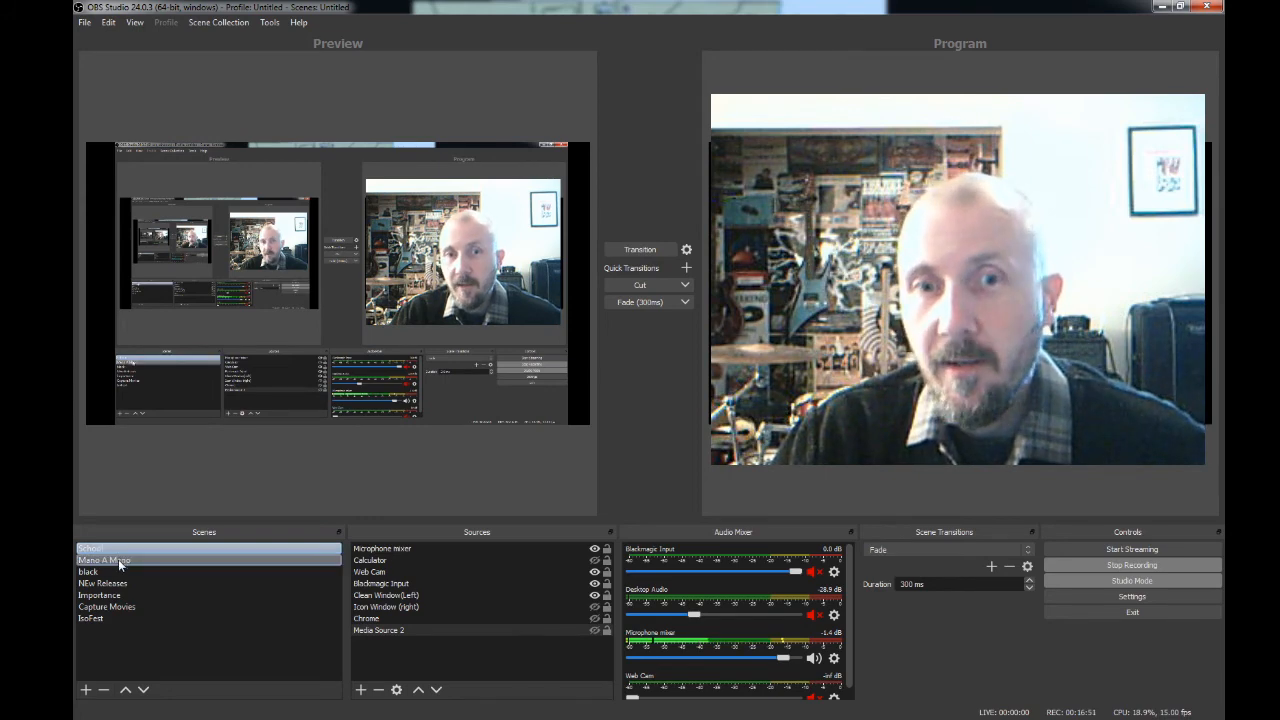
{"action": "left_click", "coordinate": [118, 561]}
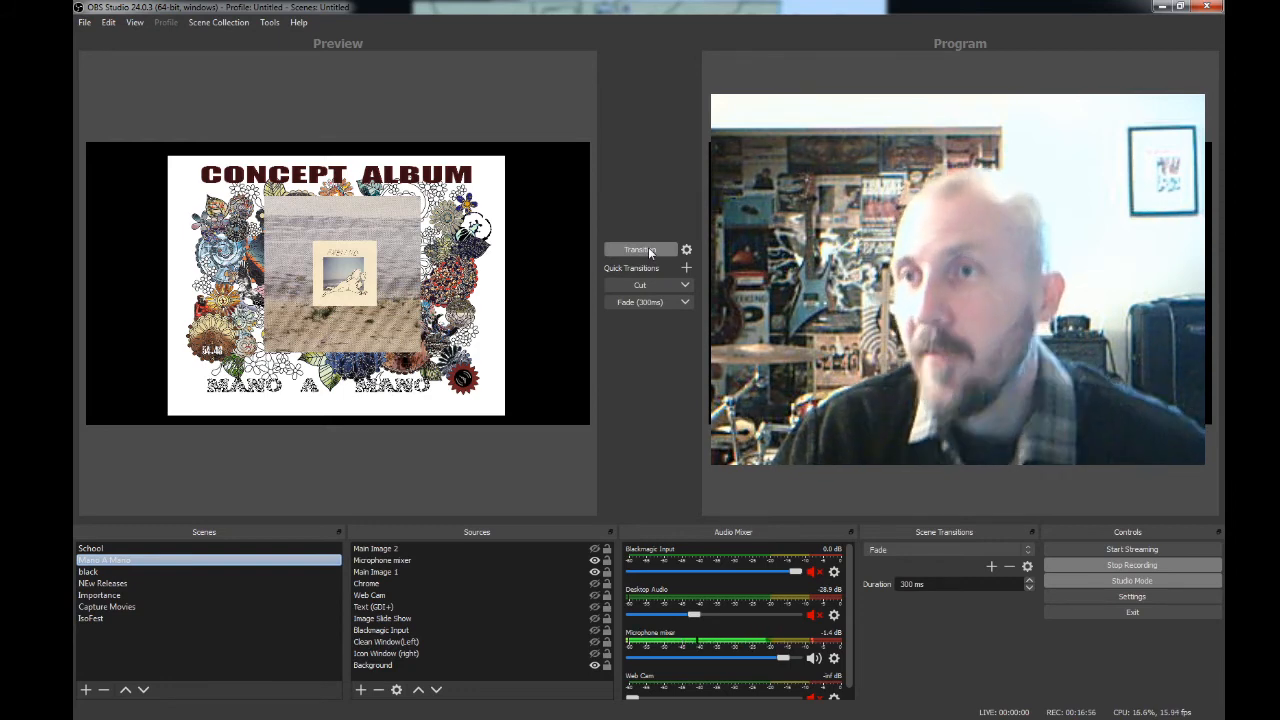
{"action": "left_click", "coordinate": [134, 573]}
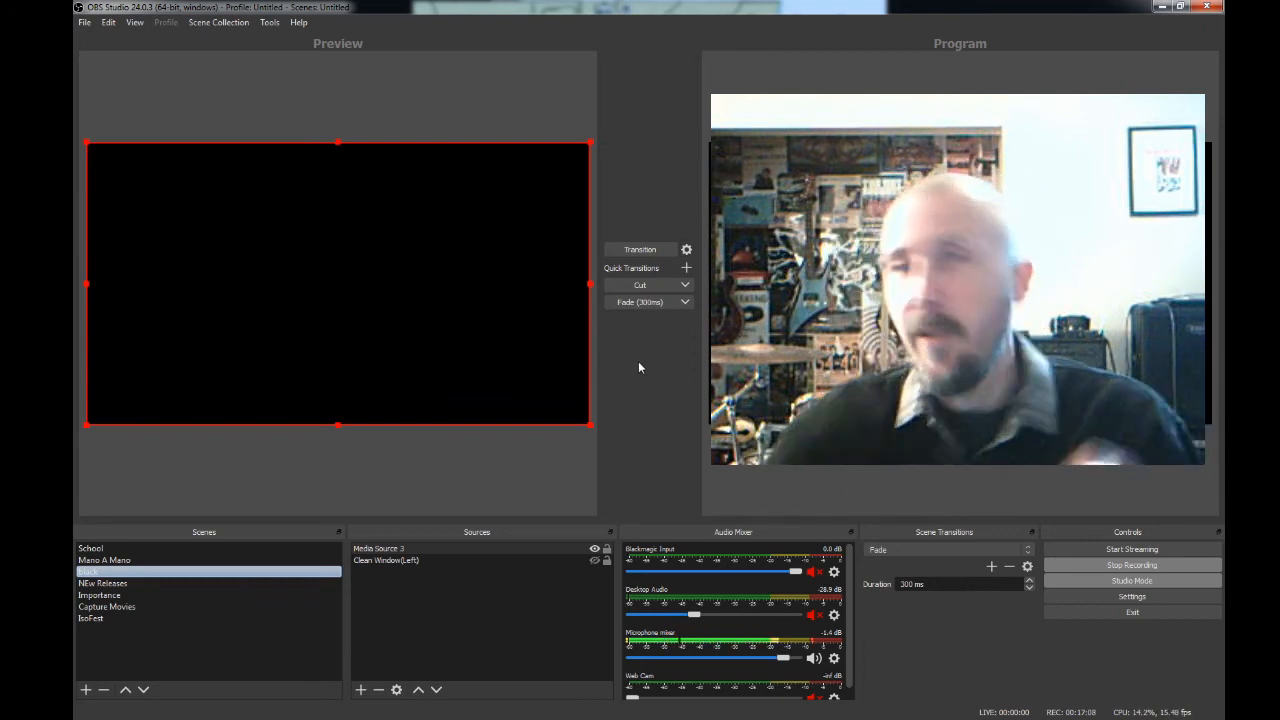
{"action": "left_click", "coordinate": [264, 548]}
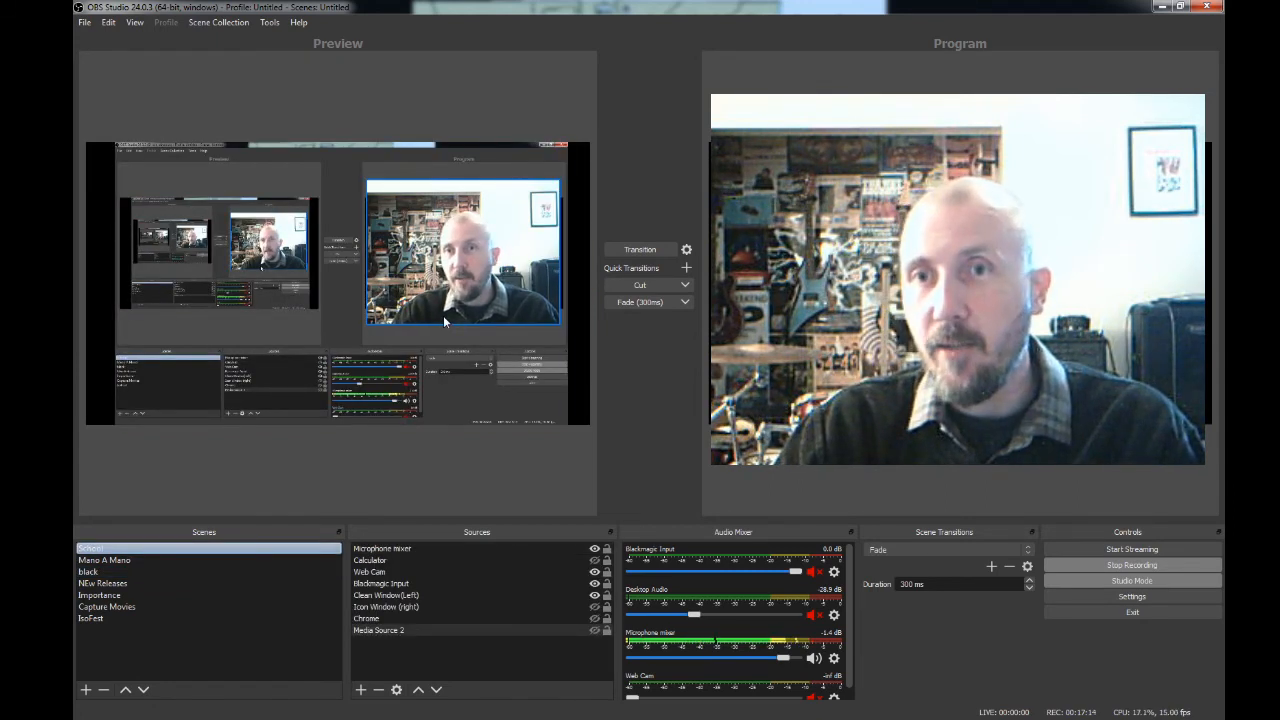
- Move the Web Cam source to the lower-right corner of the School scene, shrink it, and fade the scene to the program output
{"action": "left_click", "coordinate": [502, 367]}
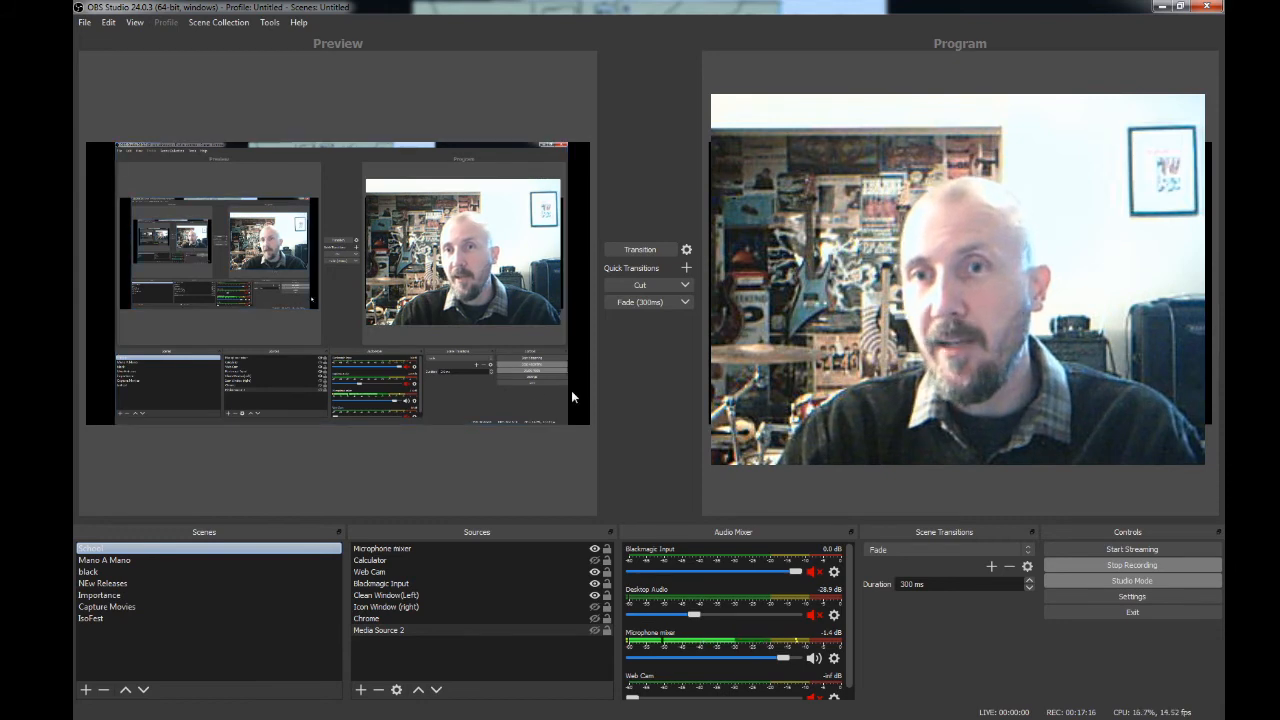
{"action": "left_click", "coordinate": [525, 299]}
{"action": "left_click_drag", "start_coordinate": [525, 299], "coordinate": [551, 398]}
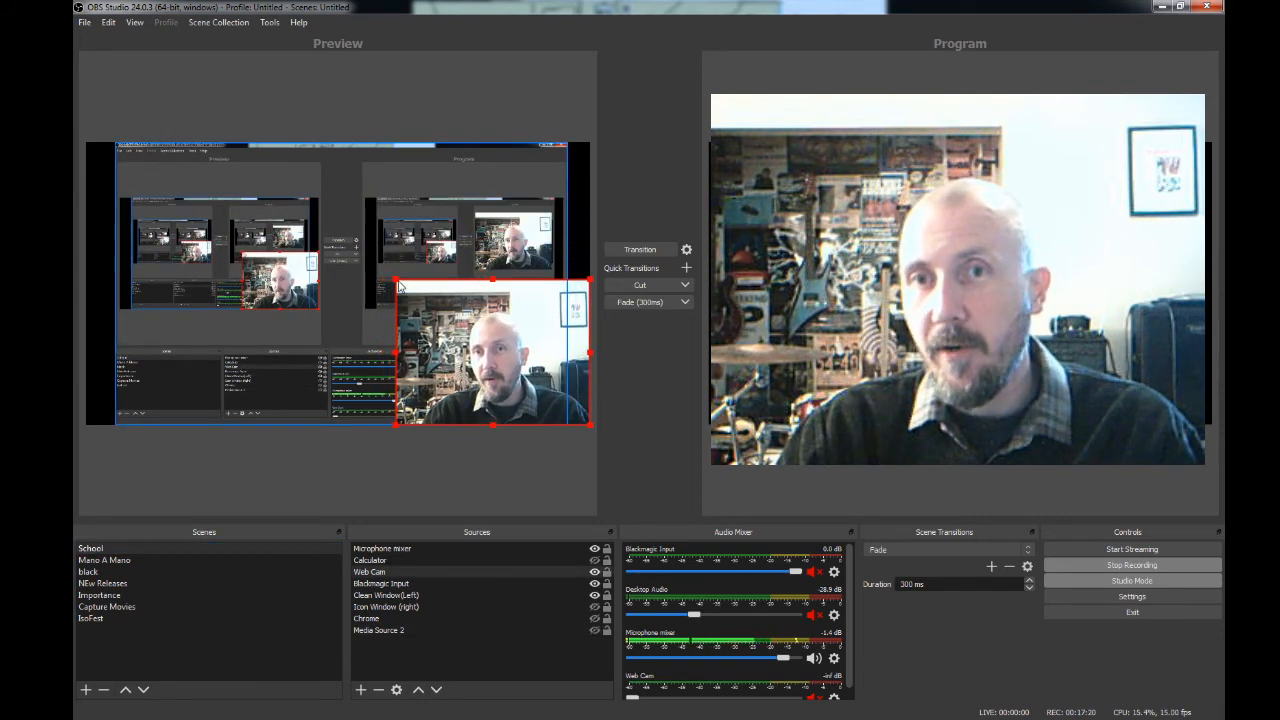
{"action": "left_click_drag", "start_coordinate": [399, 287], "coordinate": [473, 341]}
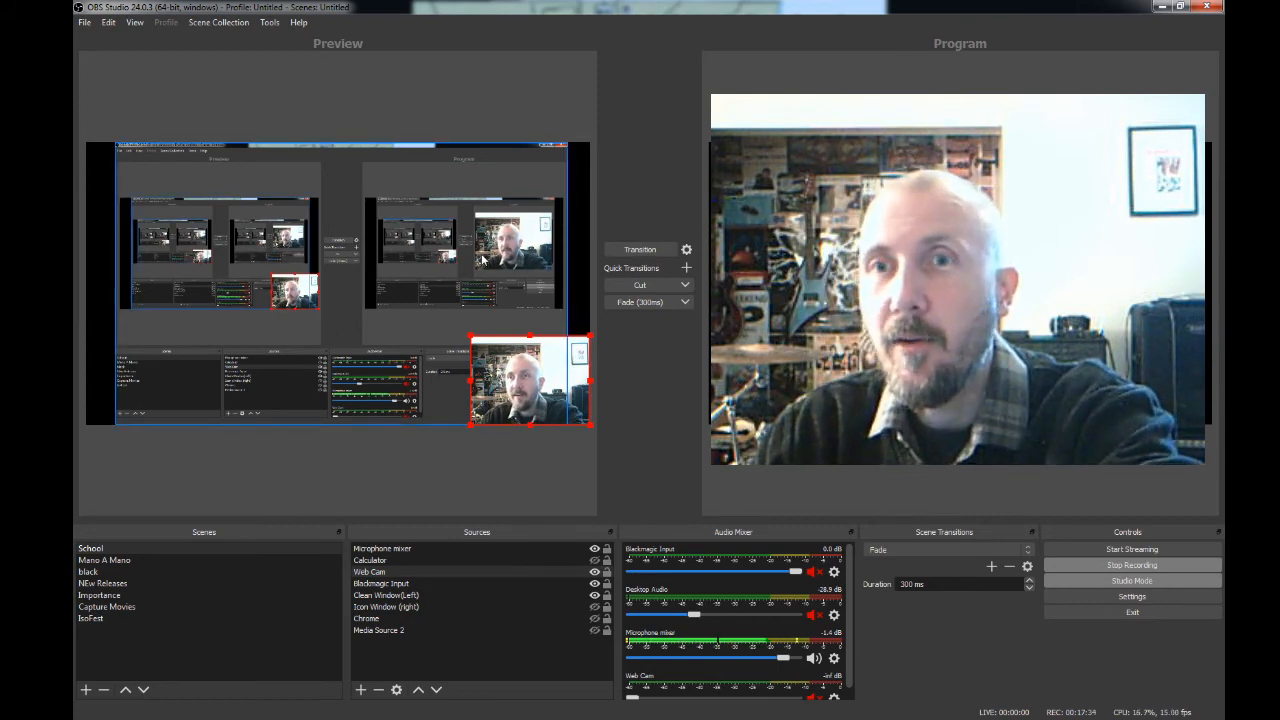
{"action": "left_click", "coordinate": [647, 303]}
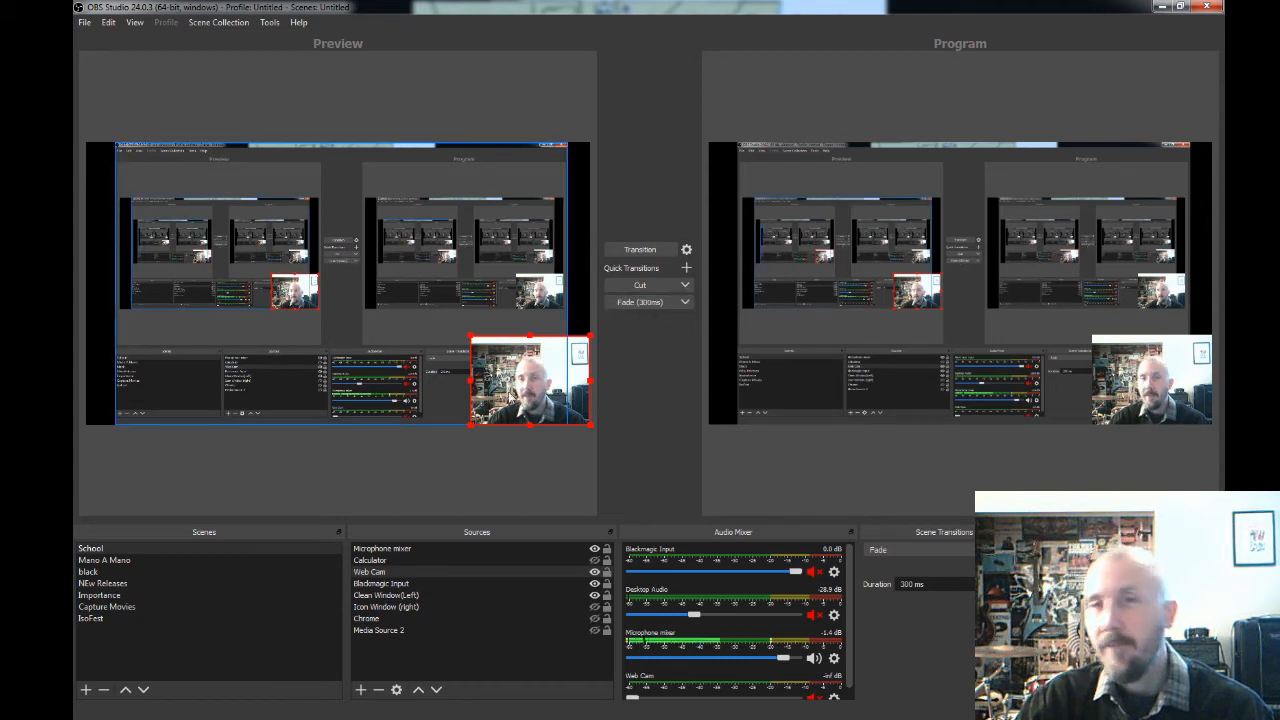
- Move and enlarge the Web Cam source to cover the program view area of the captured screen, and fade the change to the output
{"action": "left_click_drag", "start_coordinate": [577, 405], "coordinate": [564, 329]}
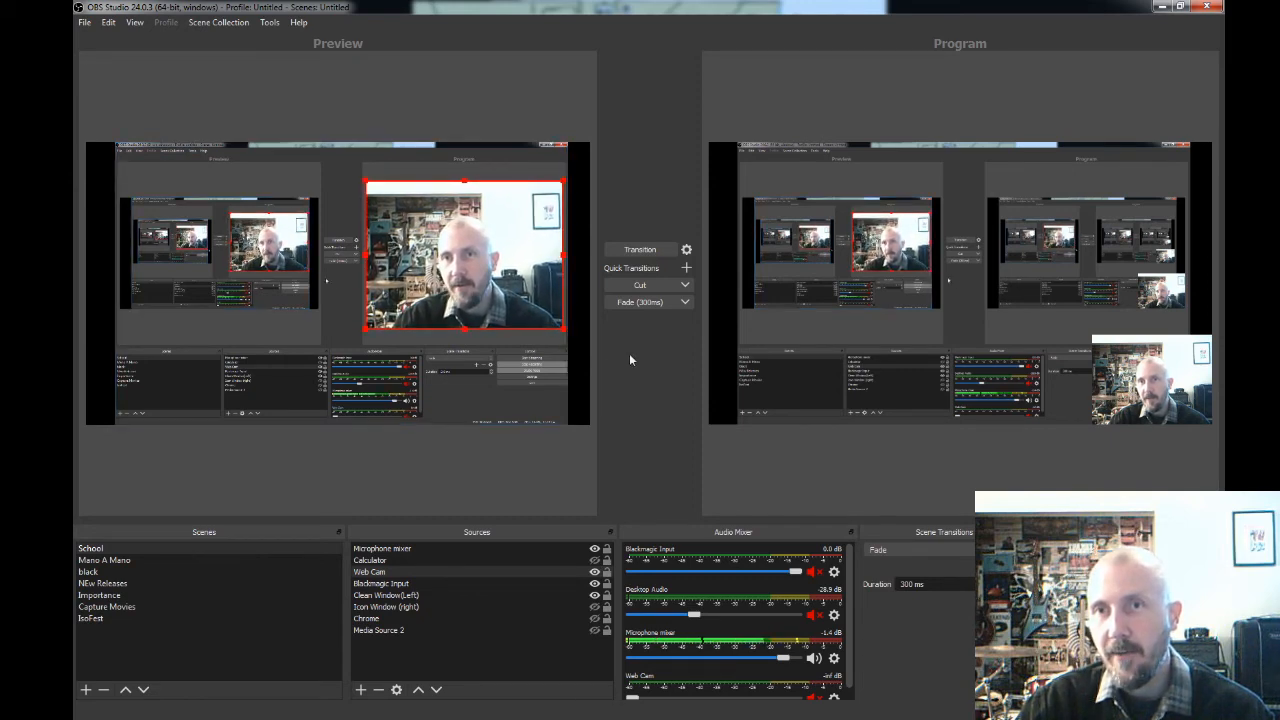
{"action": "left_click", "coordinate": [581, 632]}
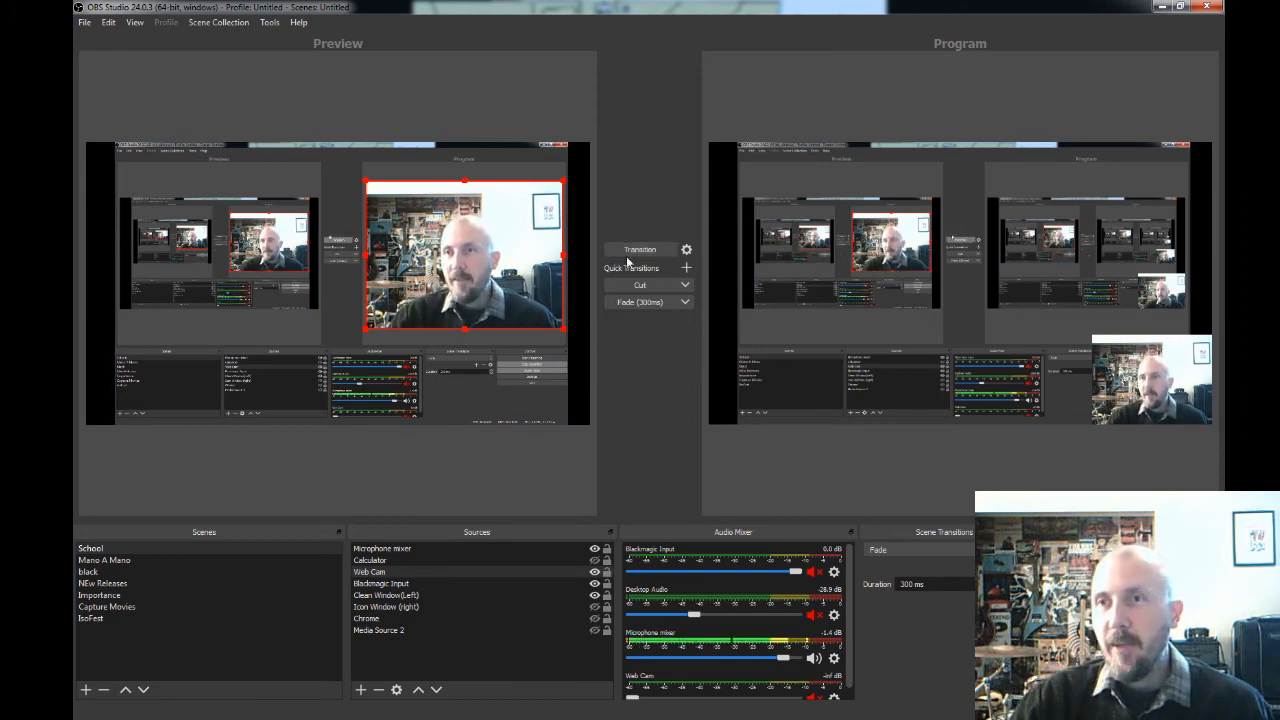
{"action": "left_click", "coordinate": [640, 301]}
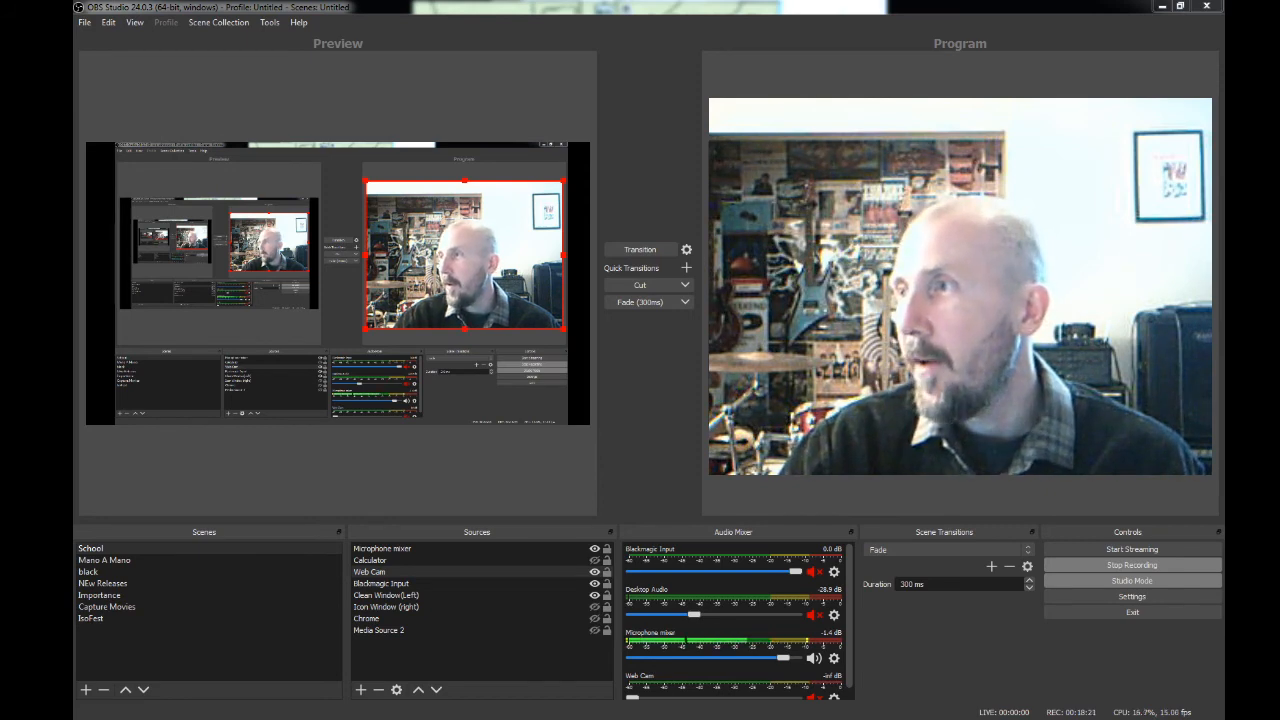
- Bring the iTunes window over the preview, search for "Robot Ap", play Mechanical Heart, and minimize iTunes
{"action": "left_click_drag", "start_coordinate": [1224, 120], "coordinate": [760, 101]}
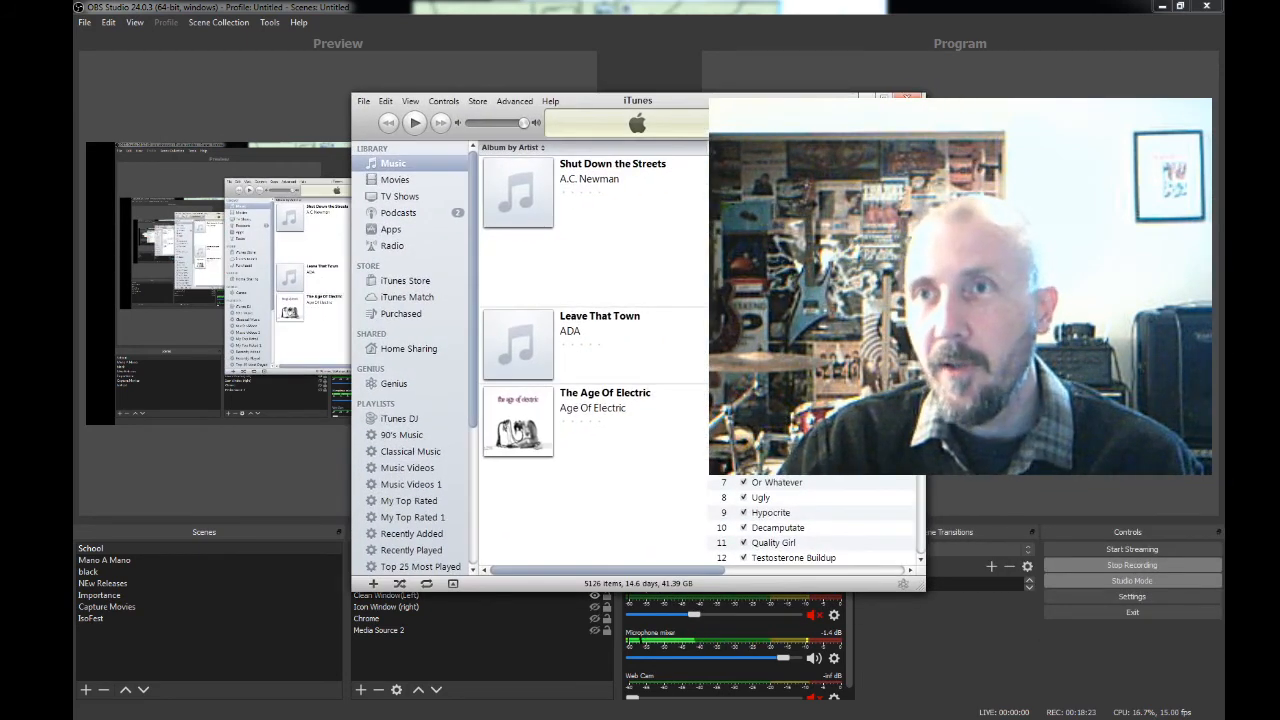
{"action": "left_click_drag", "start_coordinate": [775, 102], "coordinate": [511, 75]}
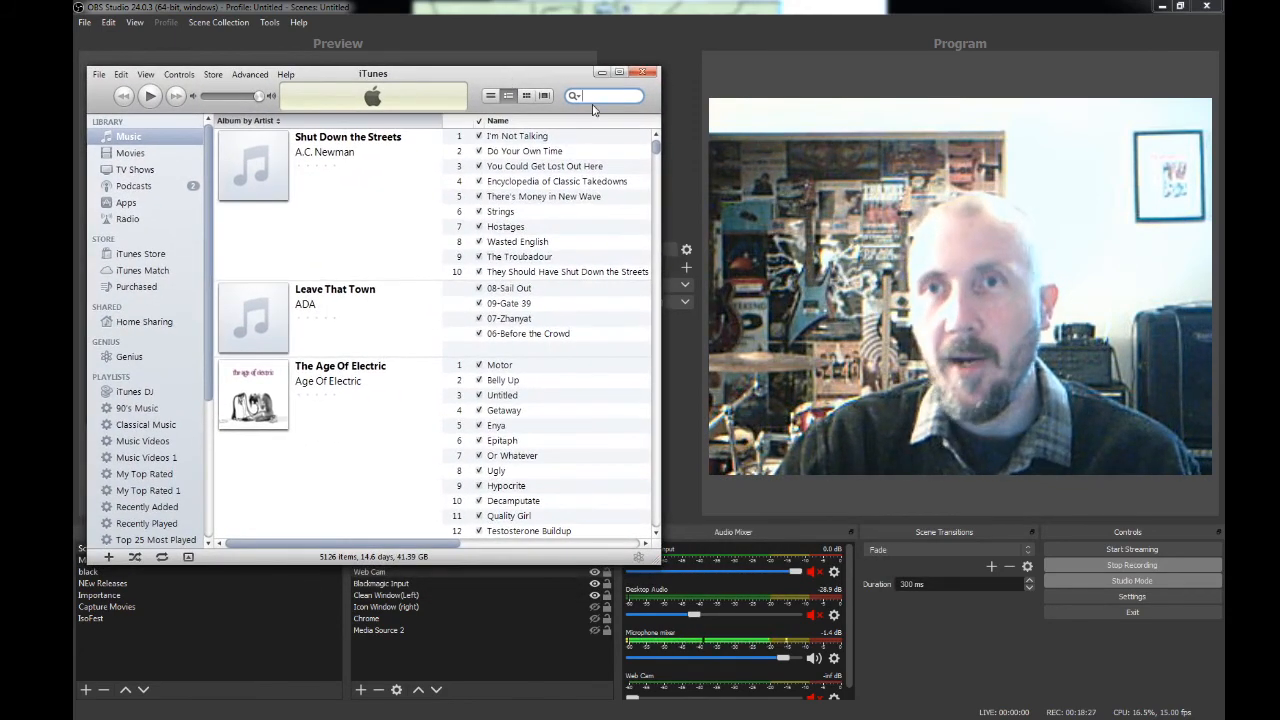
{"action": "type", "text": "Robot Ap"}
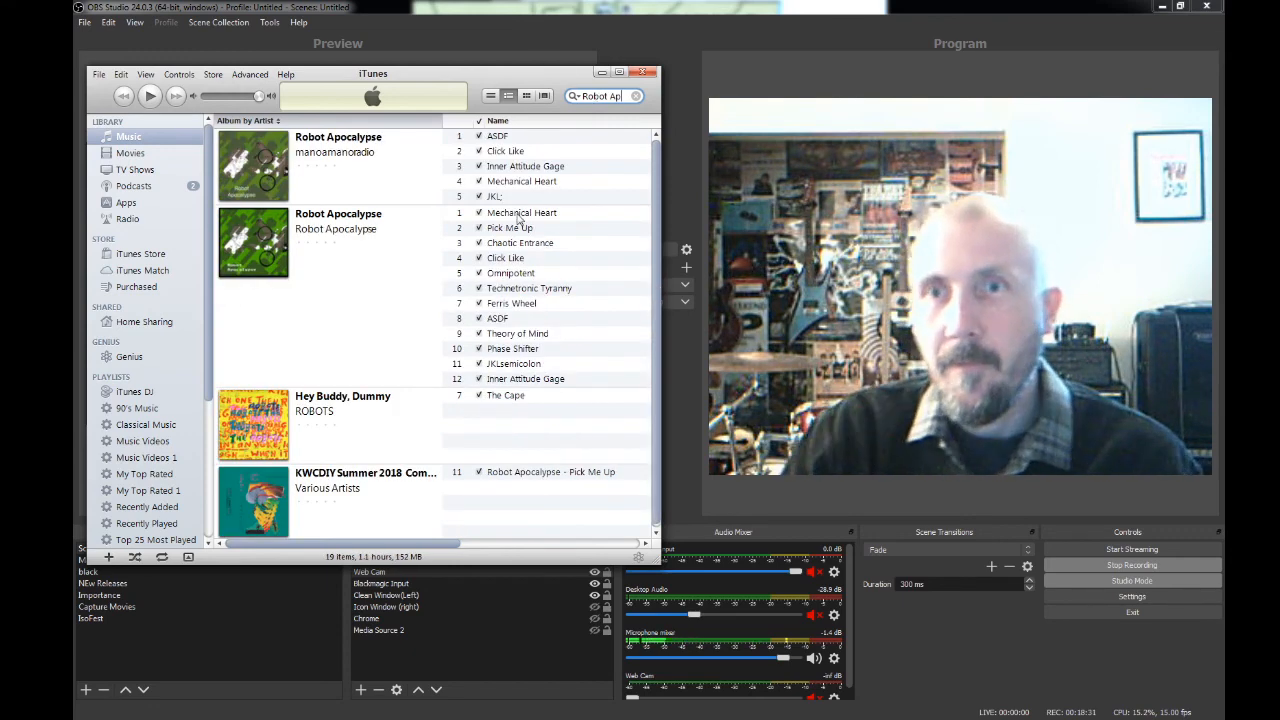
{"action": "left_click", "coordinate": [519, 216]}
{"action": "double_click", "coordinate": [519, 216]}
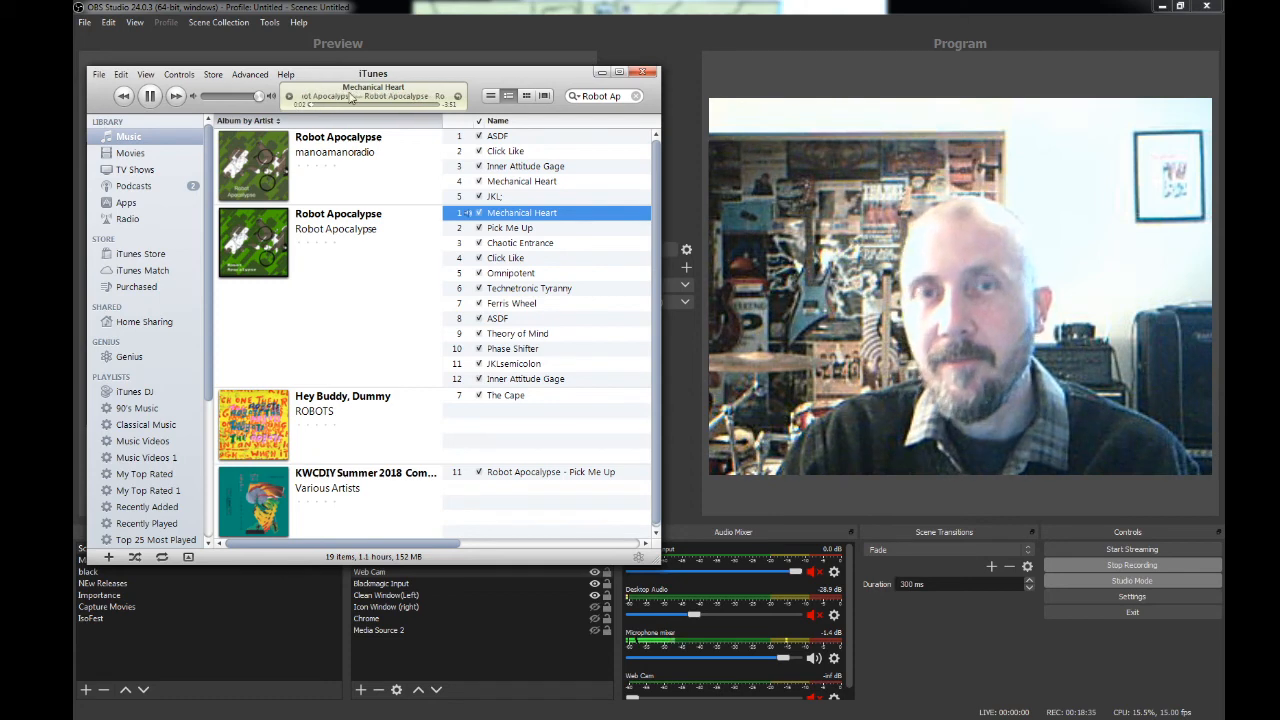
{"action": "left_click", "coordinate": [601, 72]}
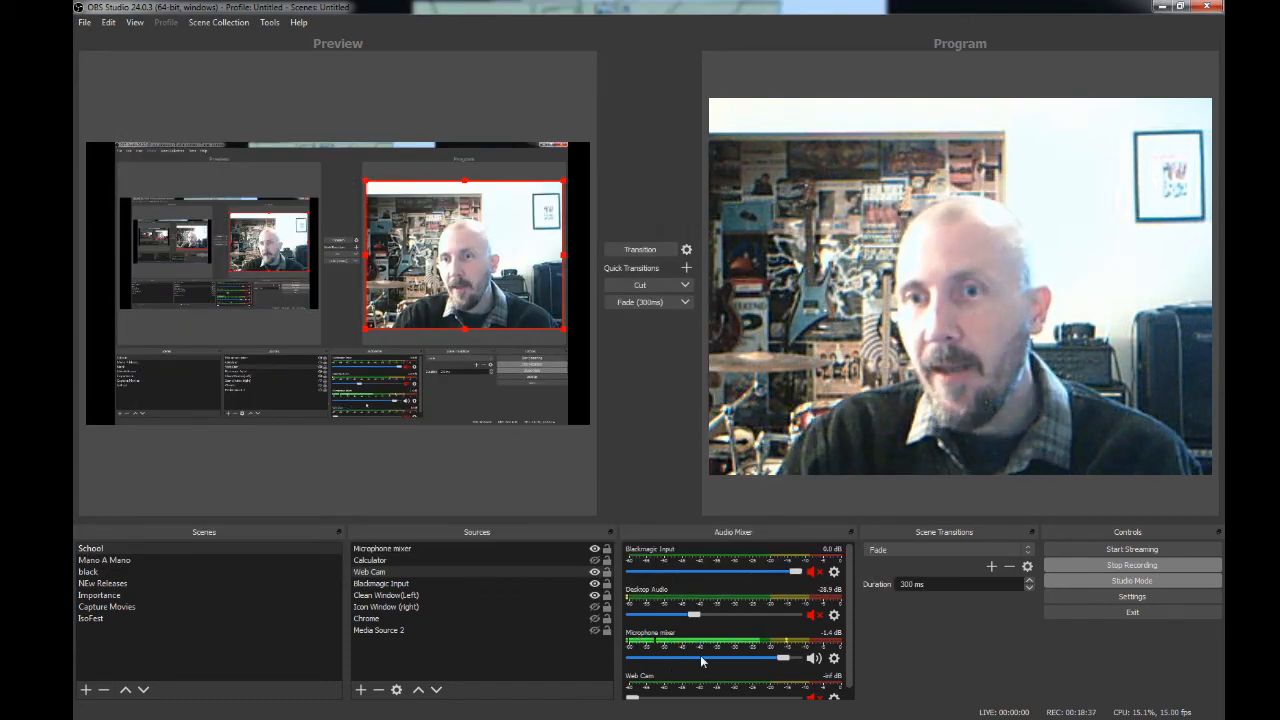
- Unmute Desktop Audio in the audio mixer and raise its volume to 0.0 dB
{"action": "left_click", "coordinate": [813, 617]}
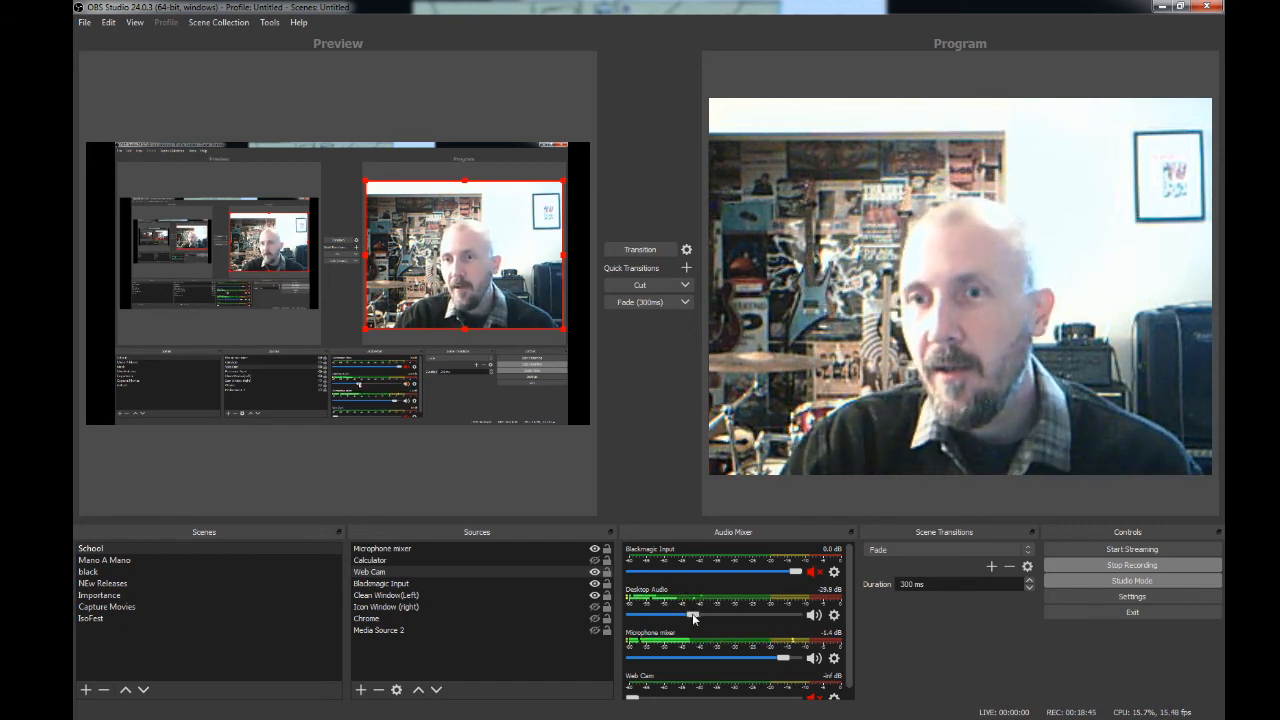
{"action": "left_click", "coordinate": [813, 617]}
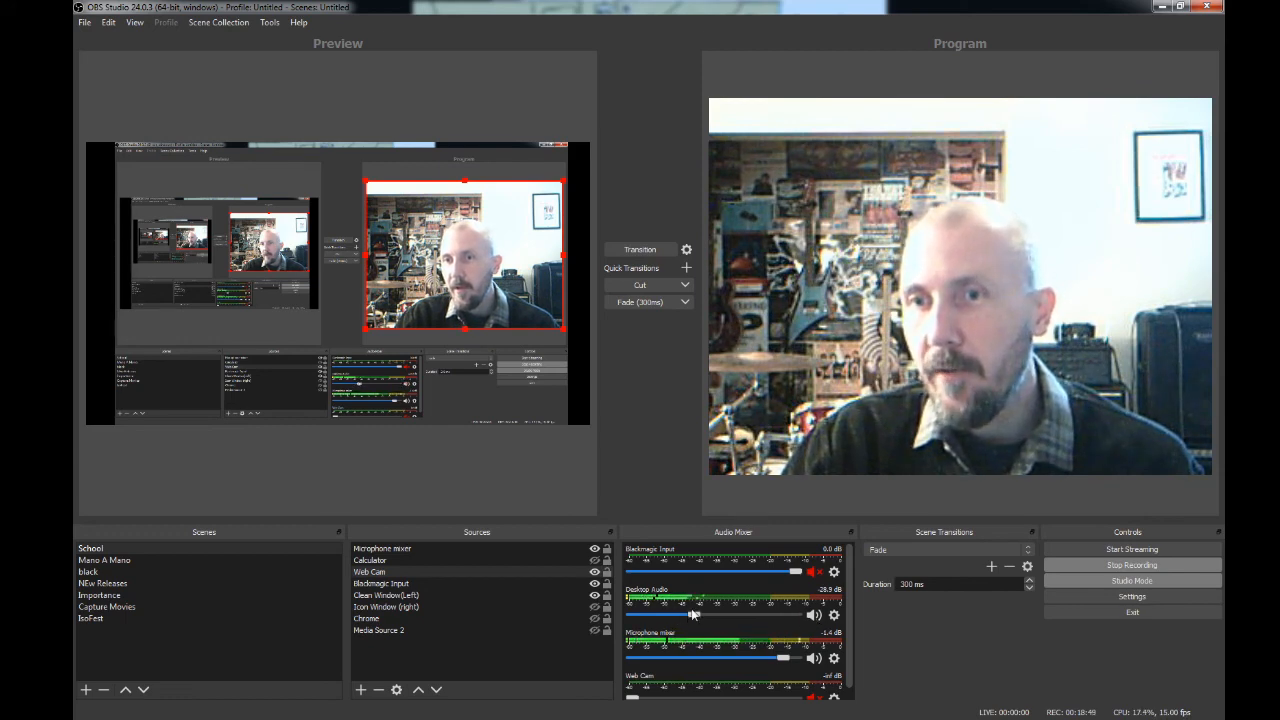
{"action": "left_click_drag", "start_coordinate": [700, 614], "coordinate": [705, 615]}
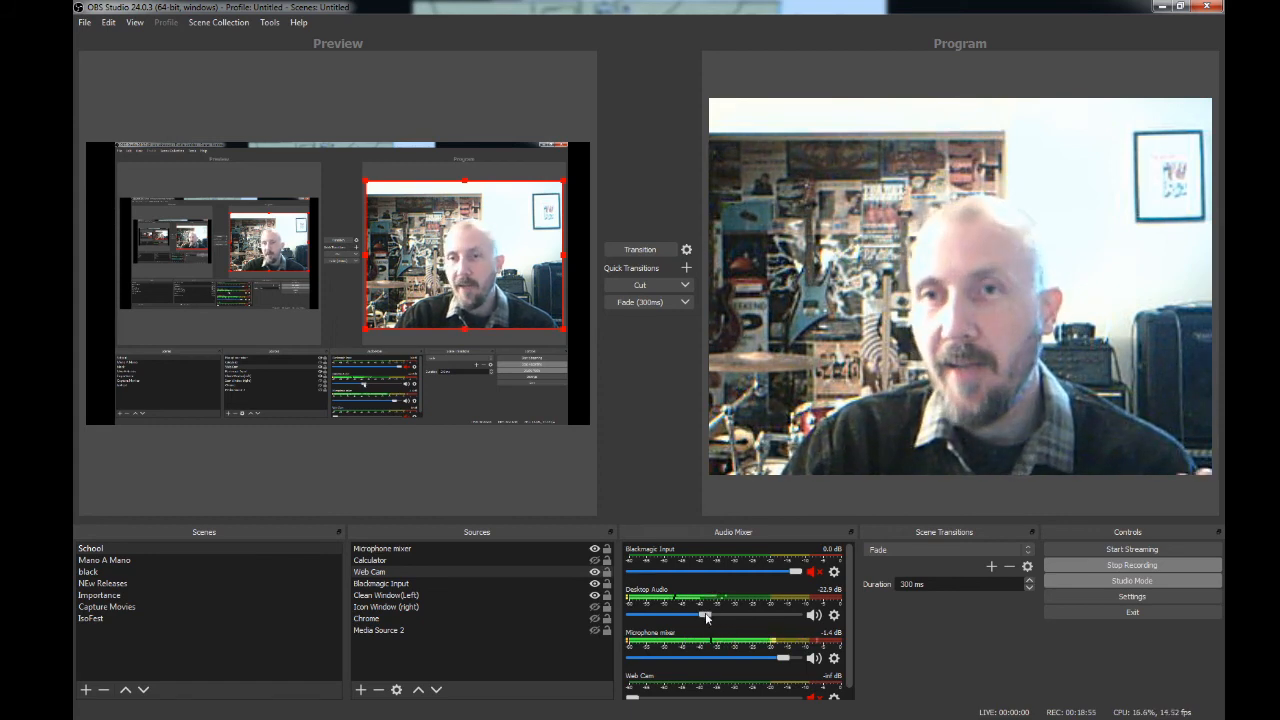
{"action": "left_click_drag", "start_coordinate": [706, 615], "coordinate": [759, 620]}
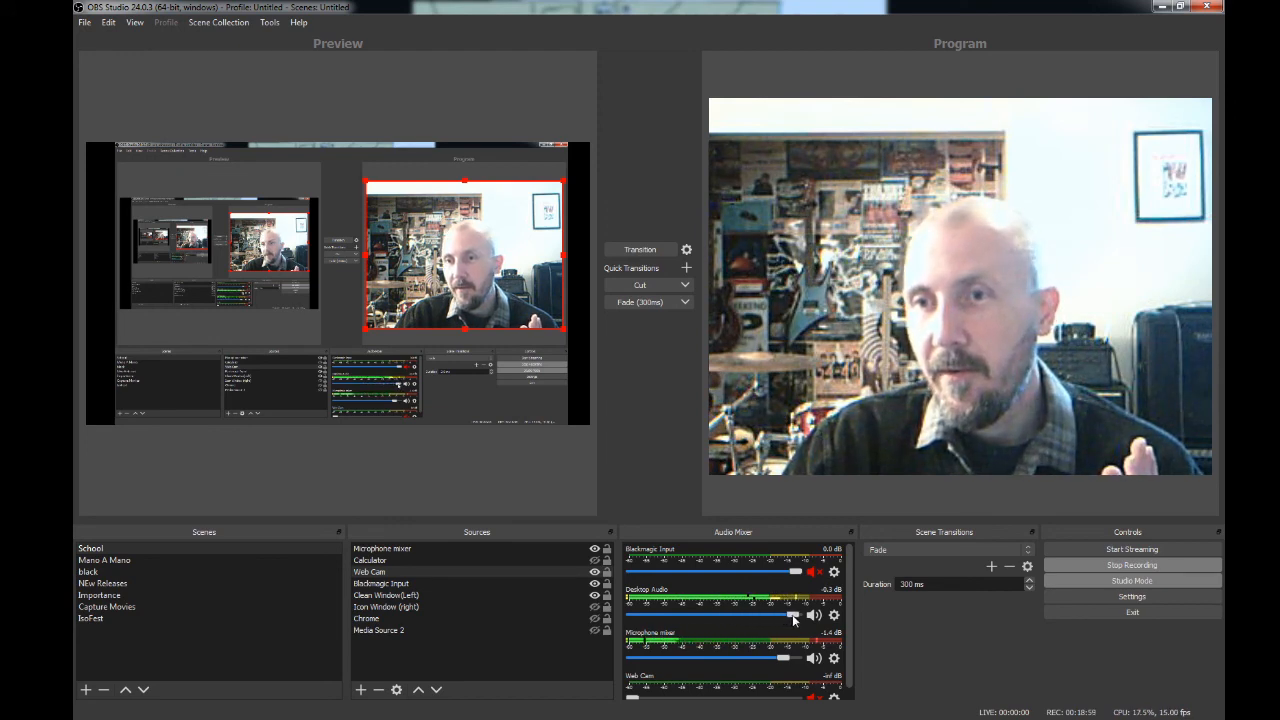
{"action": "left_click_drag", "start_coordinate": [792, 614], "coordinate": [795, 617]}
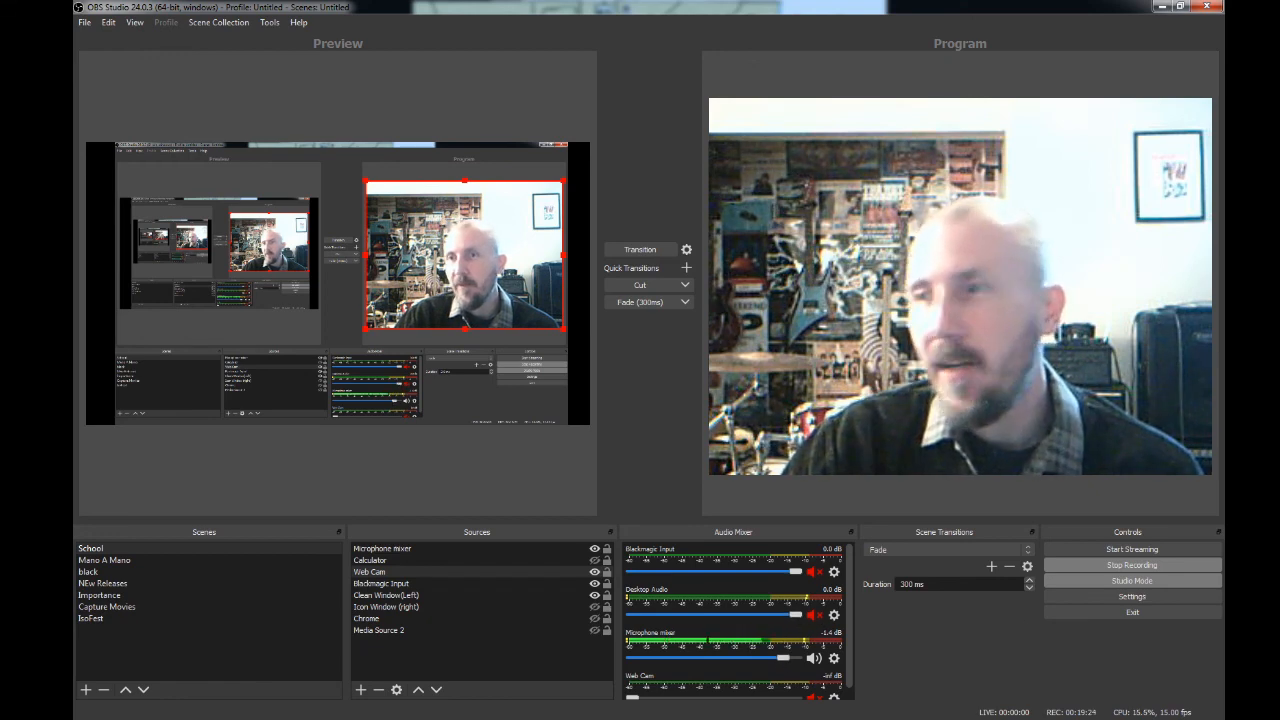
- Switch back to iTunes, pause the playing song, and minimize the iTunes window
{"action": "key", "text": "alt+Tab"}
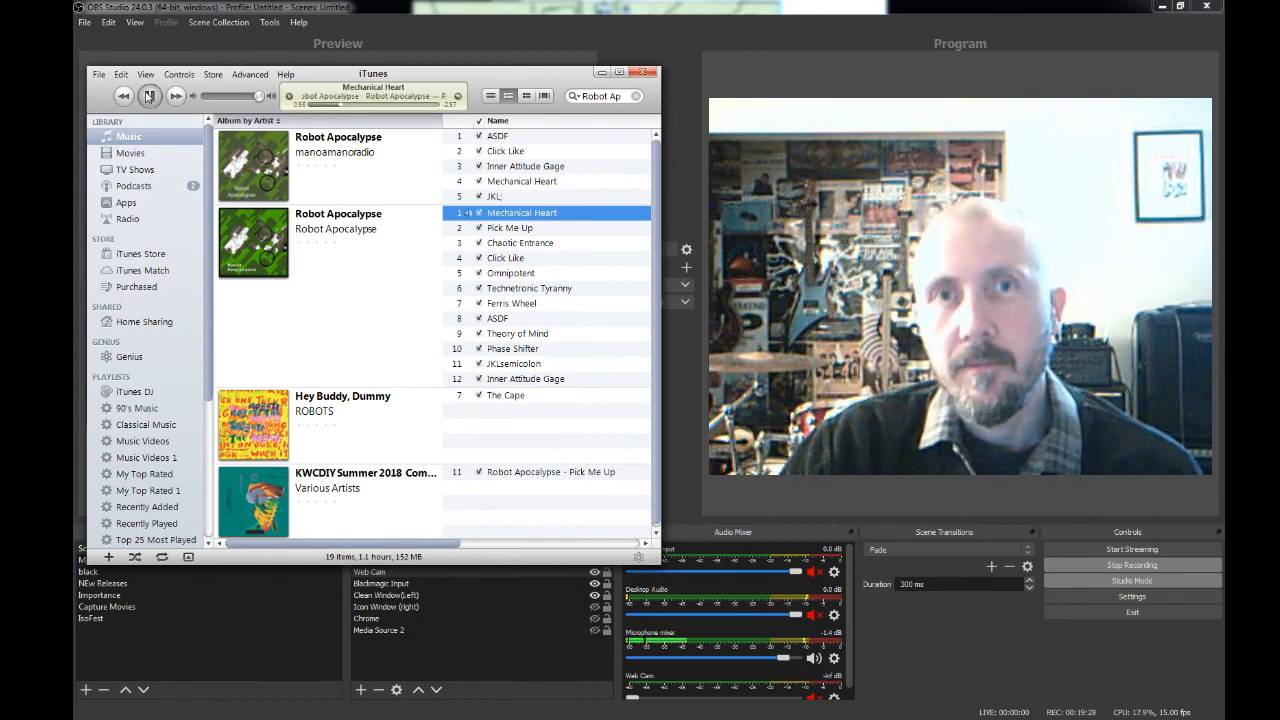
{"action": "key", "text": "space"}
{"action": "left_click", "coordinate": [602, 75]}
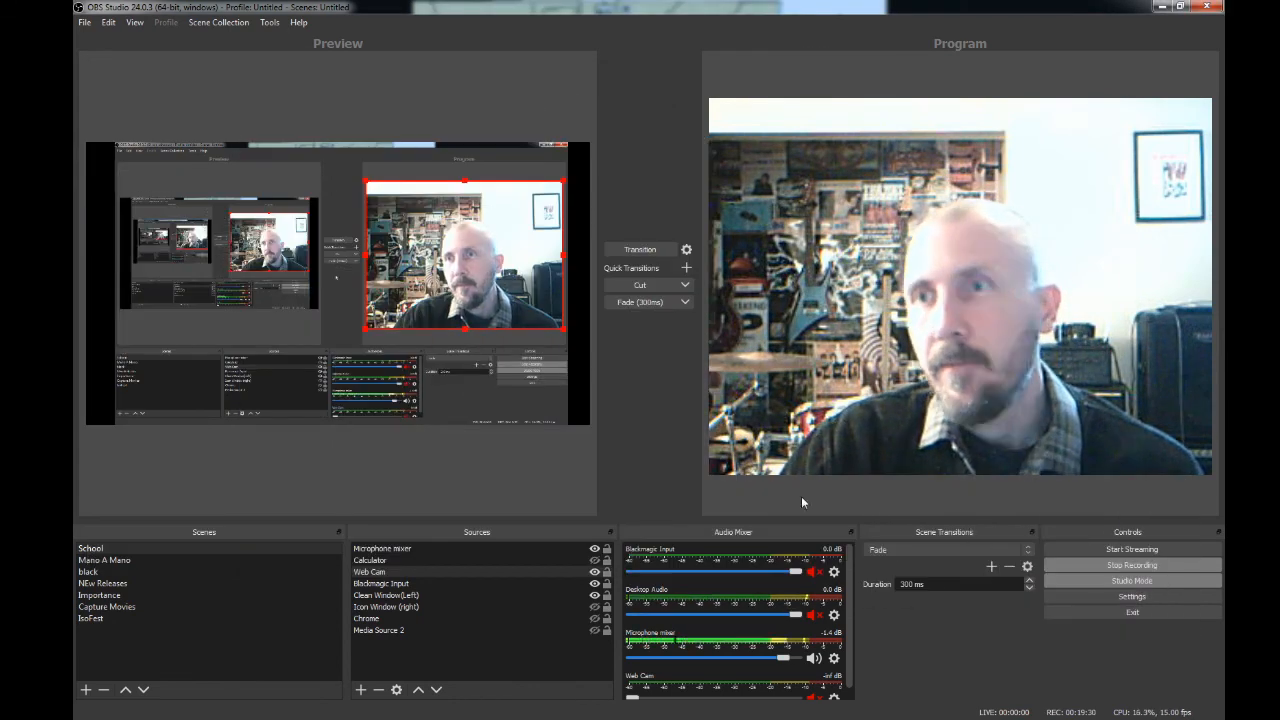